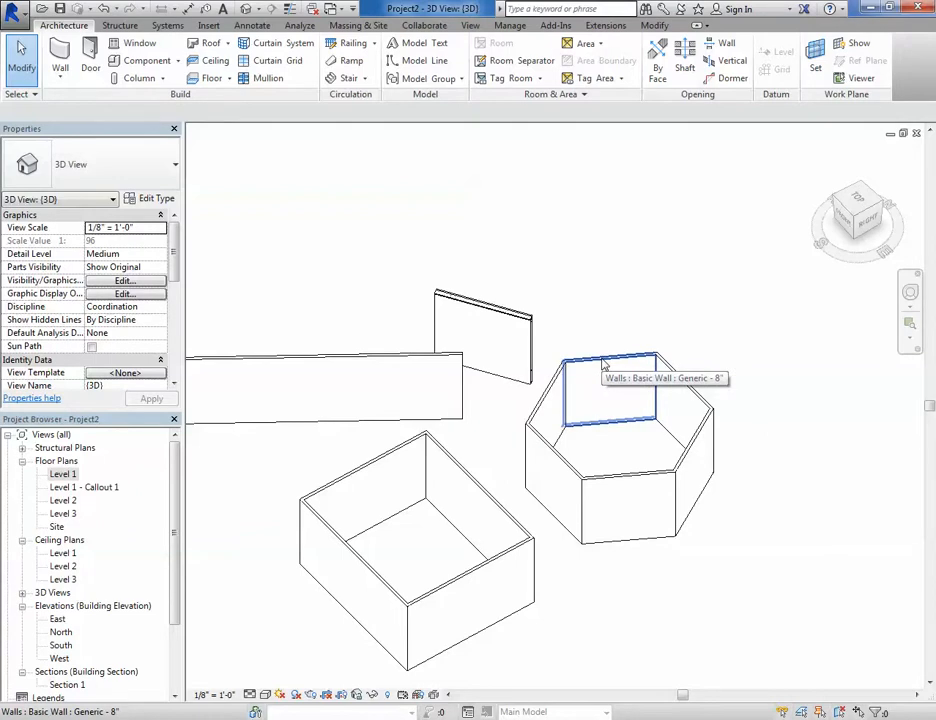
- Select the hexagonal enclosure's back wall alone and after that its whole chain of walls, clearing each selection
left_click(604, 366)
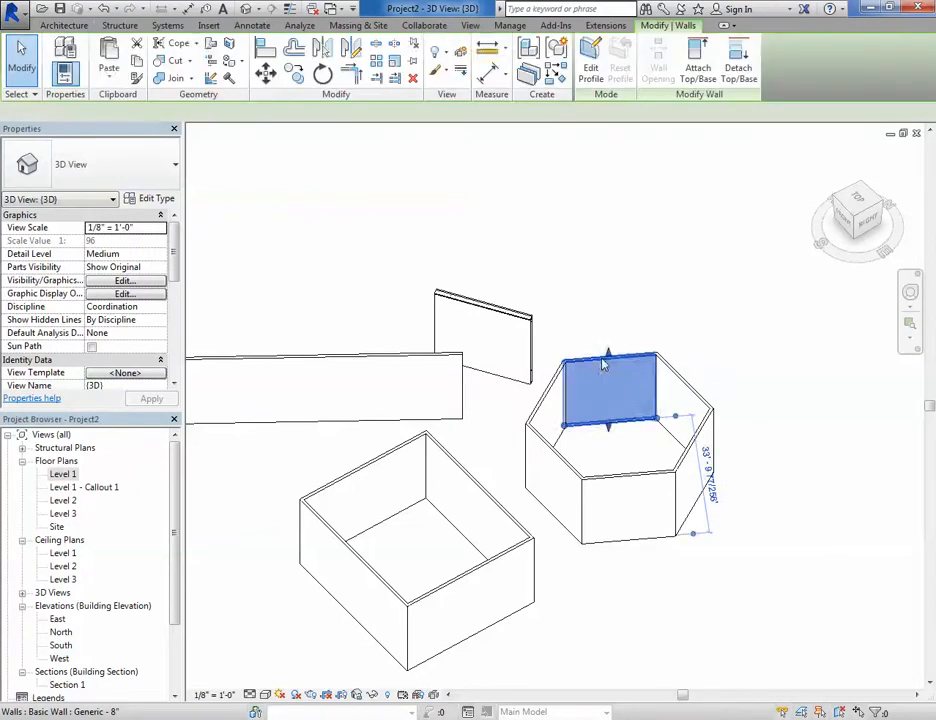
left_click(621, 290)
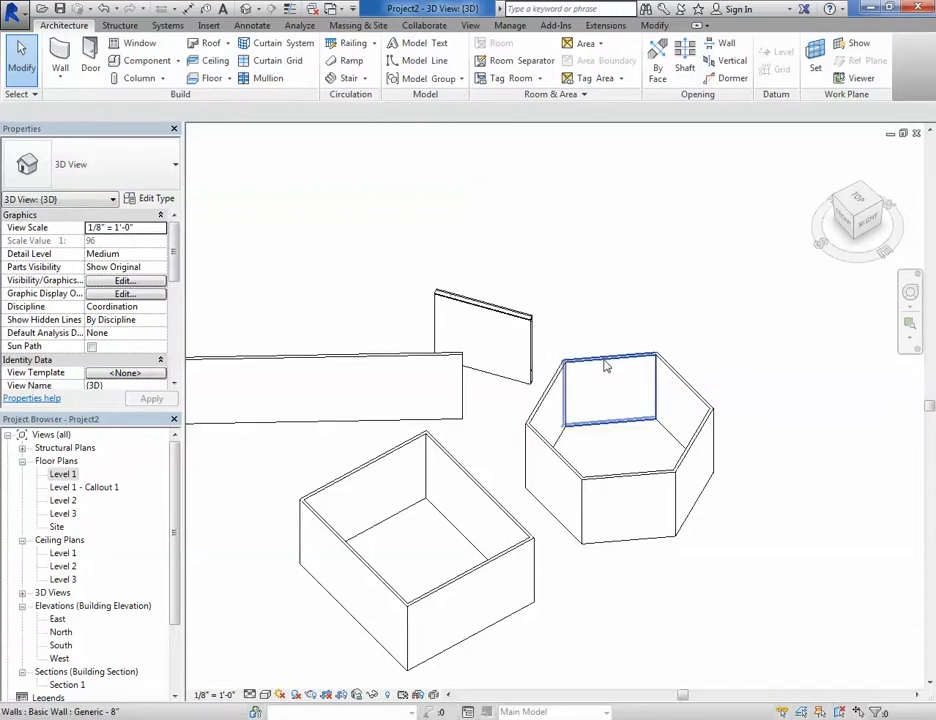
key("Tab")
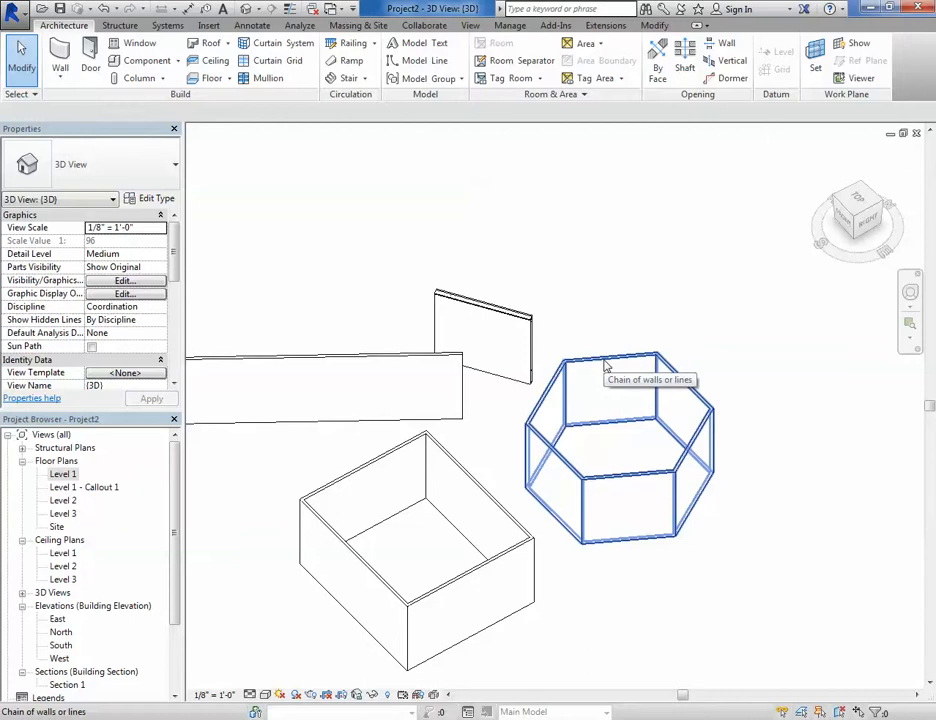
left_click(604, 367)
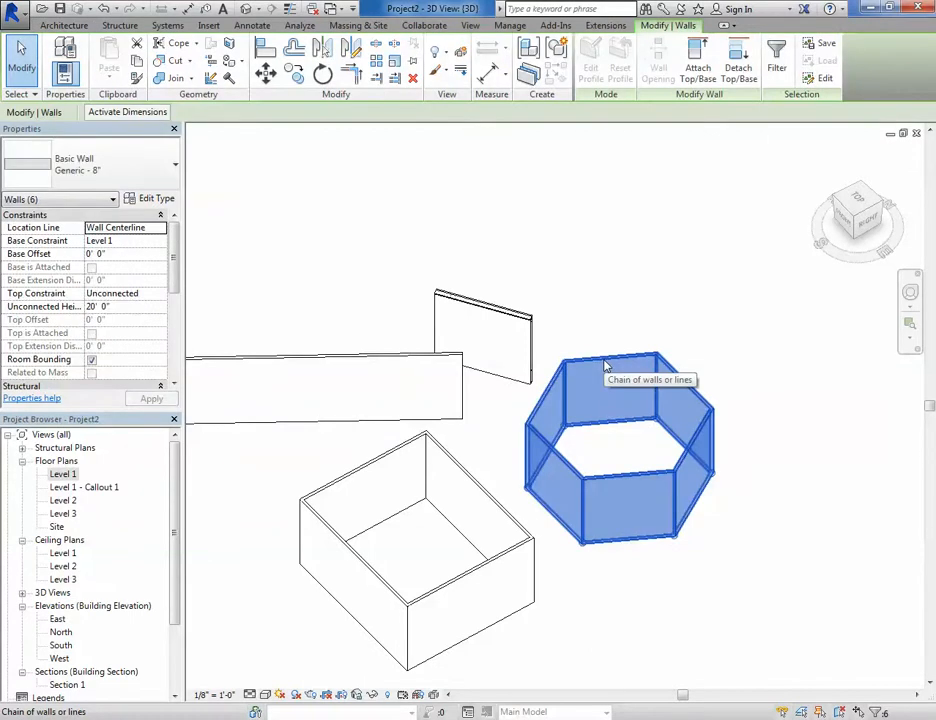
key("Escape")
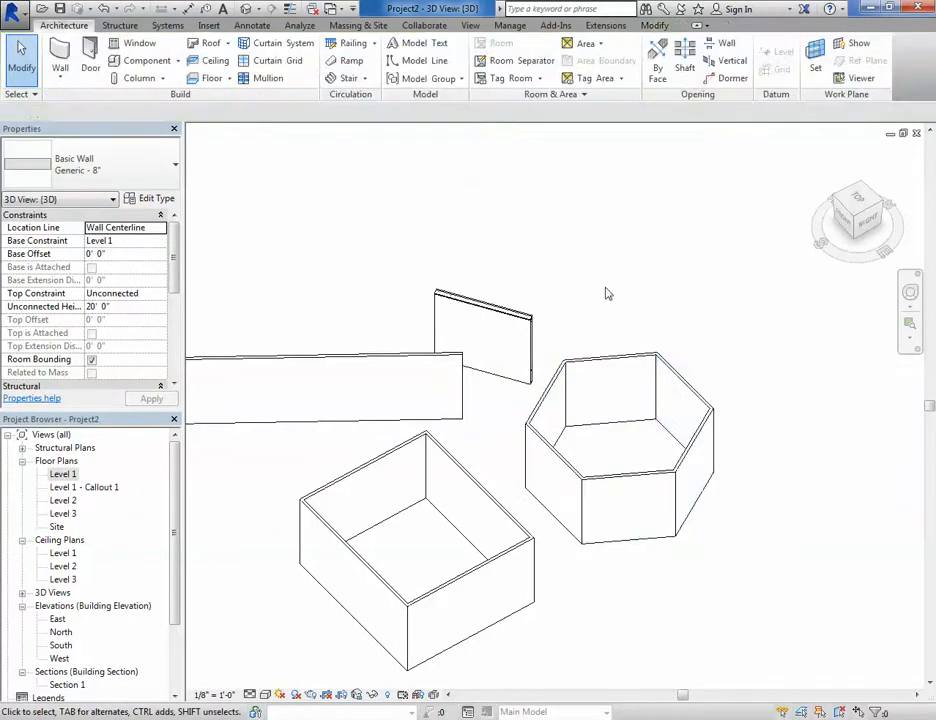
- Select one wall of the rectangular enclosure, extend the selection to its whole wall chain, and clear it
left_click(476, 483)
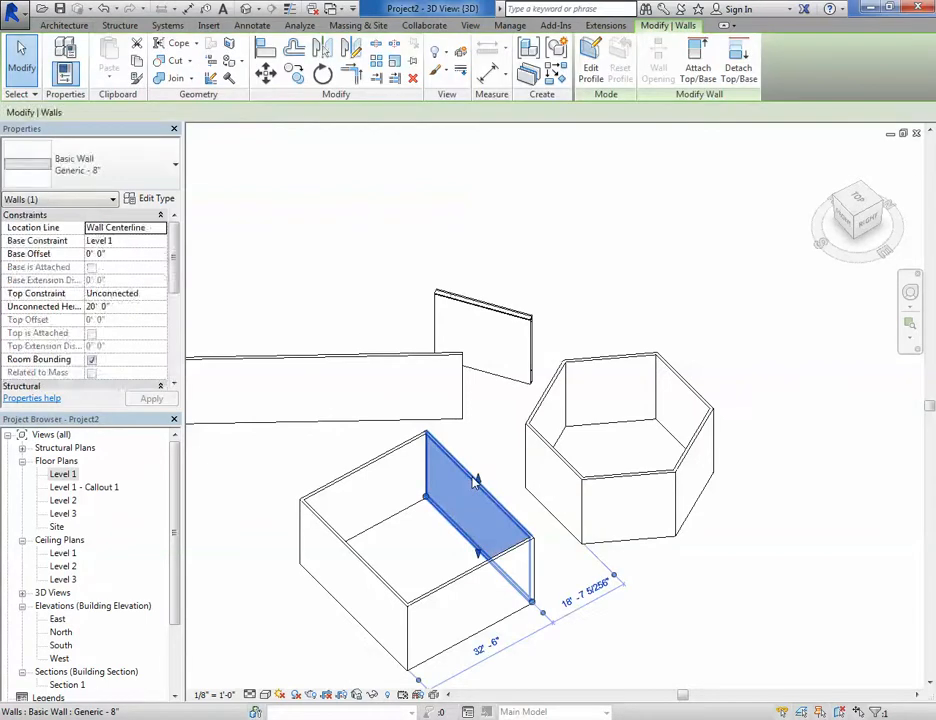
key("Escape")
key("Tab")
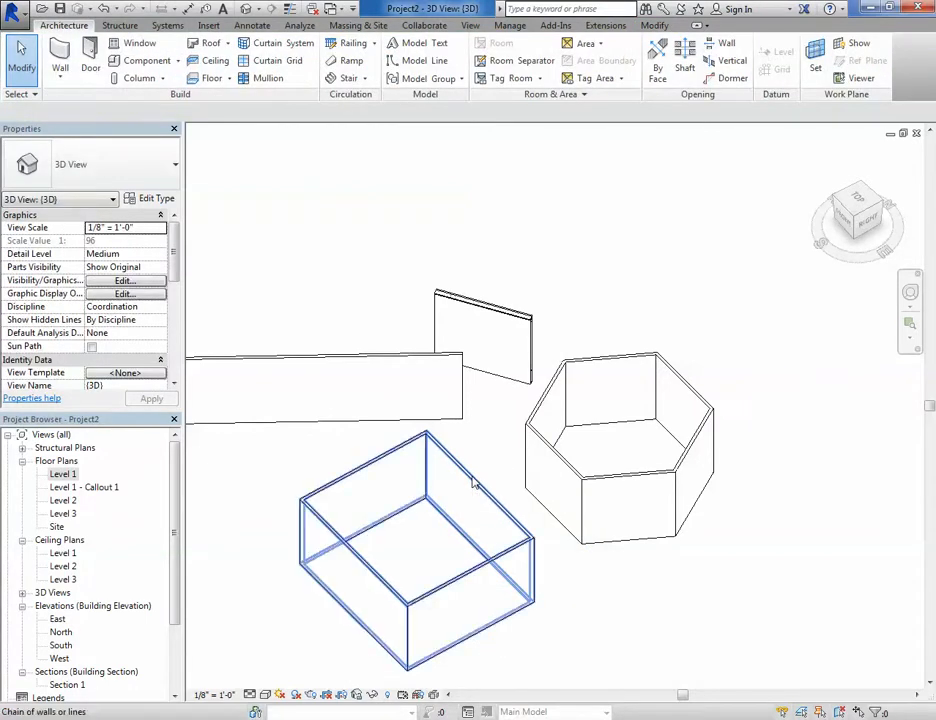
left_click(476, 482)
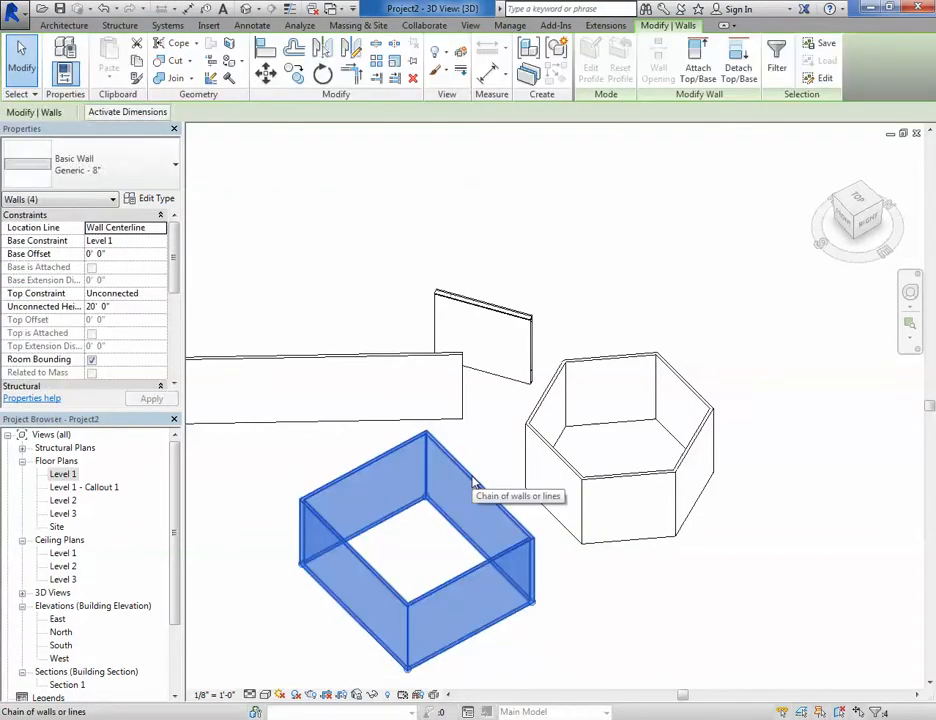
left_click(485, 453)
- Select a single wall of the rectangular enclosure and the long freestanding wall individually, clearing each selection
scroll(485, 453, "down", 1)
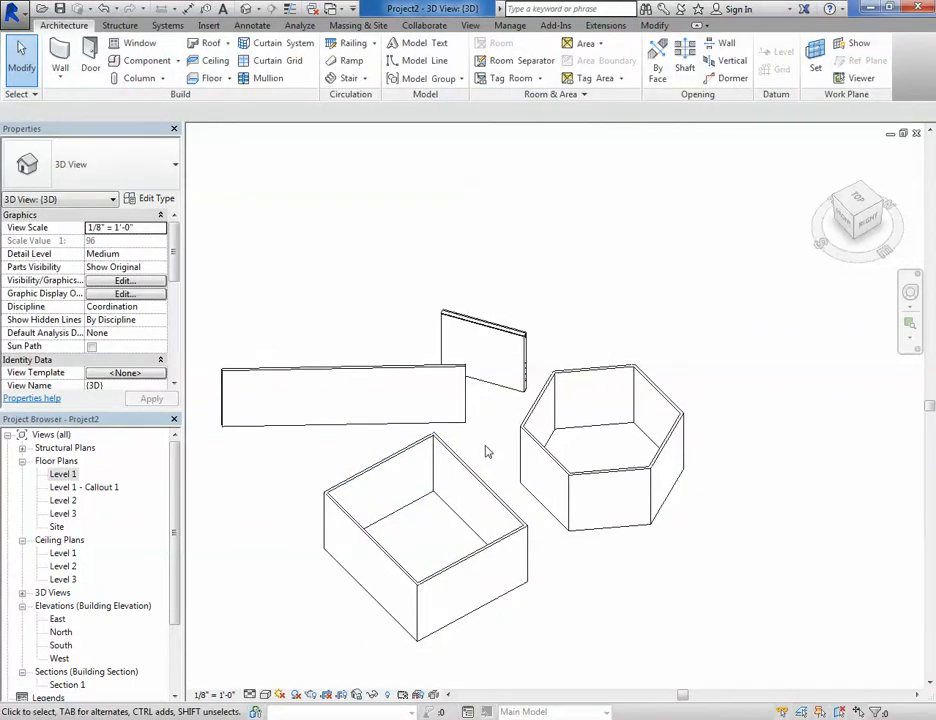
left_click(485, 500)
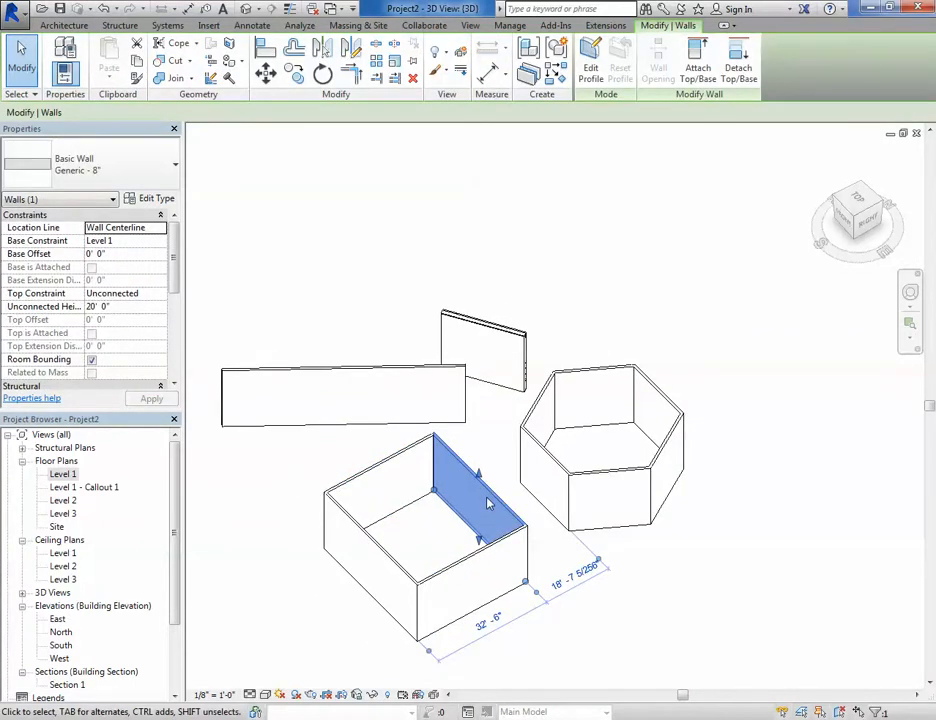
left_click(543, 514)
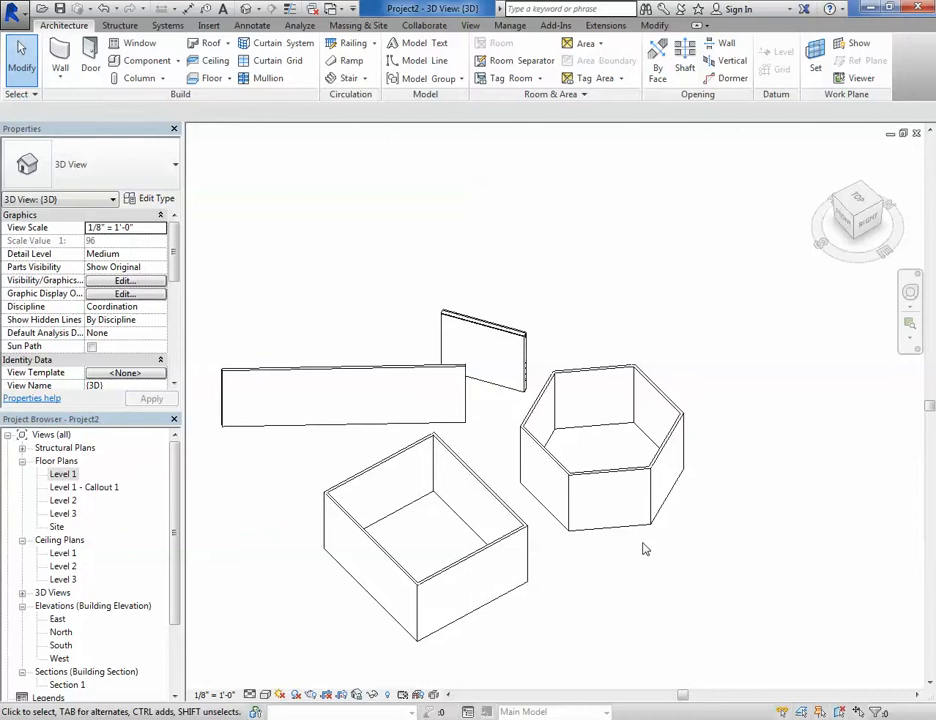
left_click(442, 371)
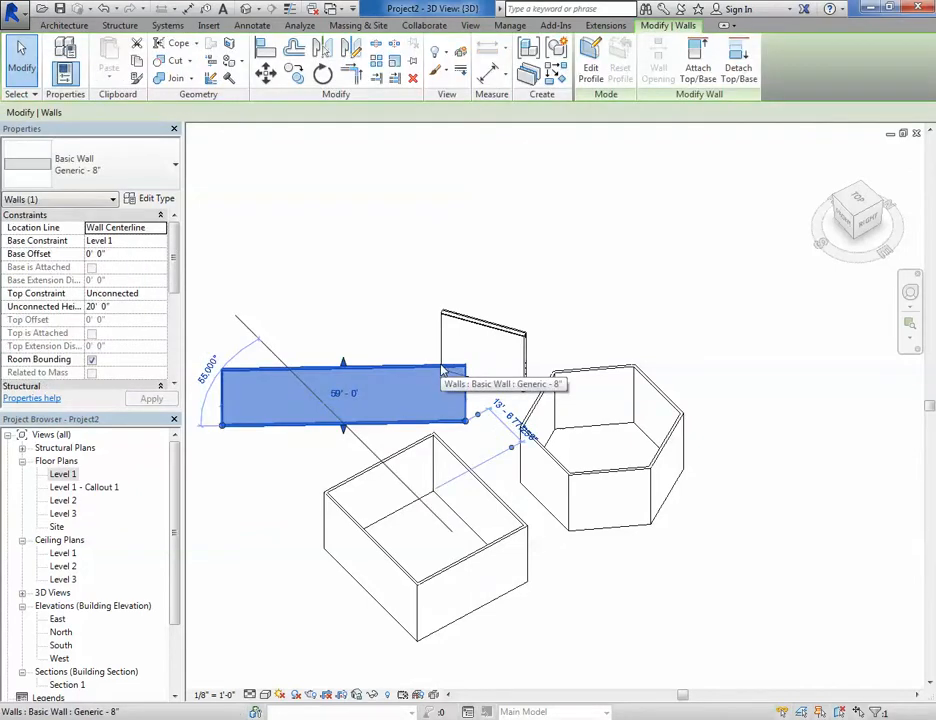
key("Escape")
- Place a Single-Flush 36" x 84" door in the long freestanding wall, about 18' 6" from the end nearer the hexagon
scroll(443, 371, "up", 2)
scroll(443, 371, "down", 2)
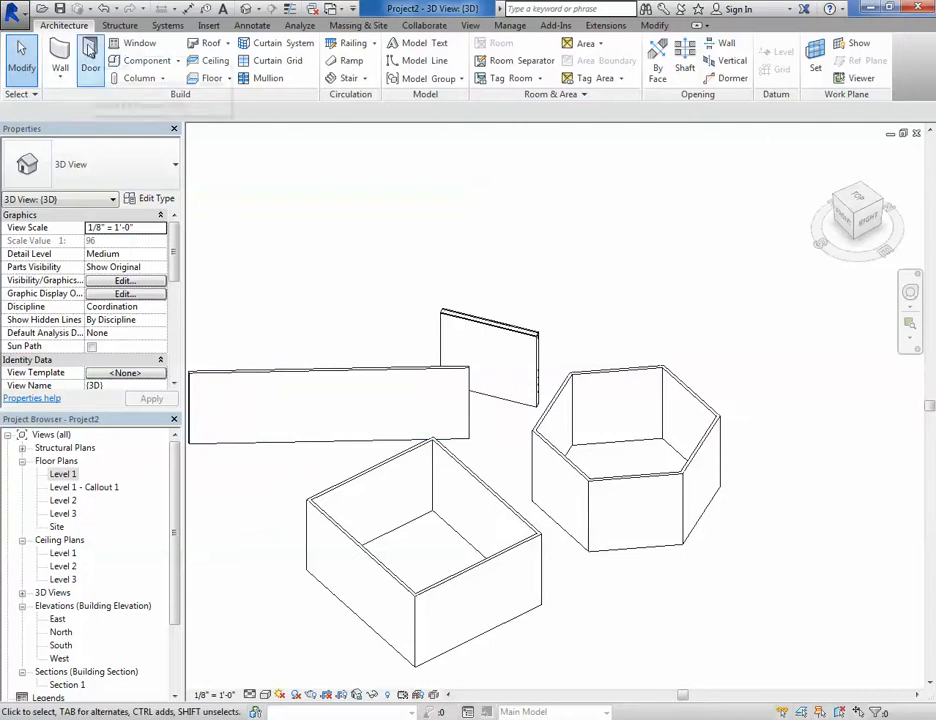
left_click(91, 56)
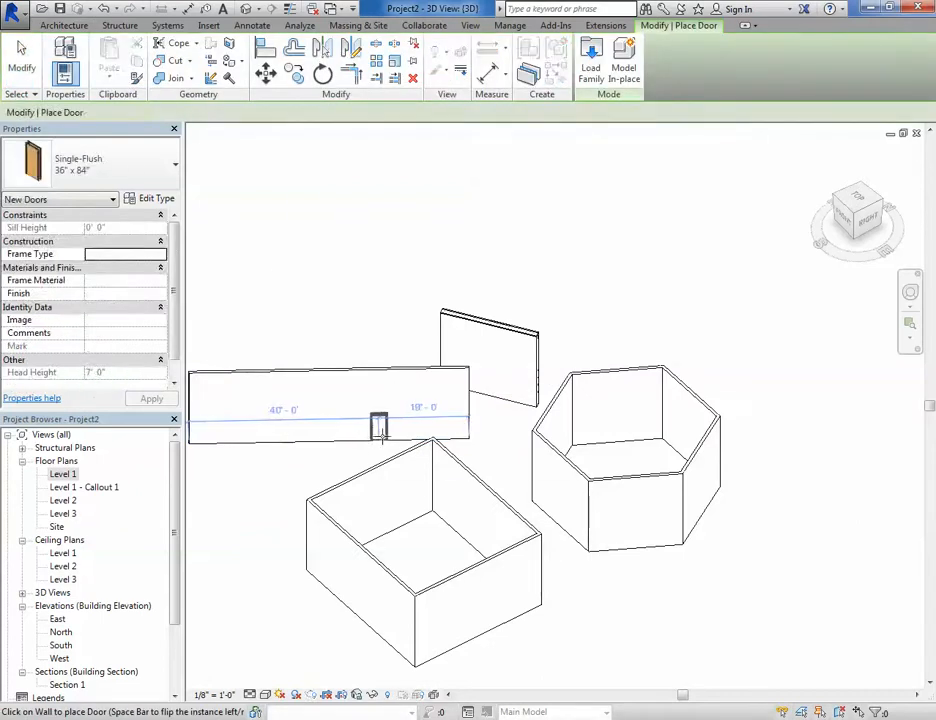
left_click(379, 428)
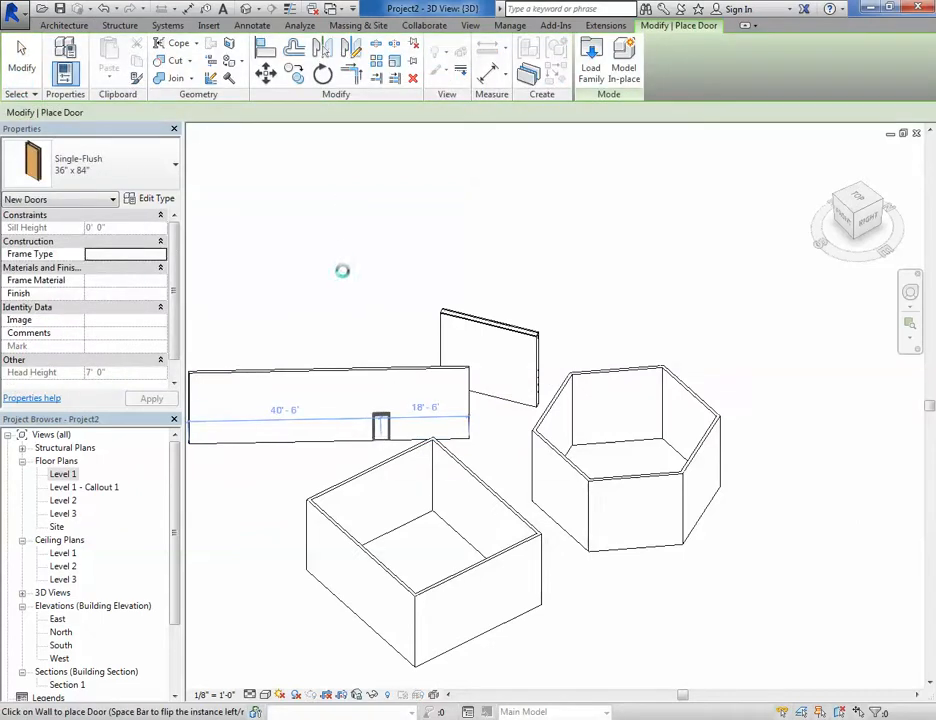
key("Escape")
key("Escape")
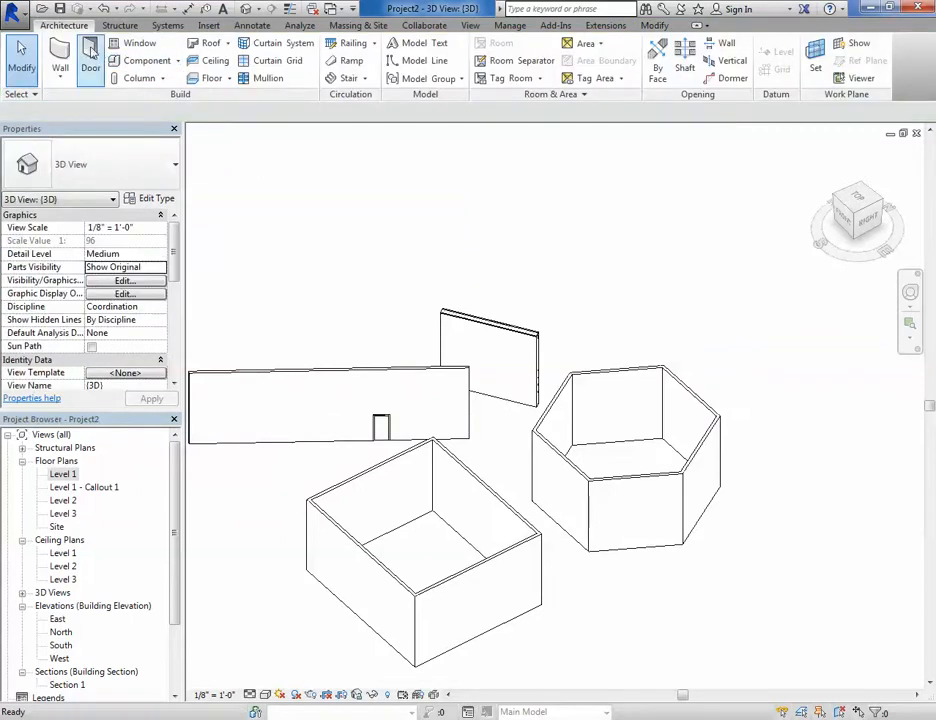
- Place a Fixed 36" x 48" window in the long wall, about 4' from the door on the hexagon side
left_click(91, 56)
key("Escape")
left_click(130, 46)
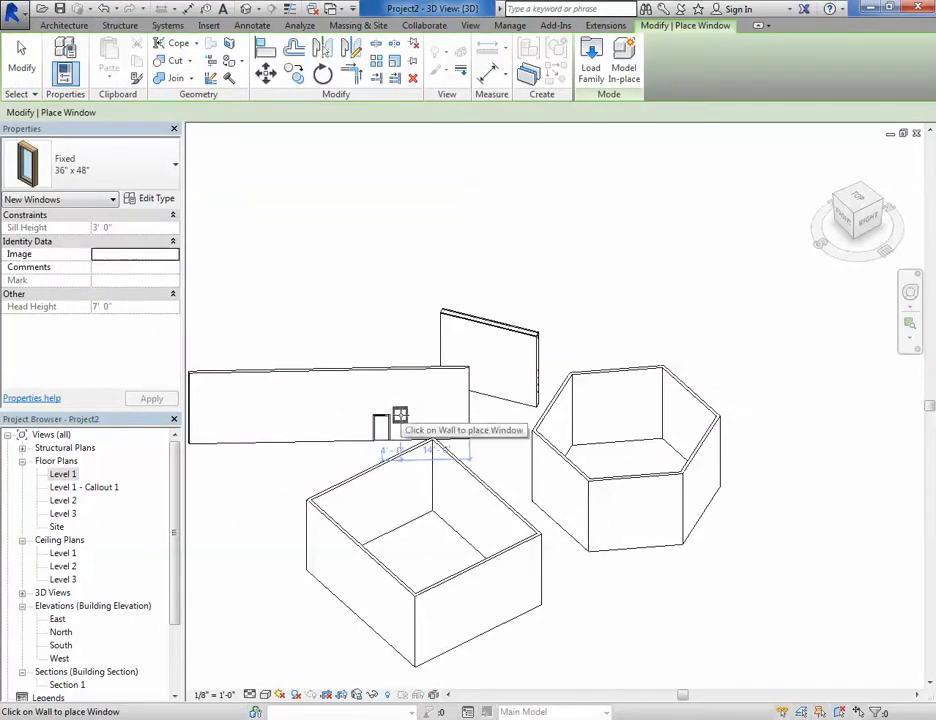
key("Escape")
key("Escape")
- Set the 3D view's visual style to Wireframe and inspect the door and window up close
scroll(387, 425, "up", 3)
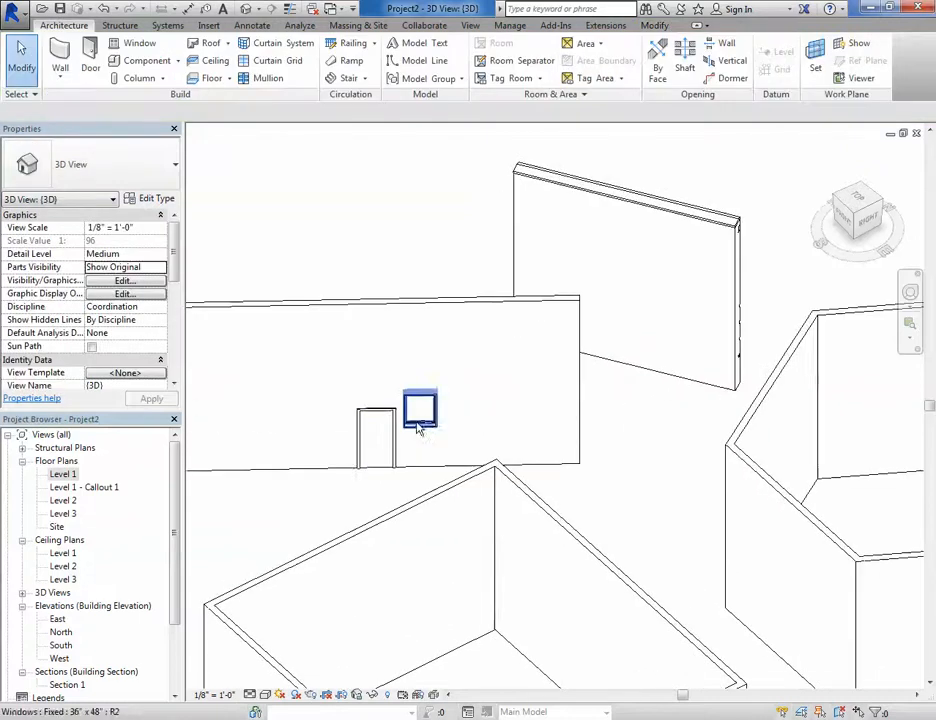
middle_click_drag(418, 427, 277, 448, "shift")
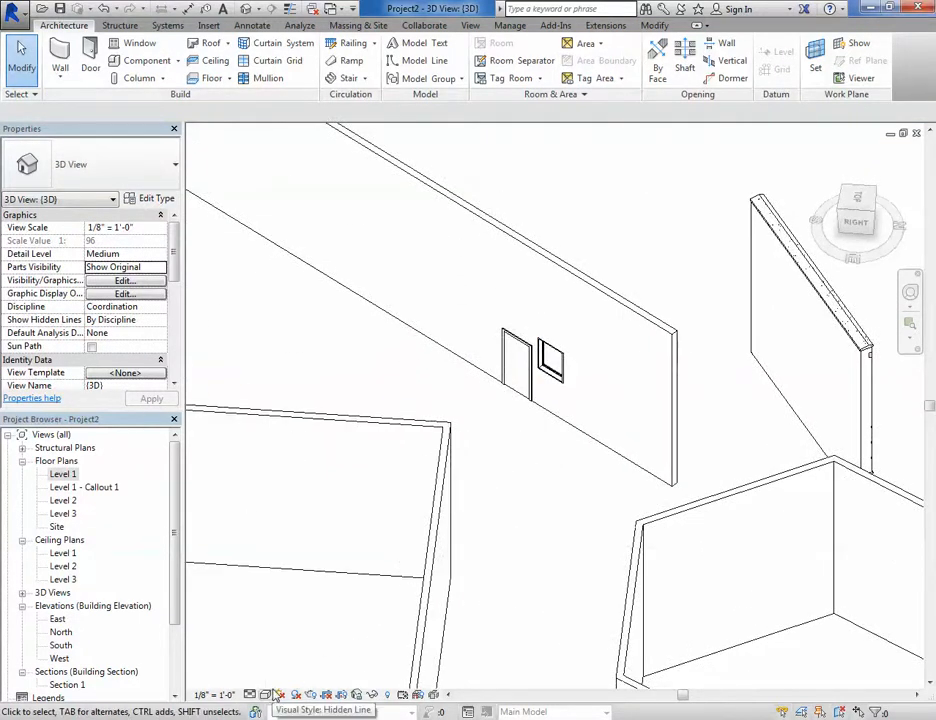
scroll(493, 564, "down", 2)
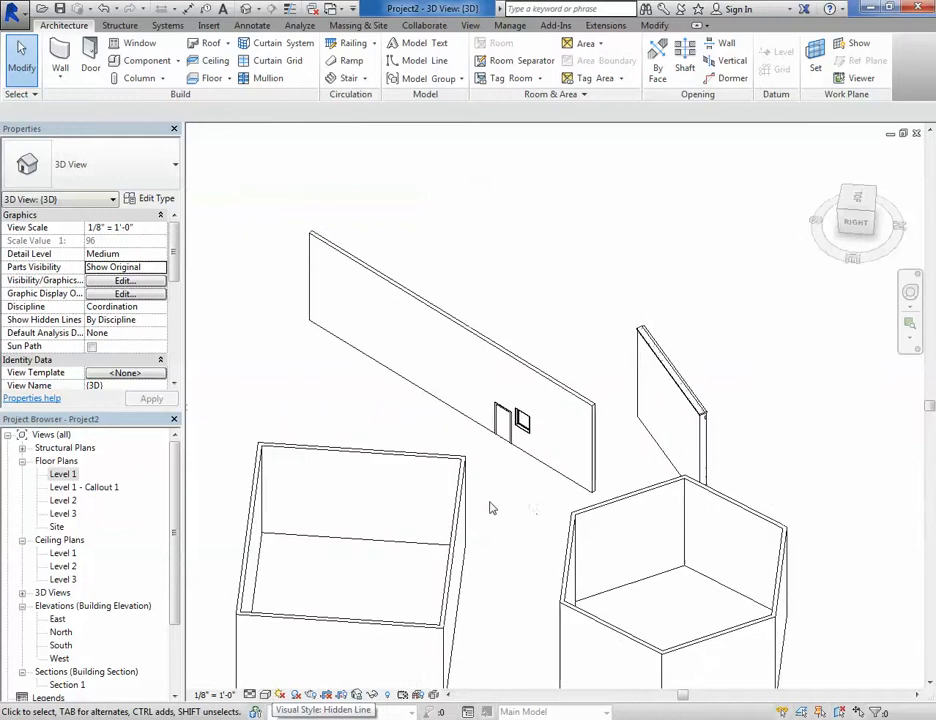
scroll(501, 397, "down", 2)
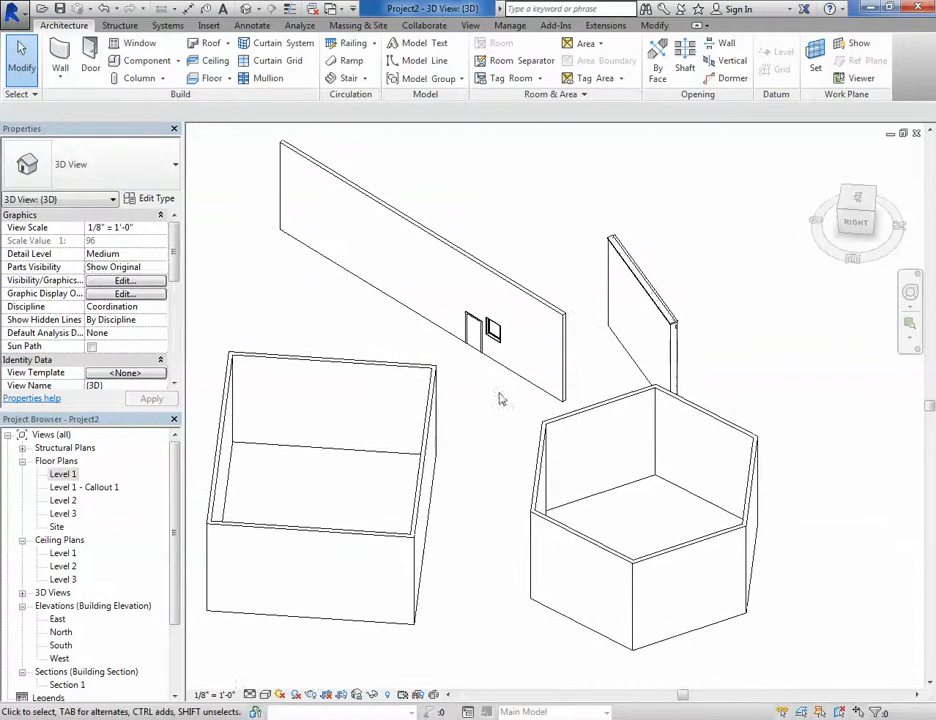
left_click(265, 694)
left_click(290, 606)
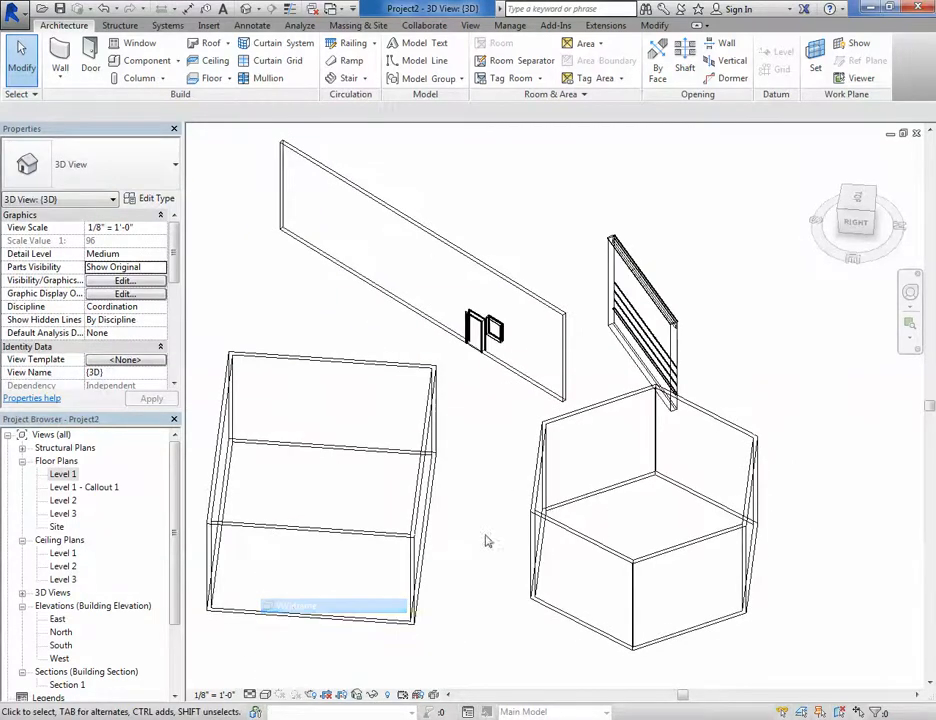
scroll(470, 340, "up", 8)
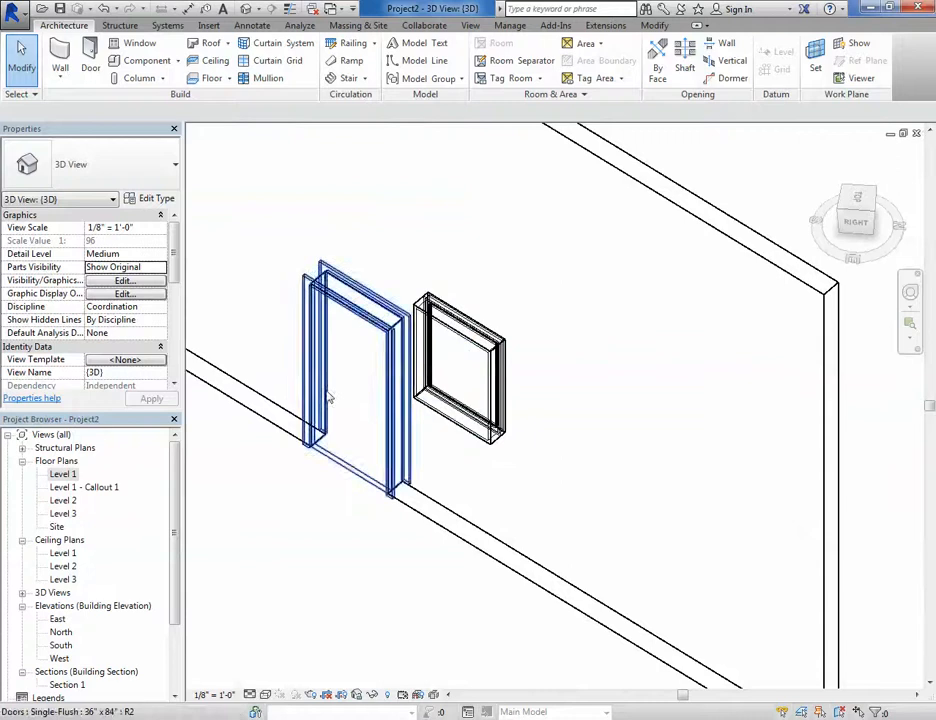
middle_click_drag(358, 551, 470, 543)
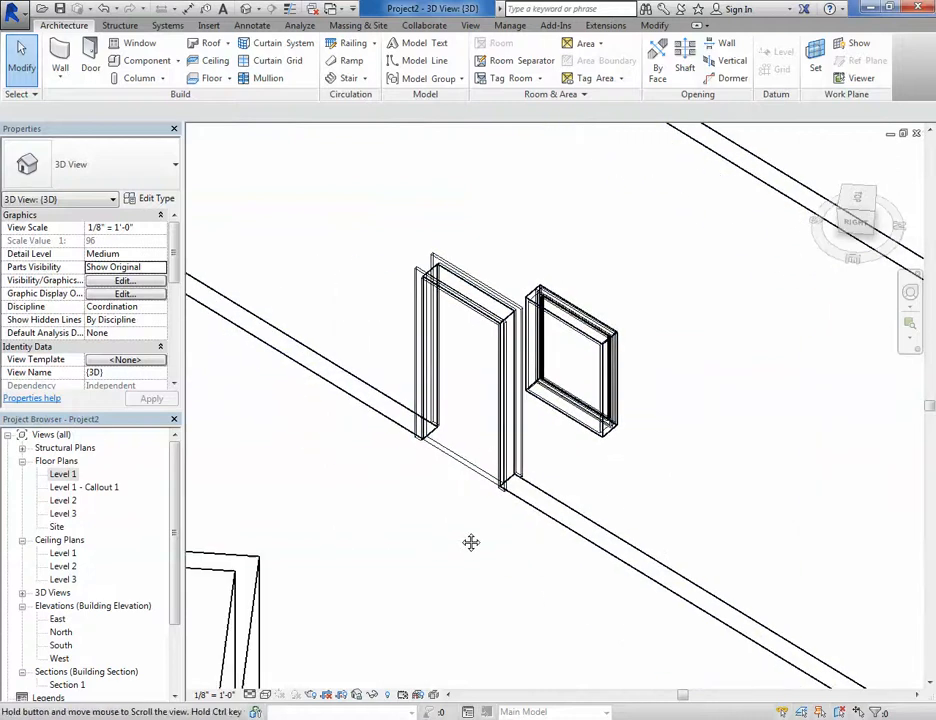
- Switch the 3D view's visual style back to Hidden Line and on to Shaded
left_click(265, 694)
left_click(299, 619)
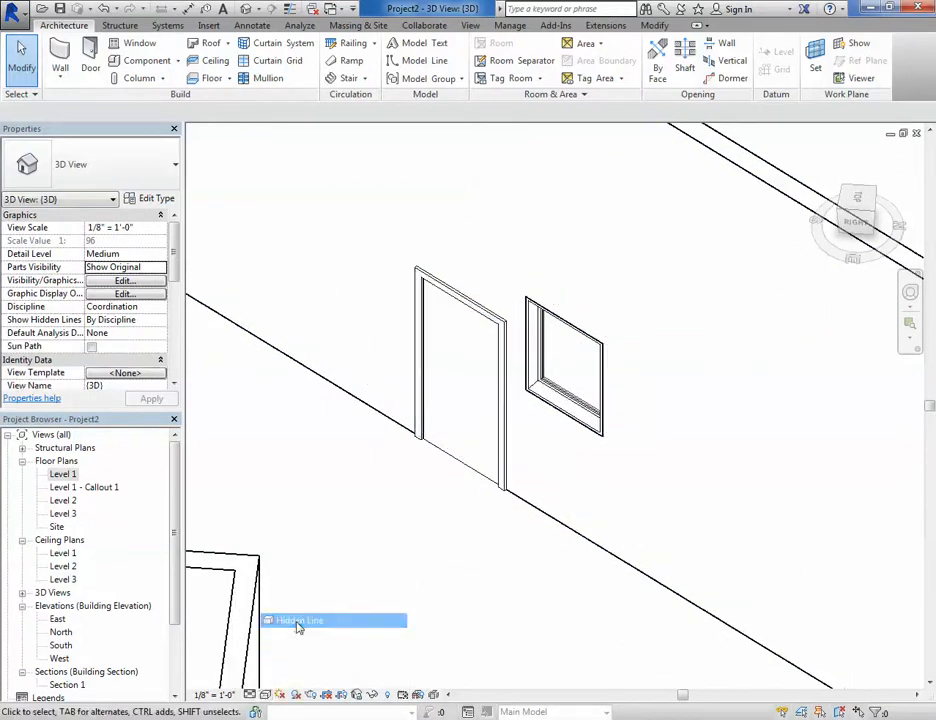
left_click(249, 694)
left_click(265, 693)
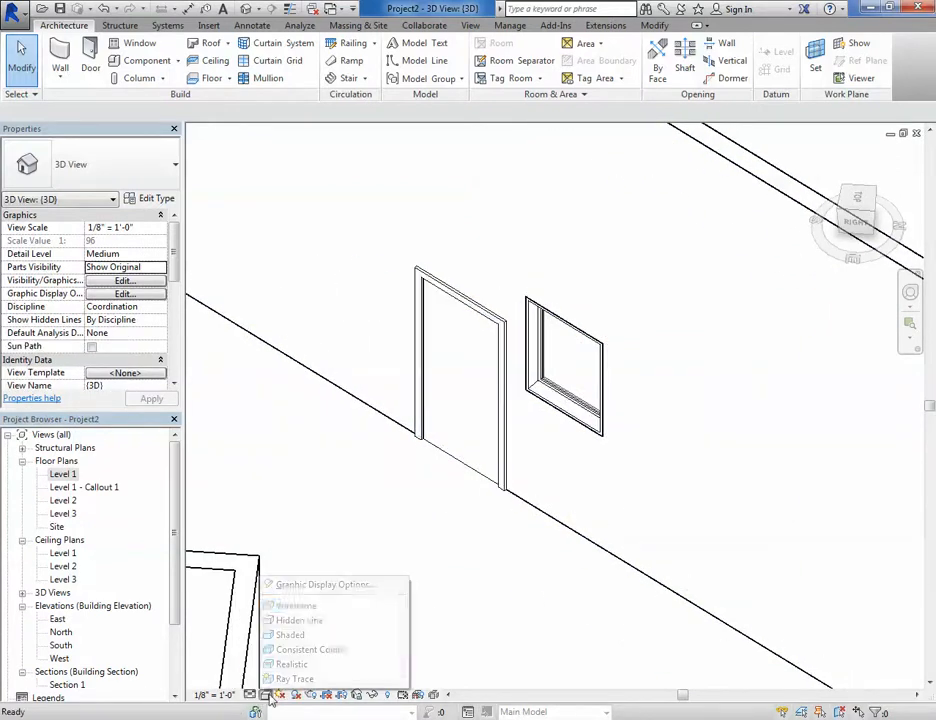
left_click(294, 636)
mouse_move(457, 536)
middle_mouse_down("shift")
mouse_move(512, 459)
mouse_move(509, 441)
middle_mouse_up("shift")
scroll(509, 438, "down", 1)
scroll(532, 393, "up", 1)
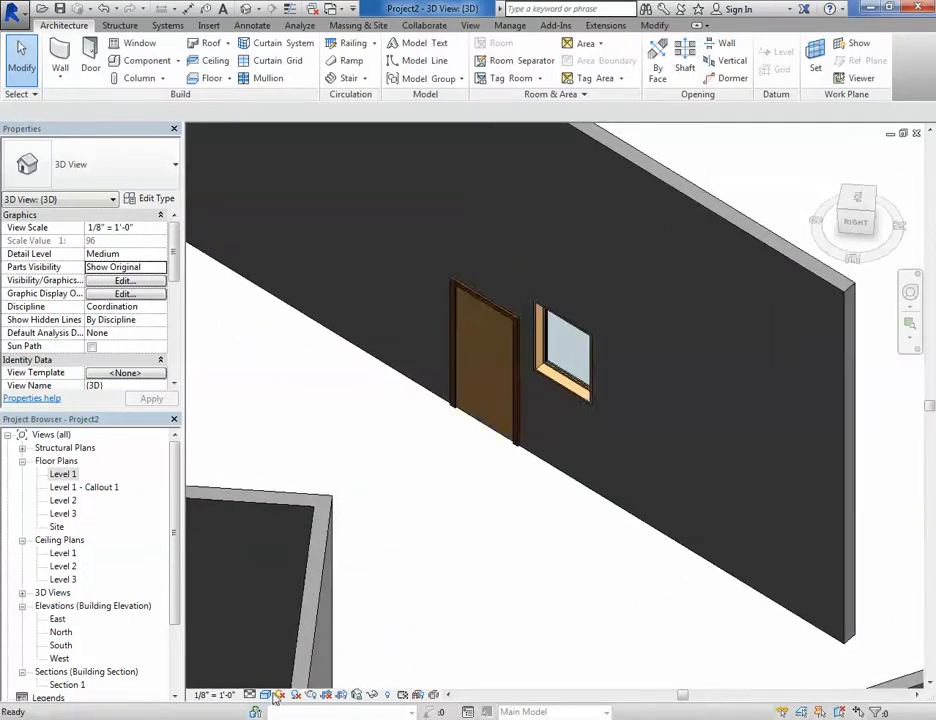
- Try the Consistent Colors visual style on the 3D view, followed by Realistic
left_click(266, 697)
left_click(294, 650)
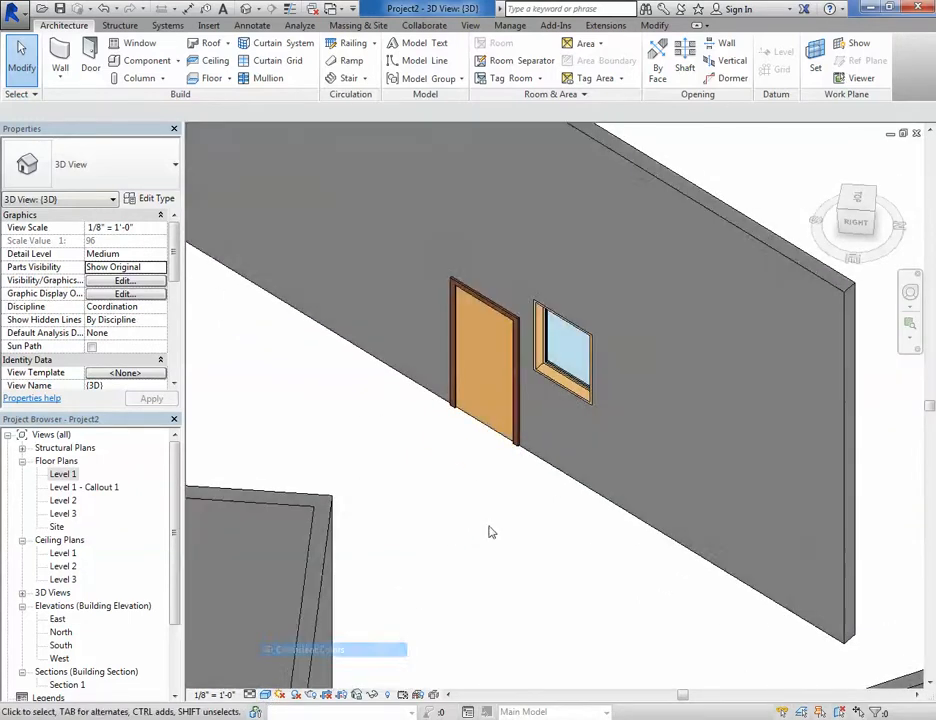
scroll(491, 530, "down", 2)
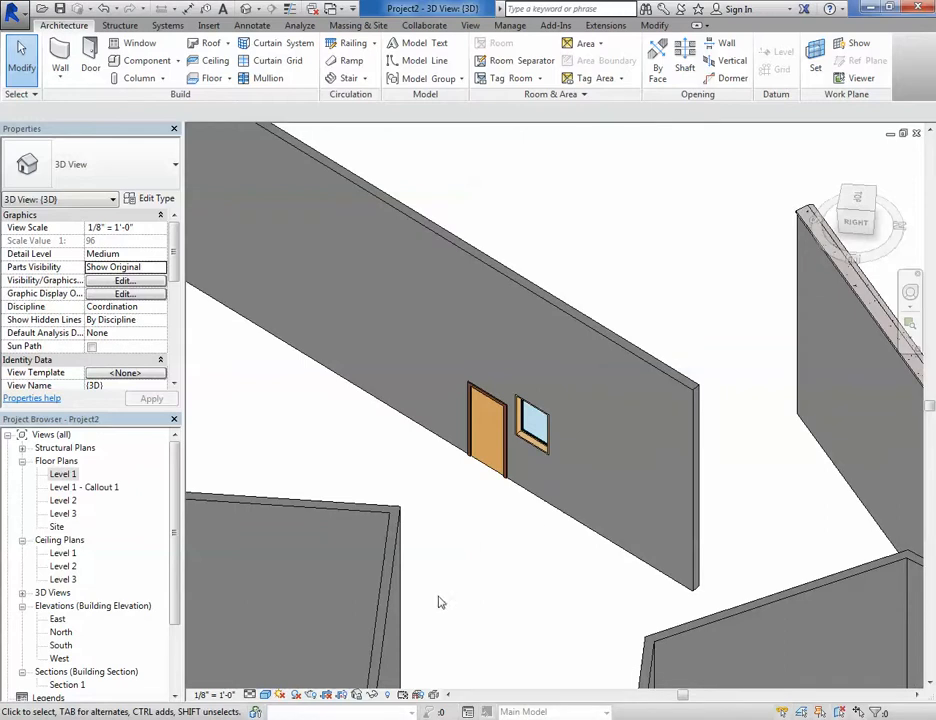
left_click(266, 695)
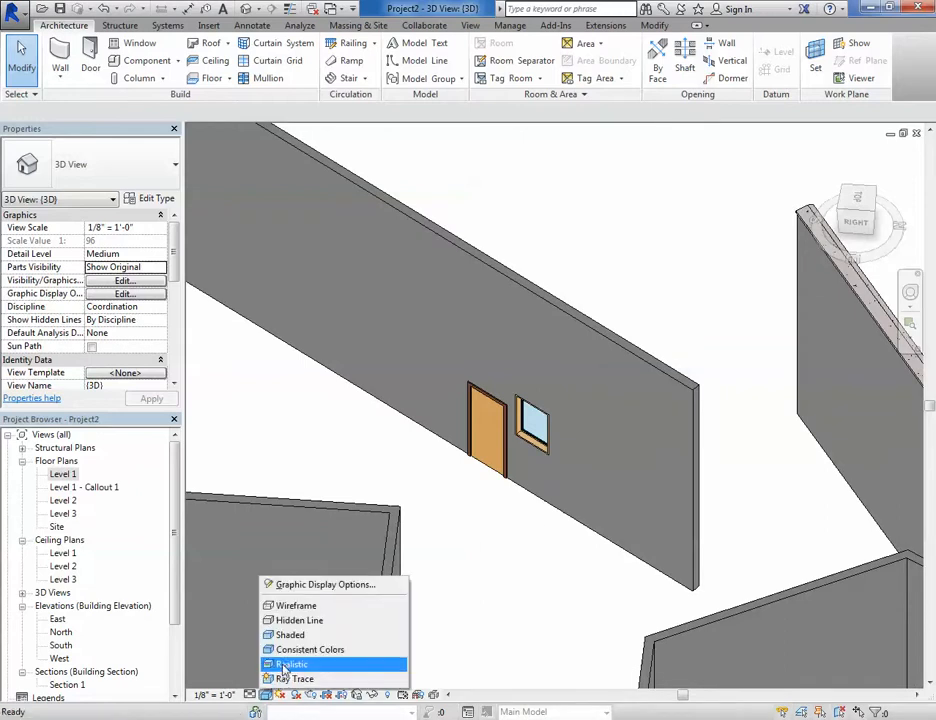
left_click(282, 665)
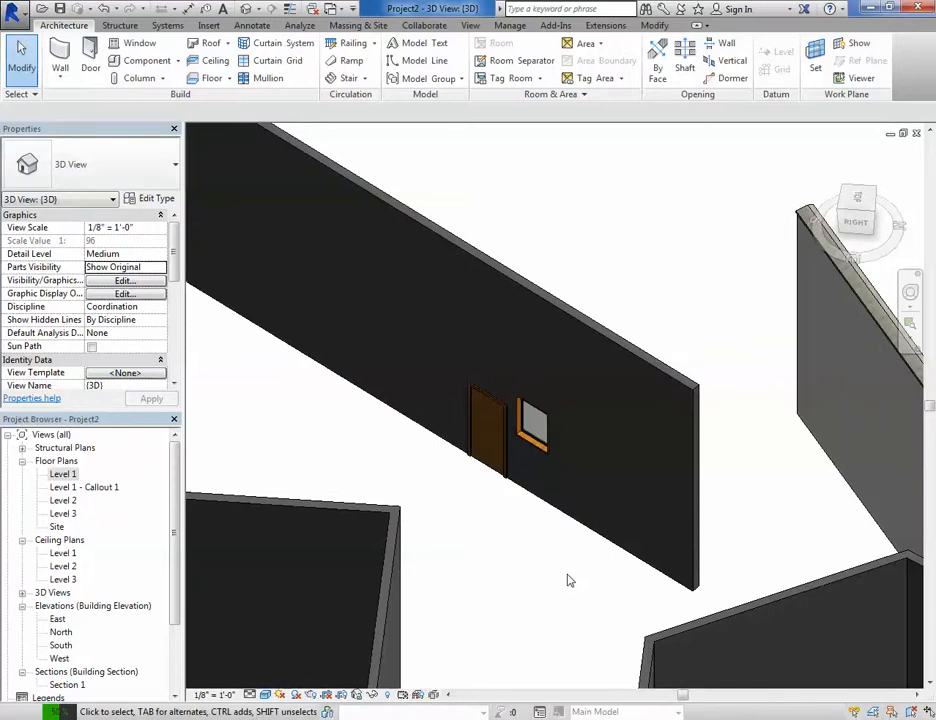
- Set the 3D view's visual style back to Hidden Line
left_click(265, 695)
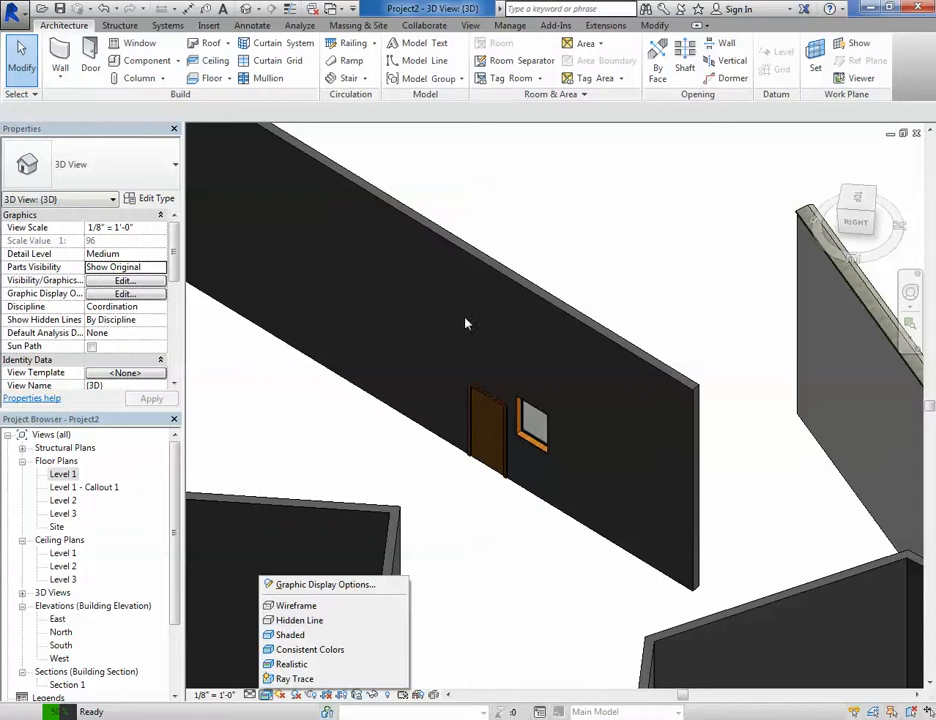
left_click(524, 360)
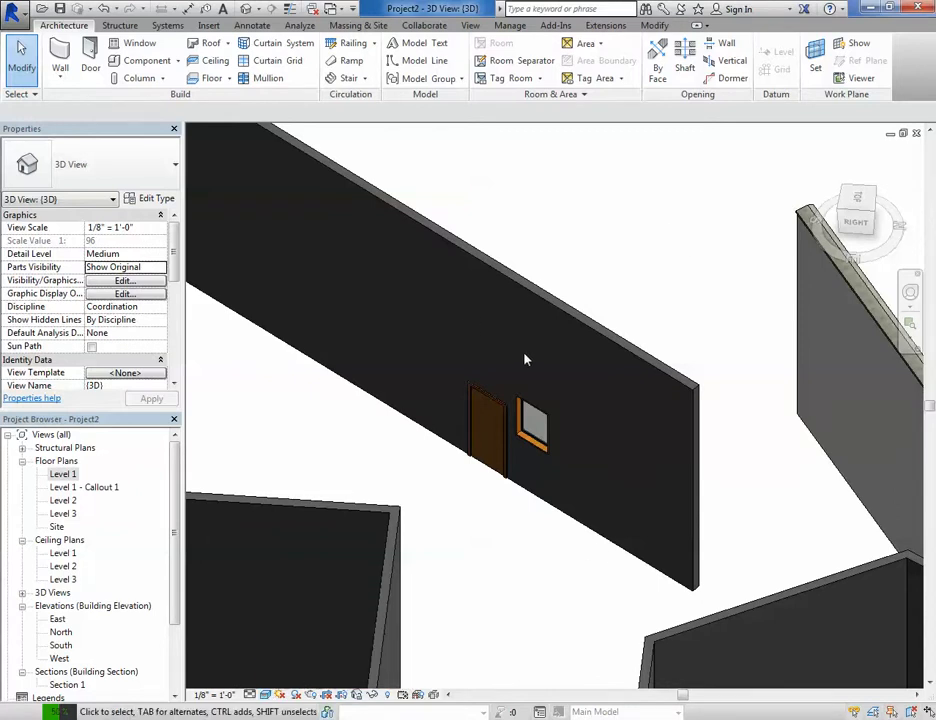
left_click(265, 695)
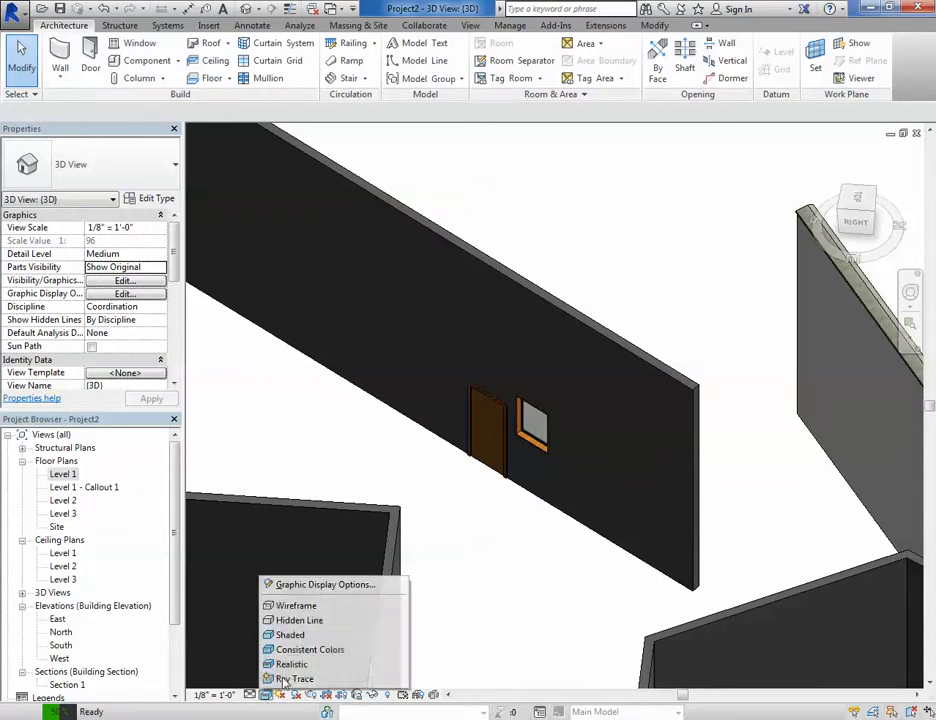
left_click(297, 621)
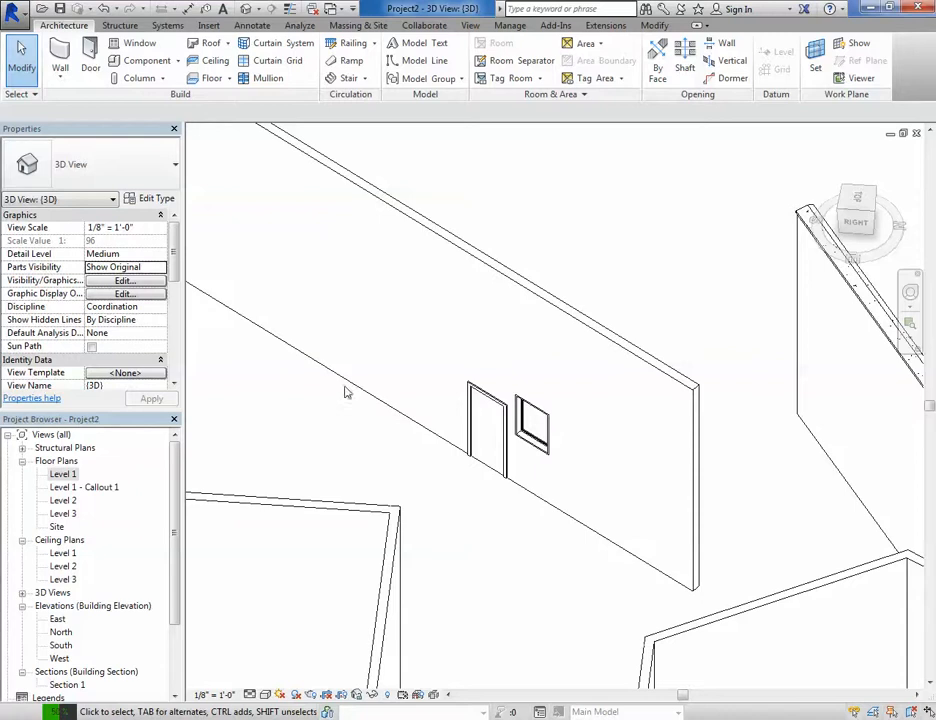
- Select the Generic - 8" wall hosting the door and window from different 3D angles, clearing the selection each time
middle_click_drag(617, 438, 493, 468, "shift")
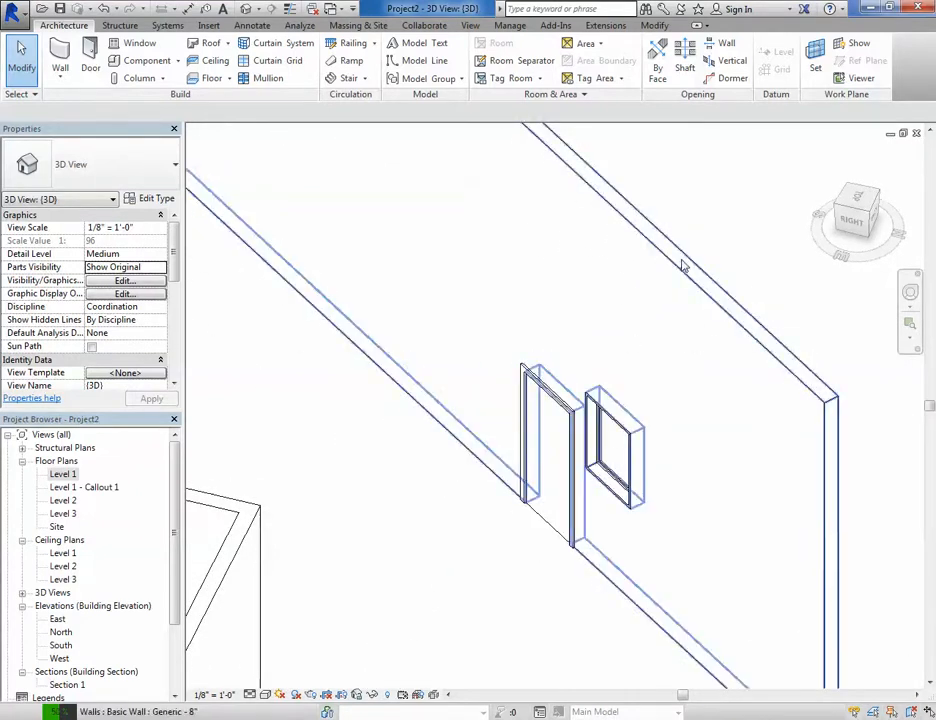
key("Tab")
left_click(587, 424)
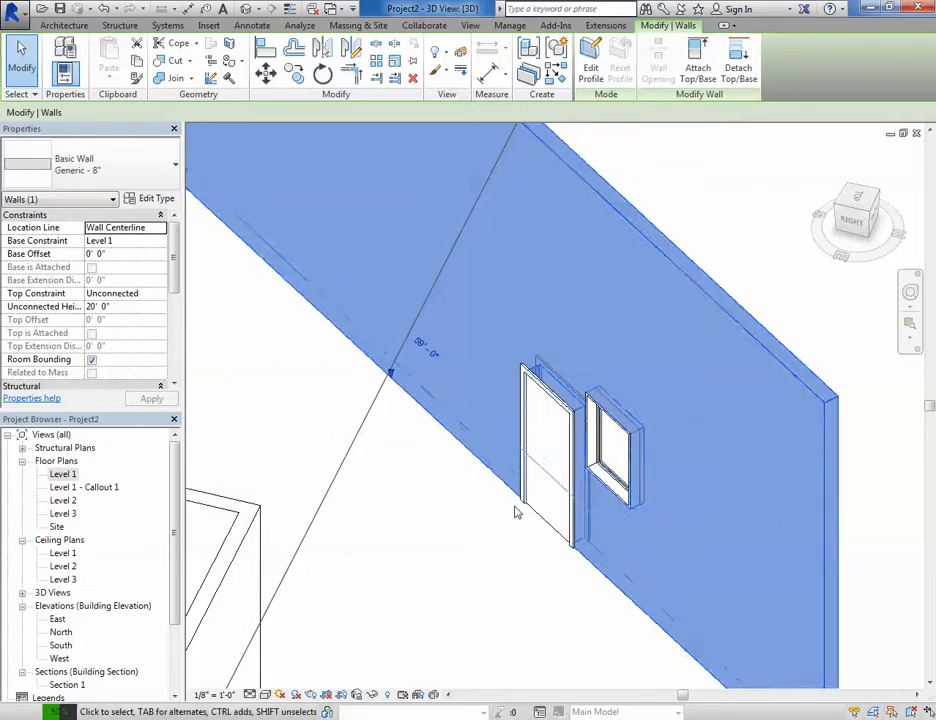
left_click(470, 512)
mouse_move(523, 531)
middle_mouse_down("shift")
mouse_move(579, 499)
mouse_move(521, 515)
middle_mouse_up("shift")
left_click(628, 321)
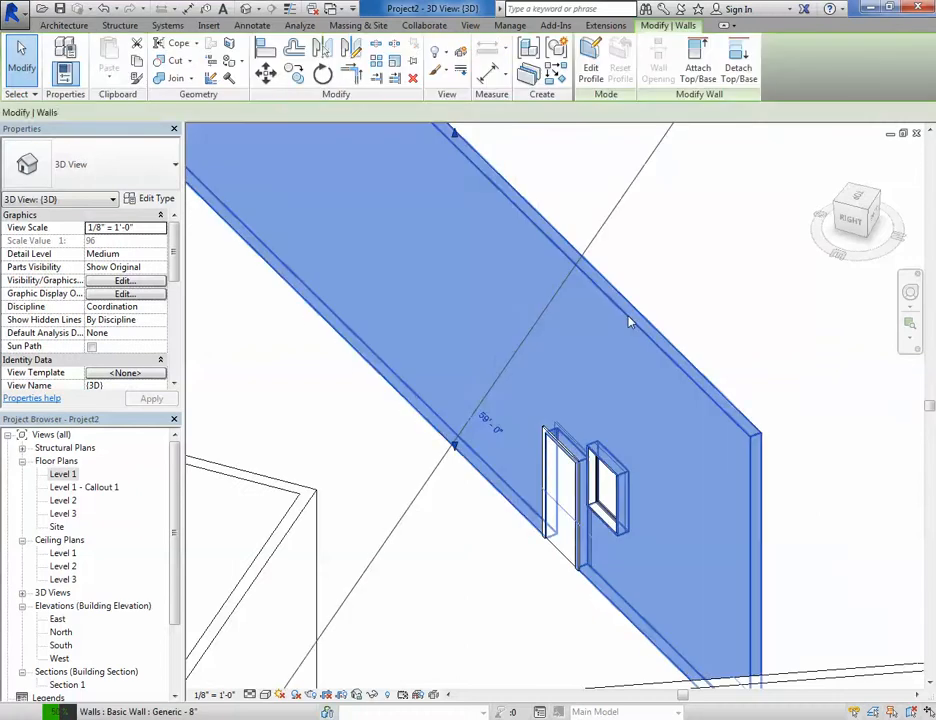
left_click(501, 480)
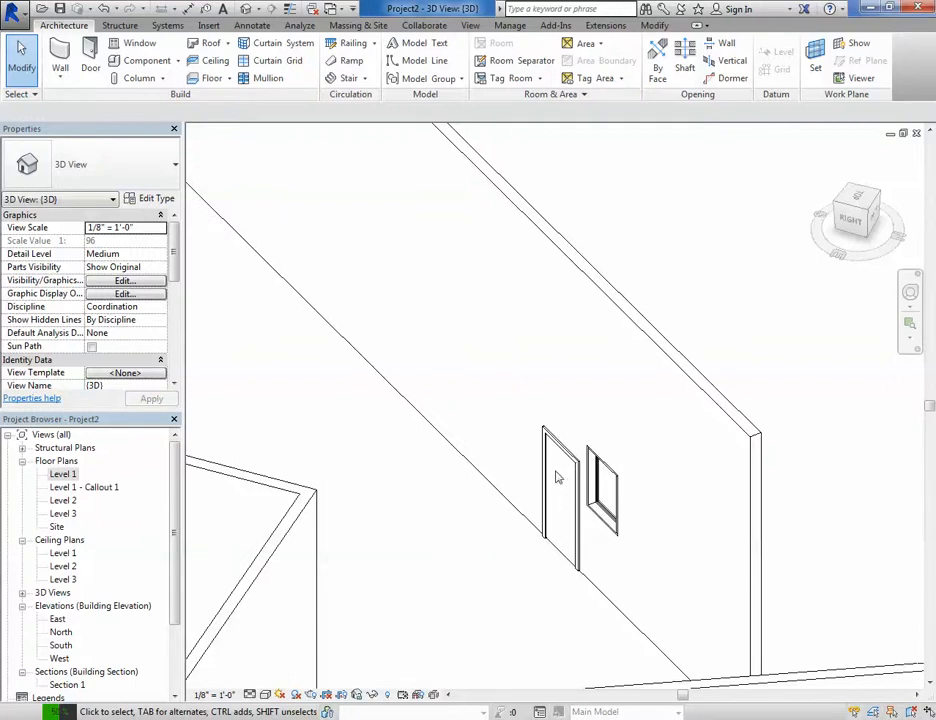
left_click(579, 475)
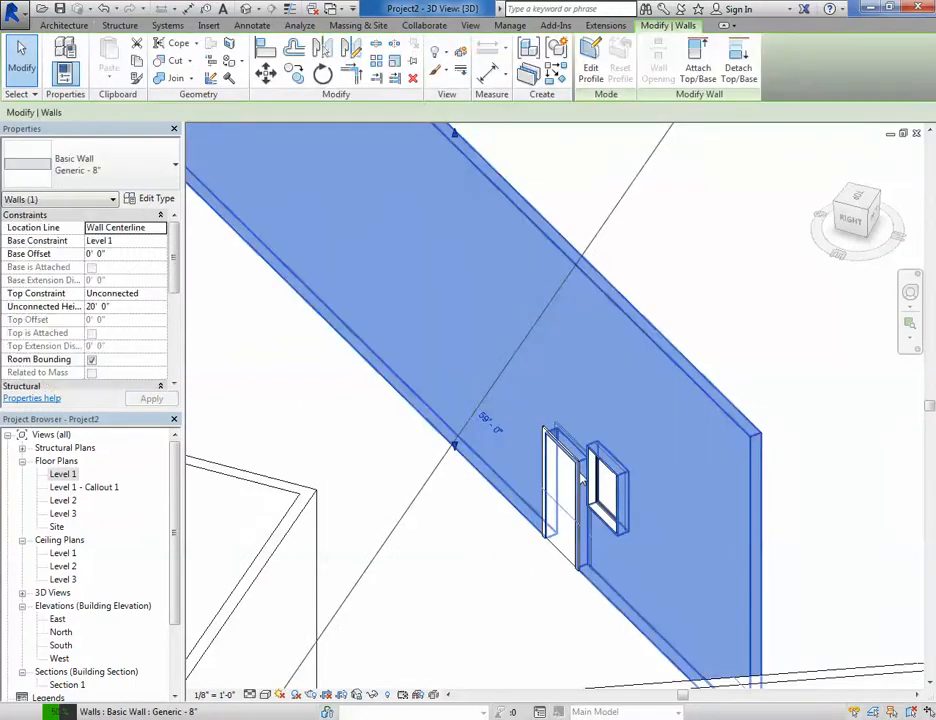
left_click(516, 564)
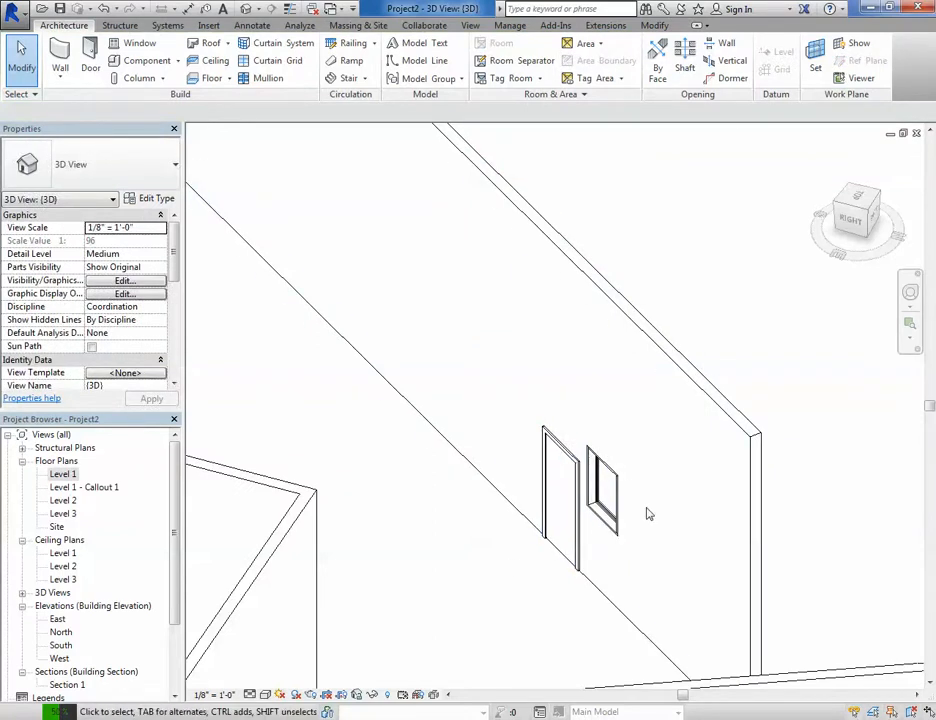
- Select the long wall alone and again together with the exterior brick wall behind it, clearing each selection
middle_click_drag(441, 547, 559, 386, "shift")
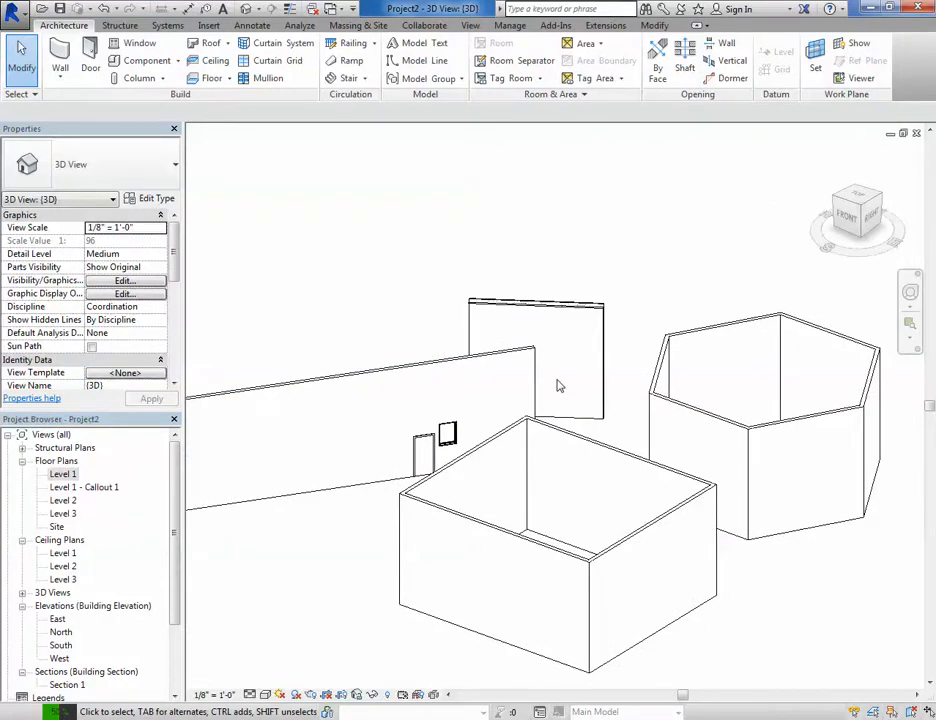
scroll(559, 386, "down", 4)
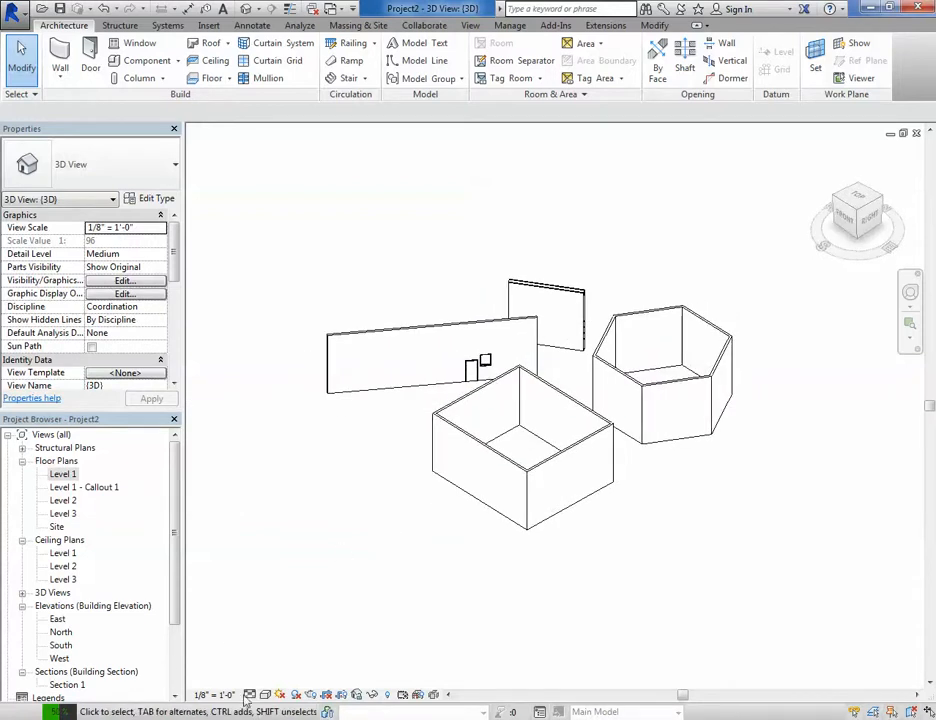
left_click(390, 341)
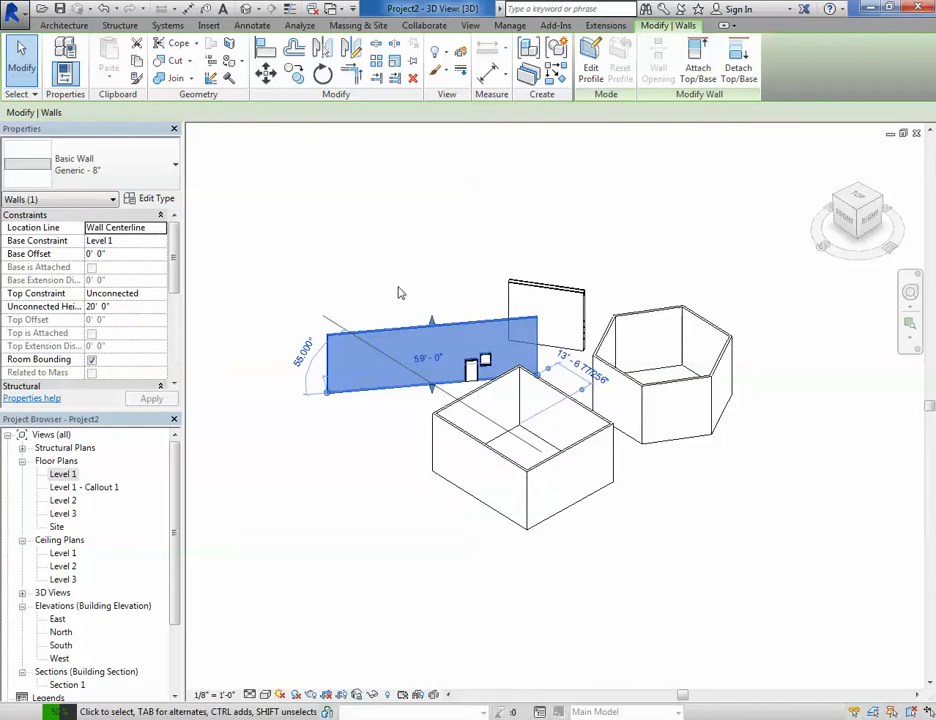
left_click(398, 293)
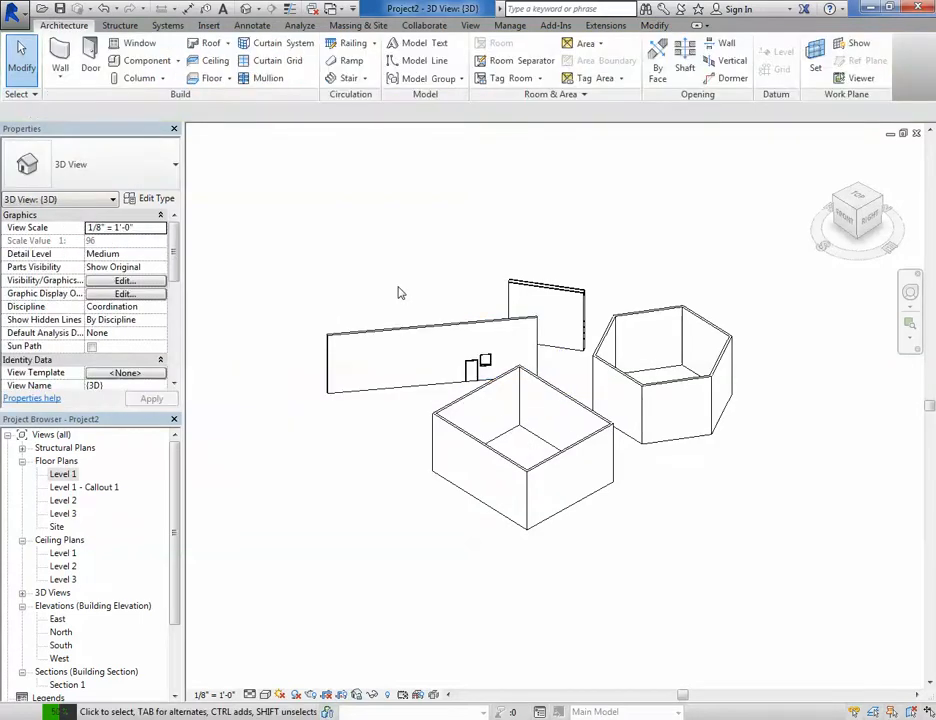
left_click(403, 328)
left_click(512, 305, "ctrl")
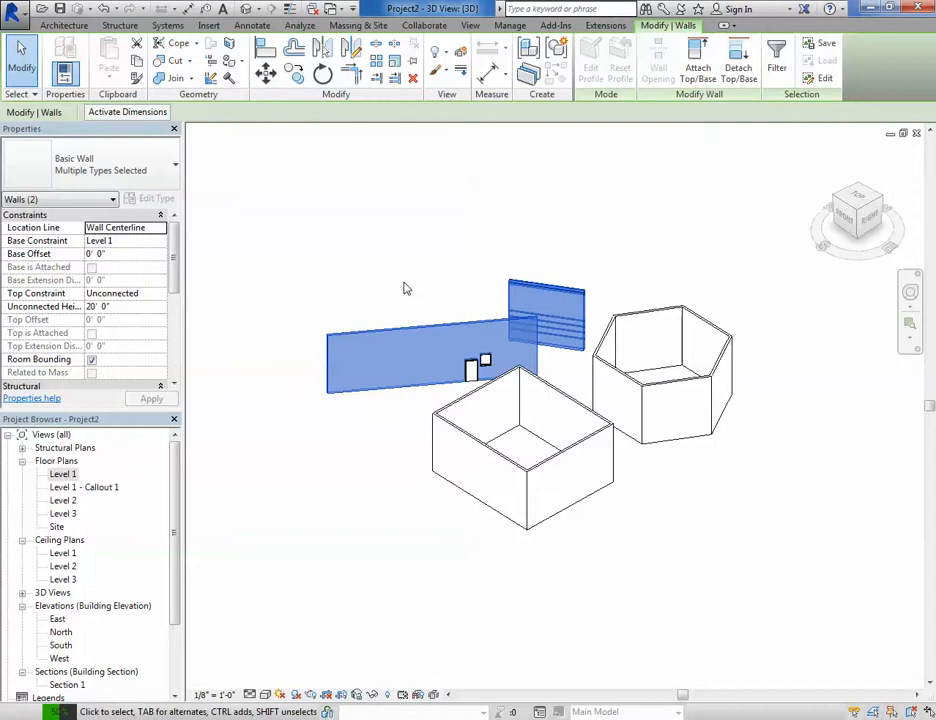
left_click(403, 288)
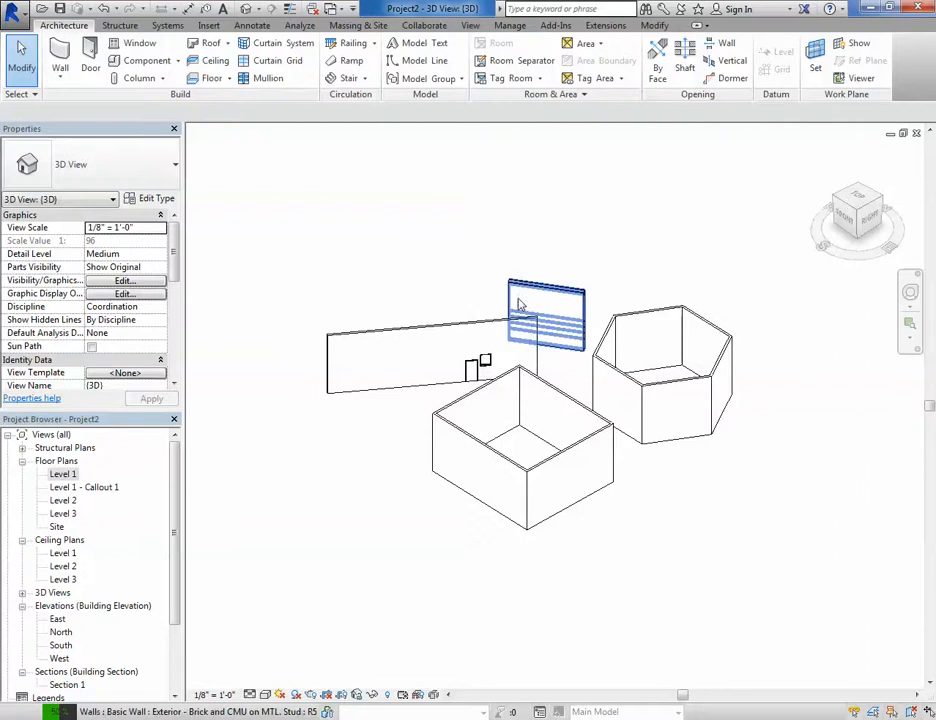
- Select all the walls, the door and the window in the 3D view and delete them
left_click_drag(264, 243, 765, 541)
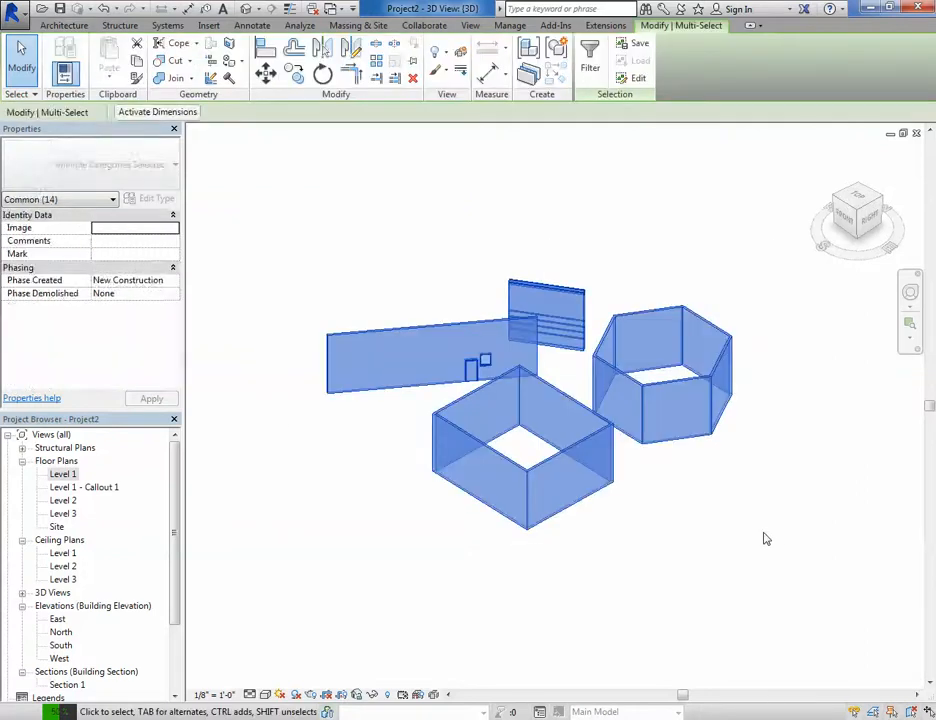
key("Delete")
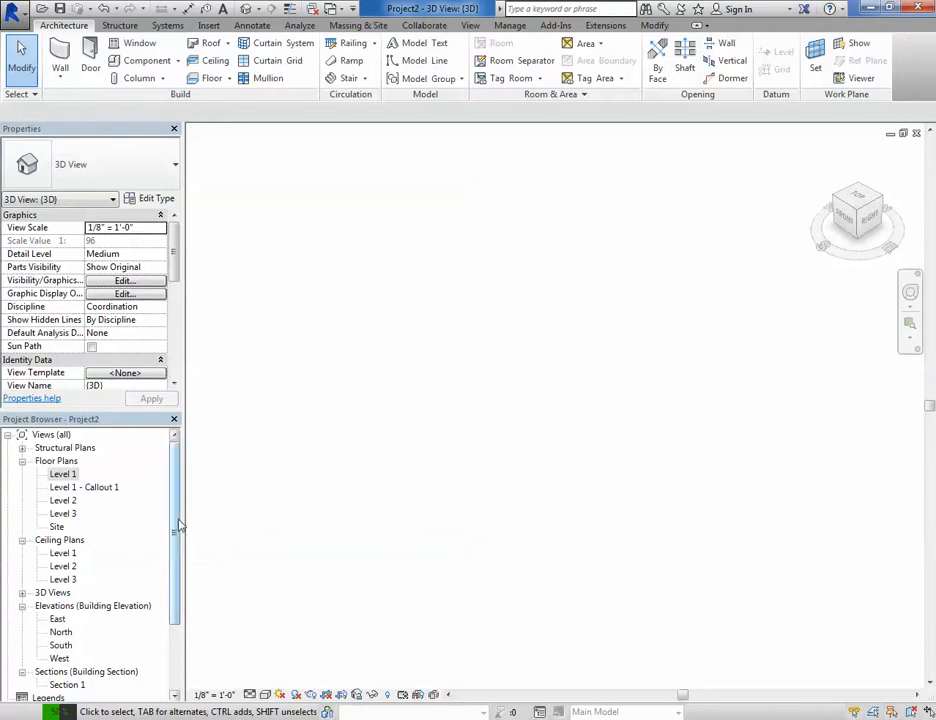
- Open the East building elevation and delete Level 3 together with its associated views
left_click_drag(176, 522, 175, 550)
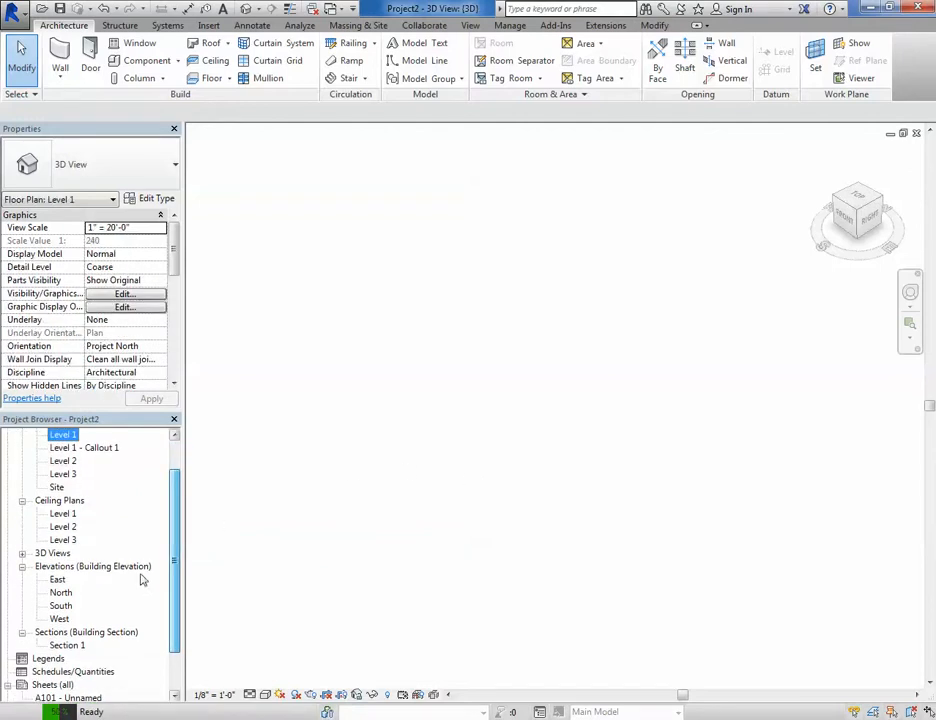
double_click(58, 580)
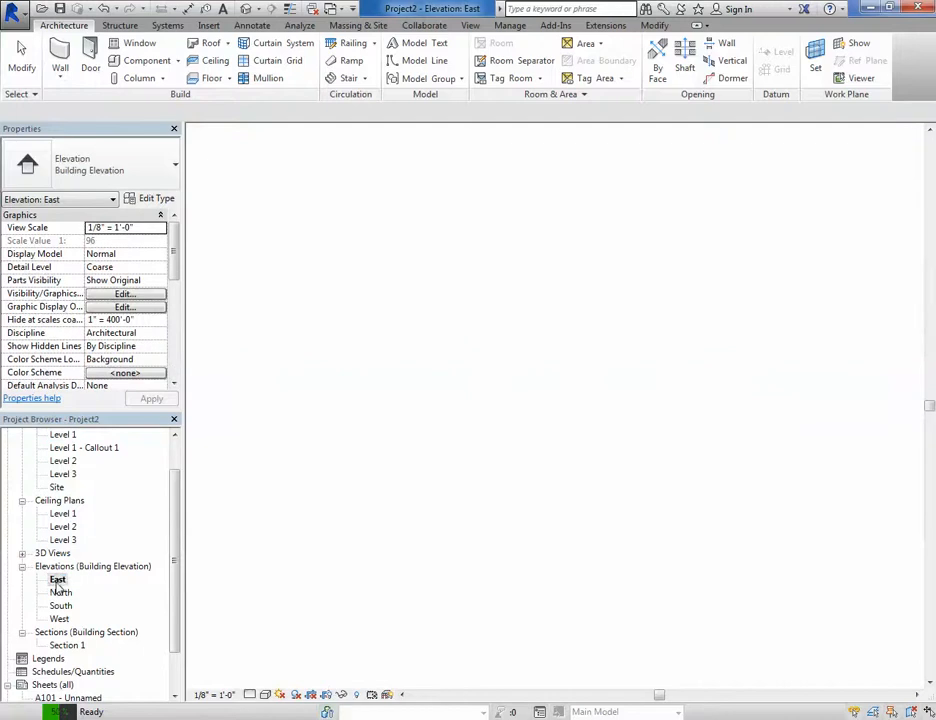
scroll(490, 485, "down", 3)
left_click_drag(570, 430, 566, 432)
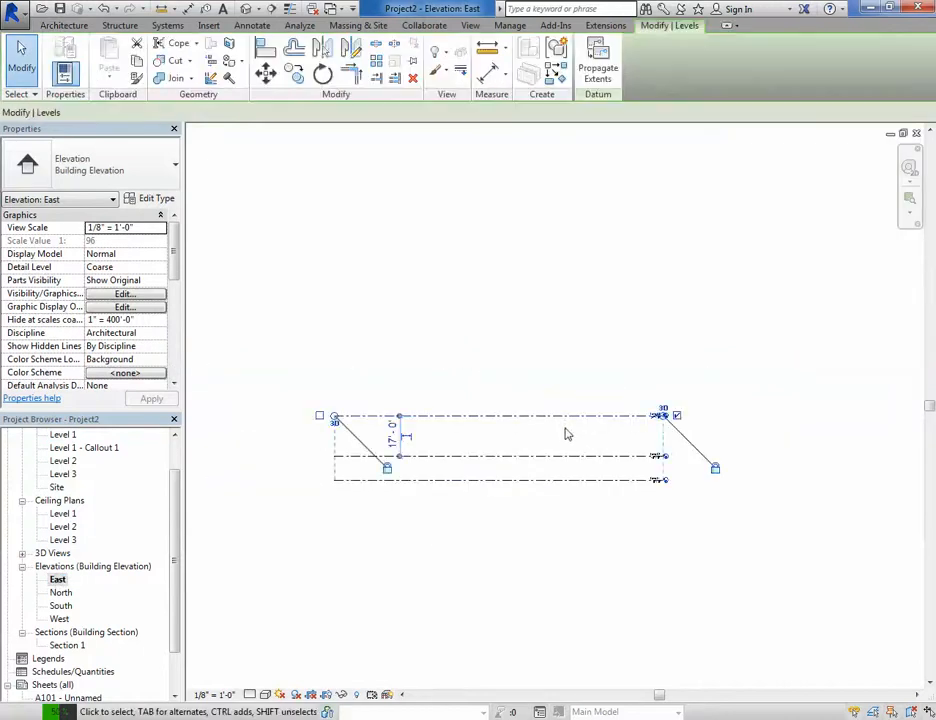
key("Delete")
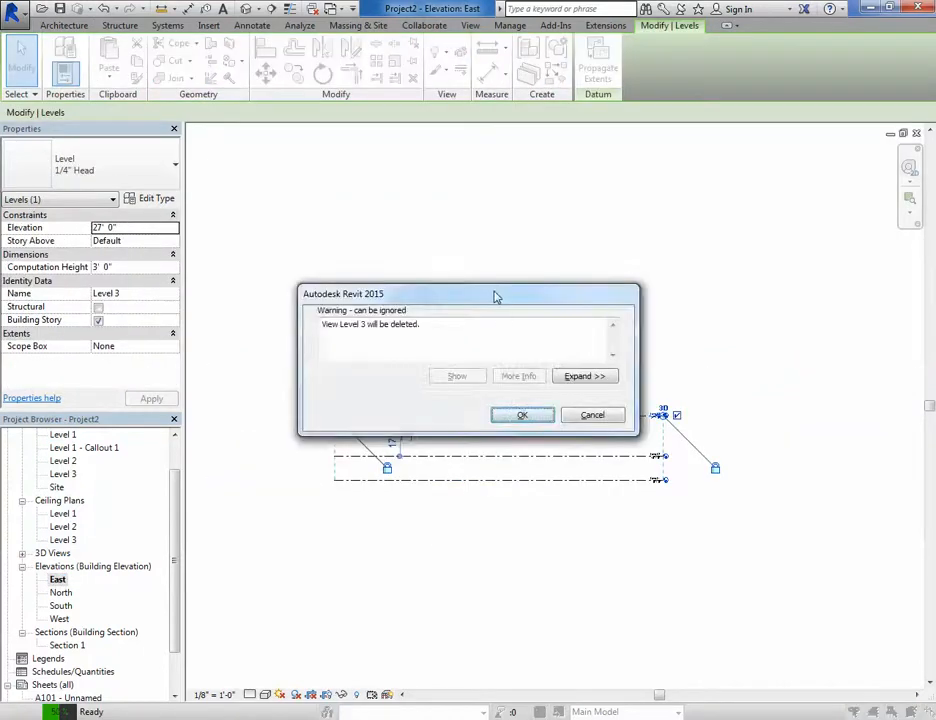
left_click_drag(495, 294, 520, 213)
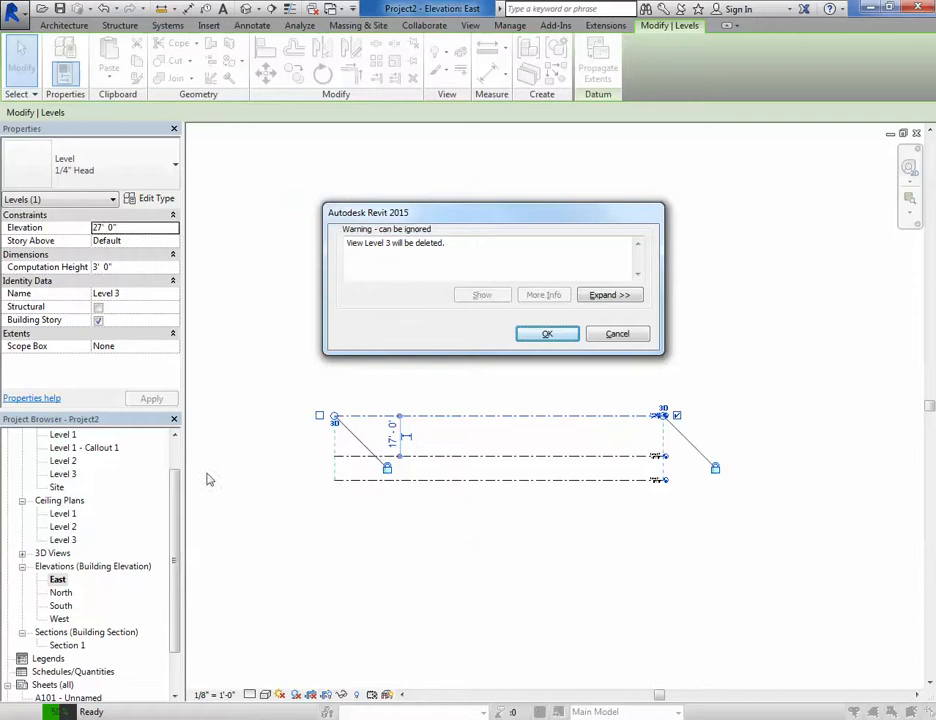
left_click(548, 334)
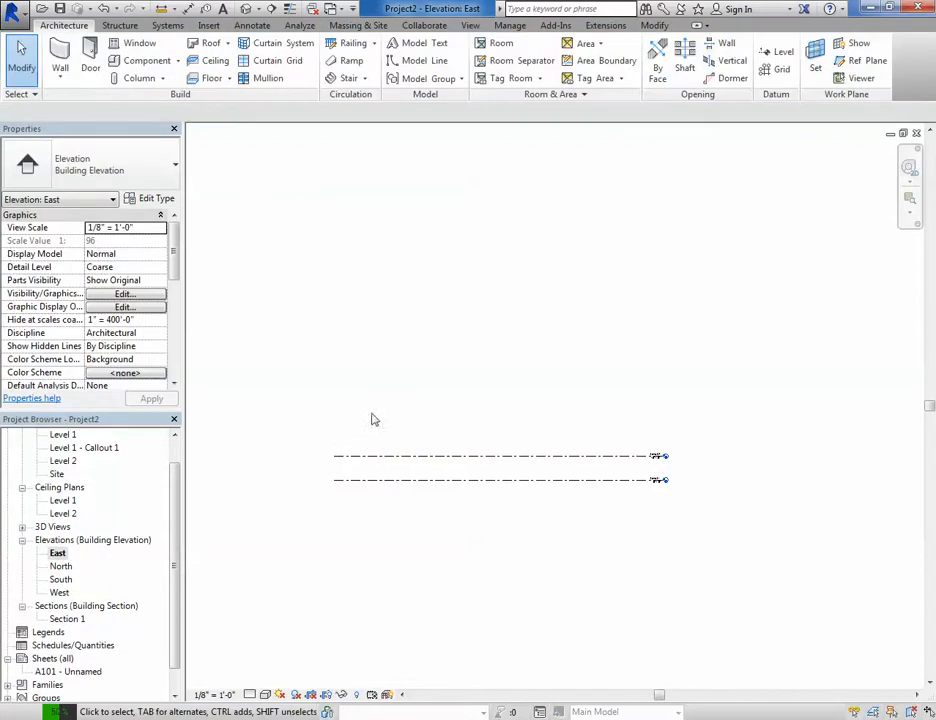
- Delete the Level 1 - Callout 1 floor plan view from the project
scroll(170, 485, "up", 1)
left_click(100, 474)
right_click(100, 474)
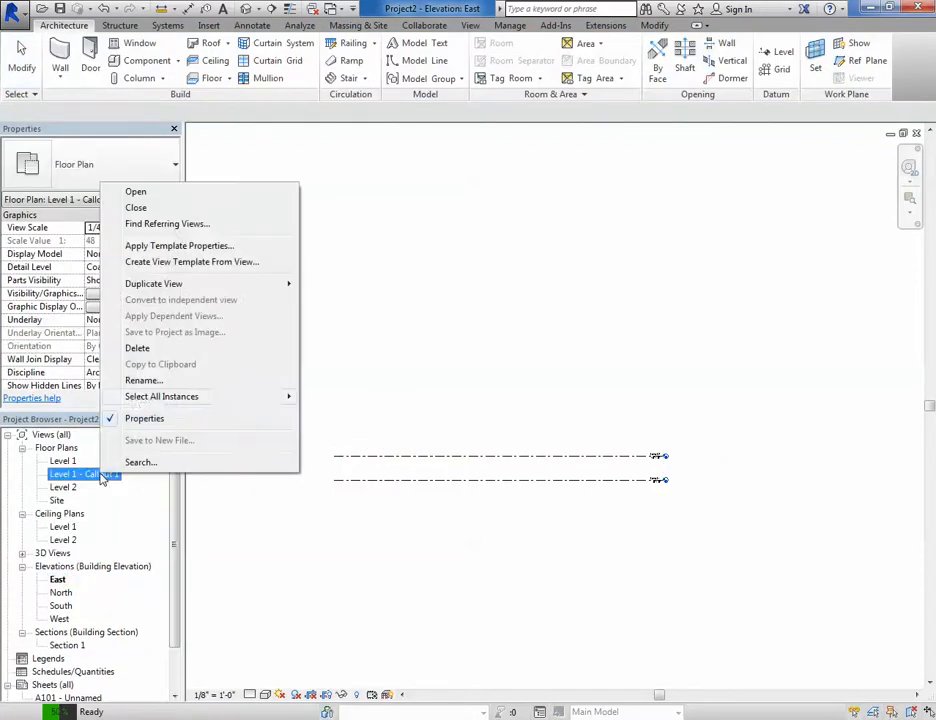
left_click(146, 354)
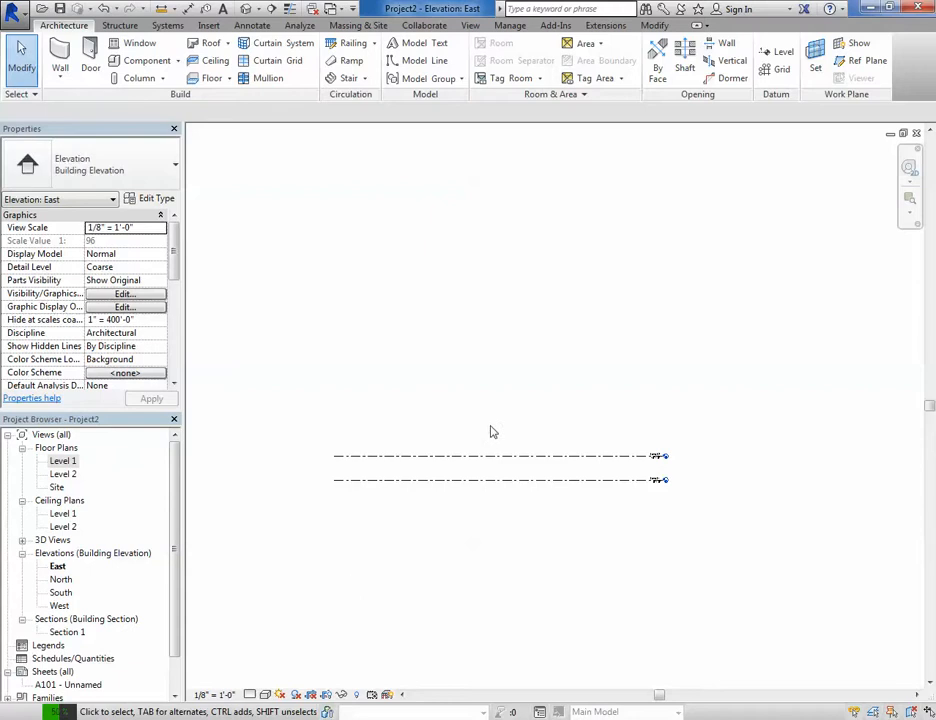
- Examine the names, elevations and extents of Level 1 and Level 2 in the East elevation
scroll(737, 439, "up", 5)
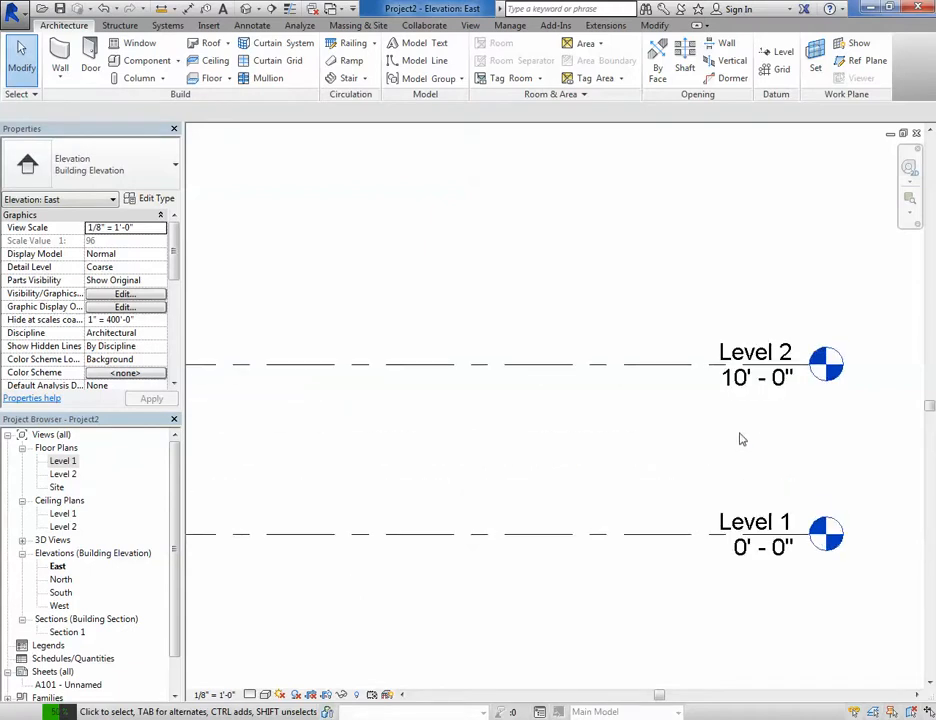
middle_click_drag(739, 439, 557, 423)
scroll(540, 401, "up", 2)
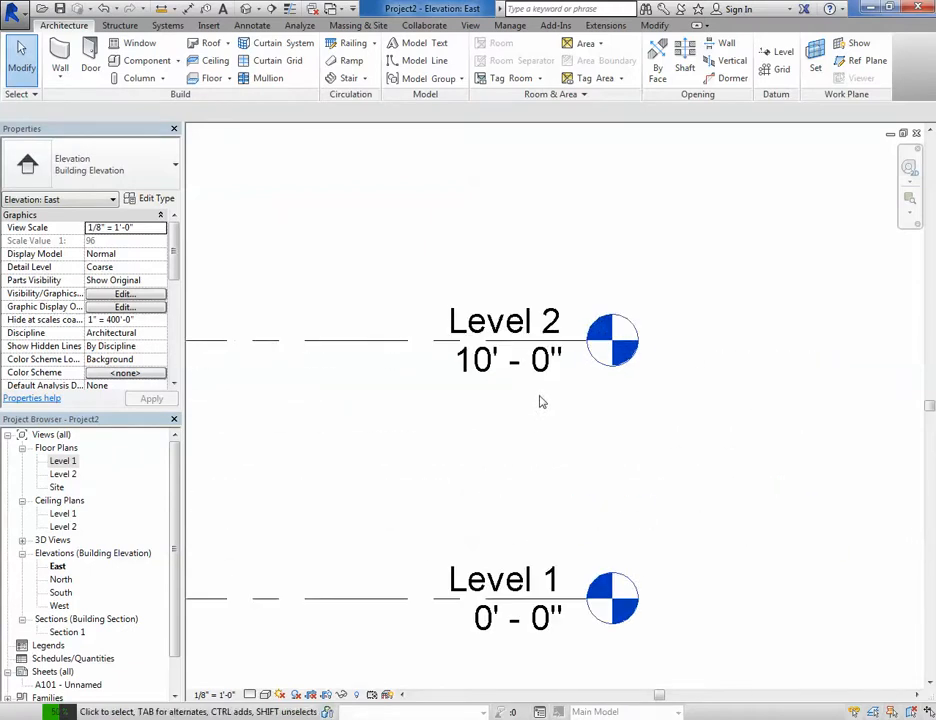
scroll(541, 400, "down", 2)
scroll(505, 436, "down", 2)
middle_click_drag(482, 462, 558, 451)
scroll(574, 429, "up", 2)
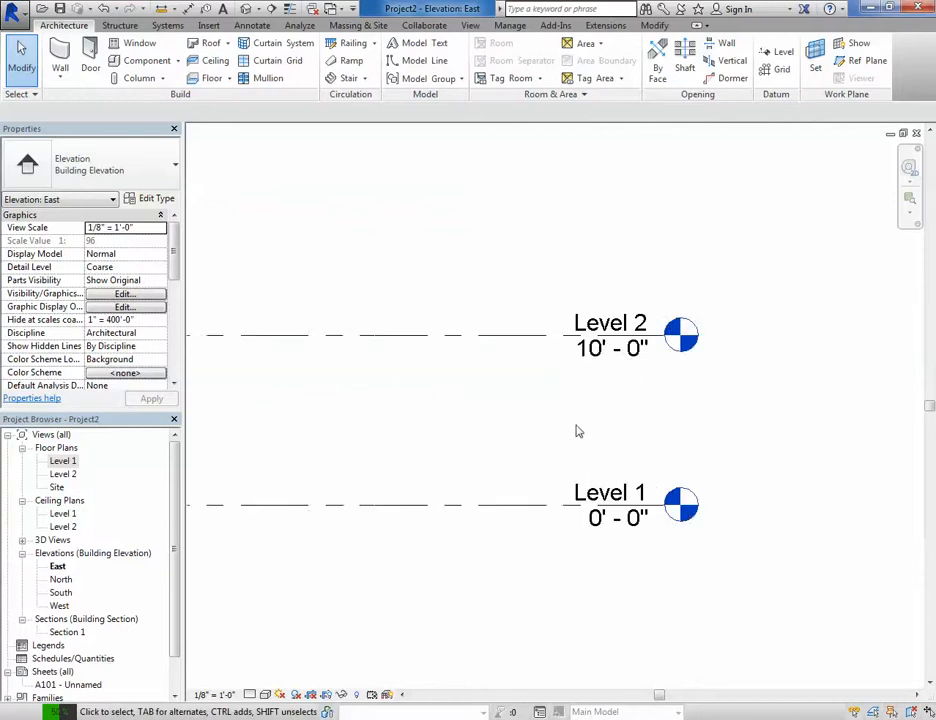
scroll(594, 418, "down", 1)
scroll(548, 440, "down", 3)
middle_click_drag(497, 483, 712, 485)
scroll(701, 489, "down", 1)
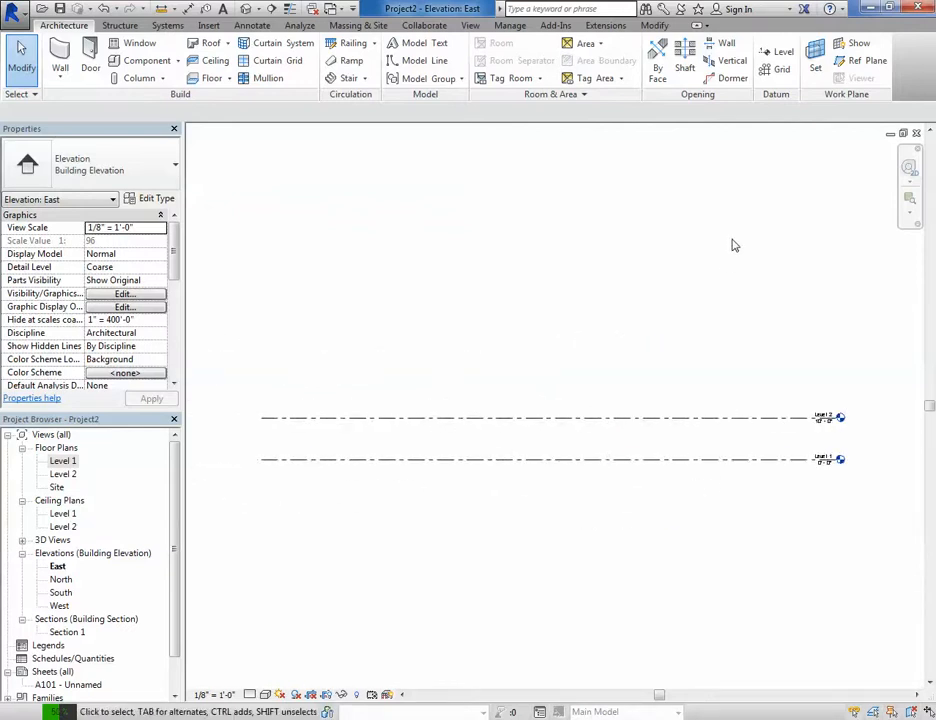
- Draw a new level 13' above Level 2, aligned with both ends of the existing levels
left_click(777, 53)
scroll(260, 391, "up", 3)
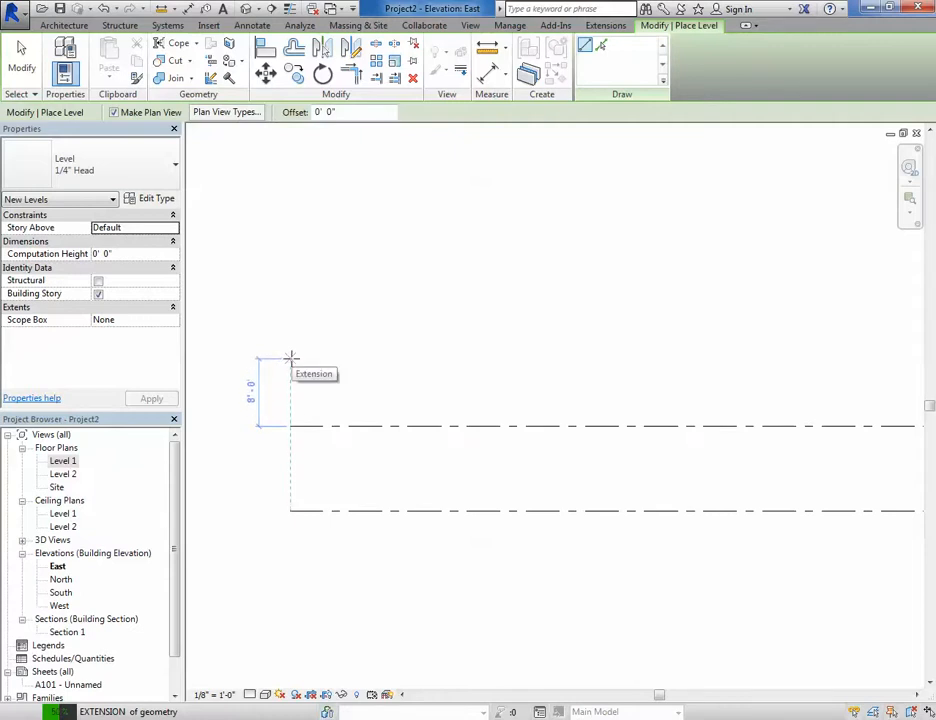
scroll(290, 358, "down", 2)
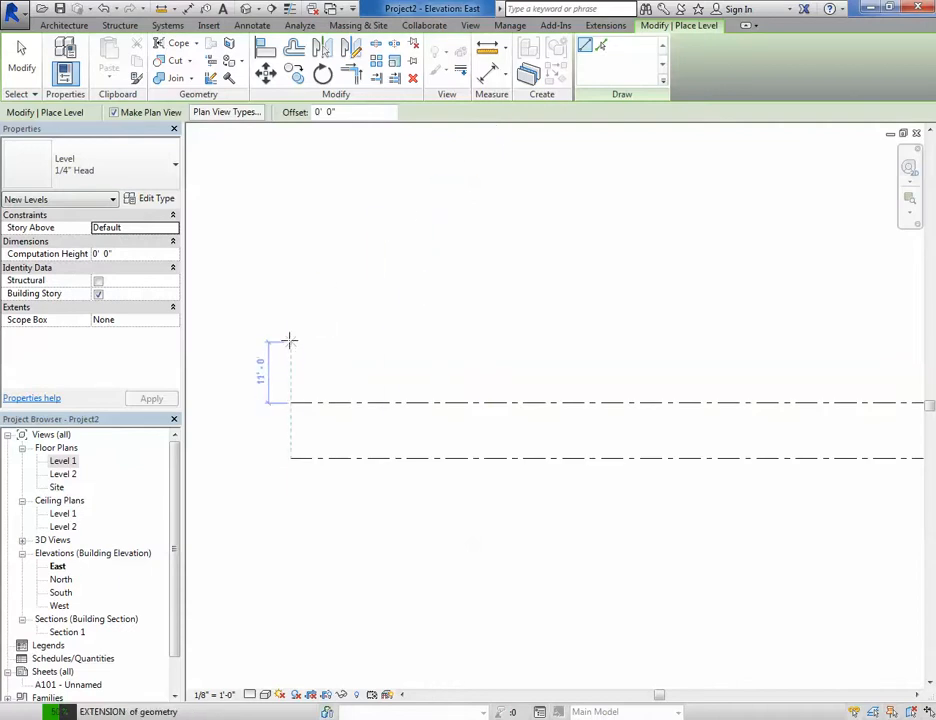
left_click(290, 328)
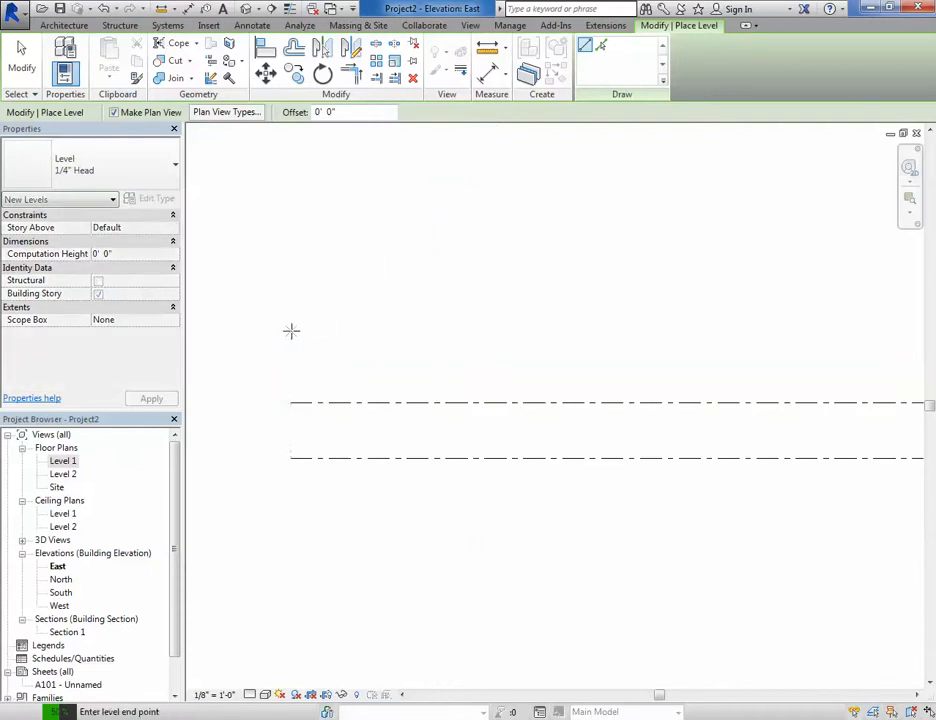
scroll(560, 333, "down", 2)
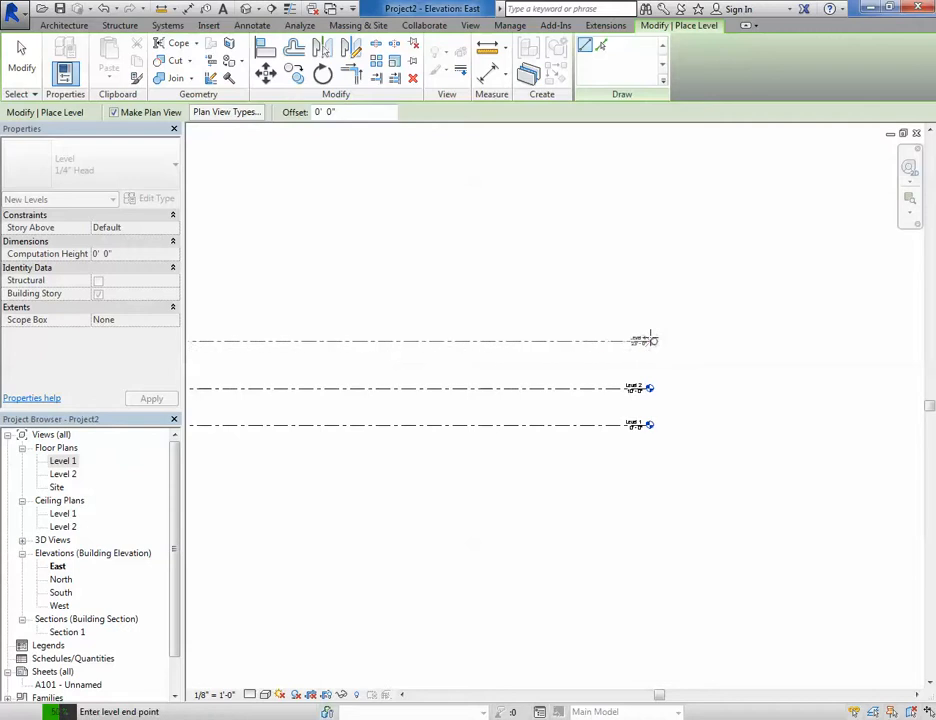
left_click(646, 340)
key("Escape")
key("Escape")
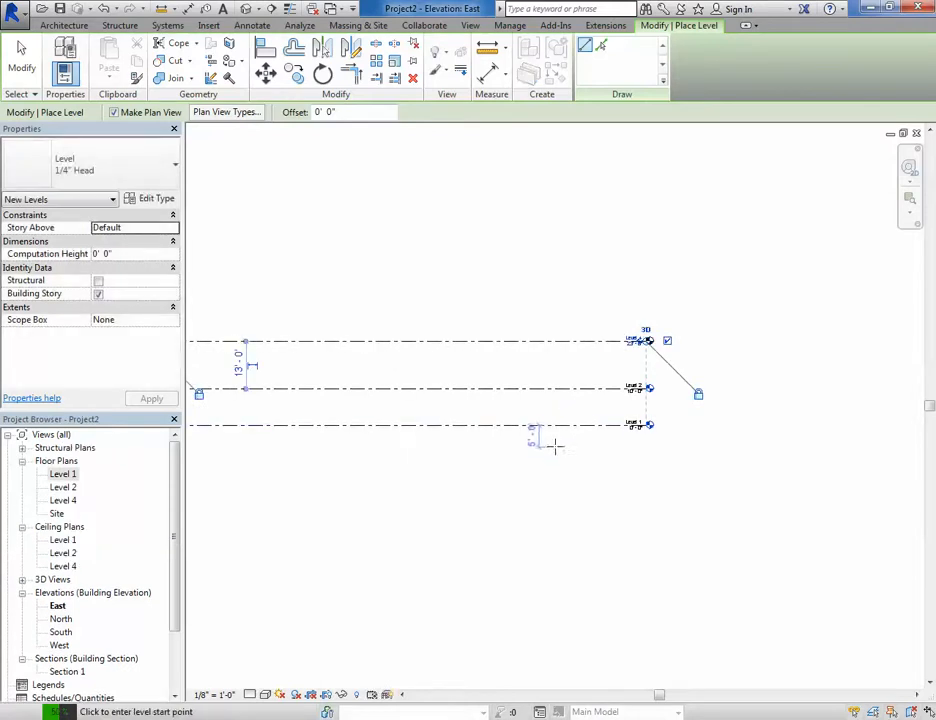
- Rename the Level 4 floor plan view to Level 3, along with its corresponding level and views
scroll(636, 345, "up", 4)
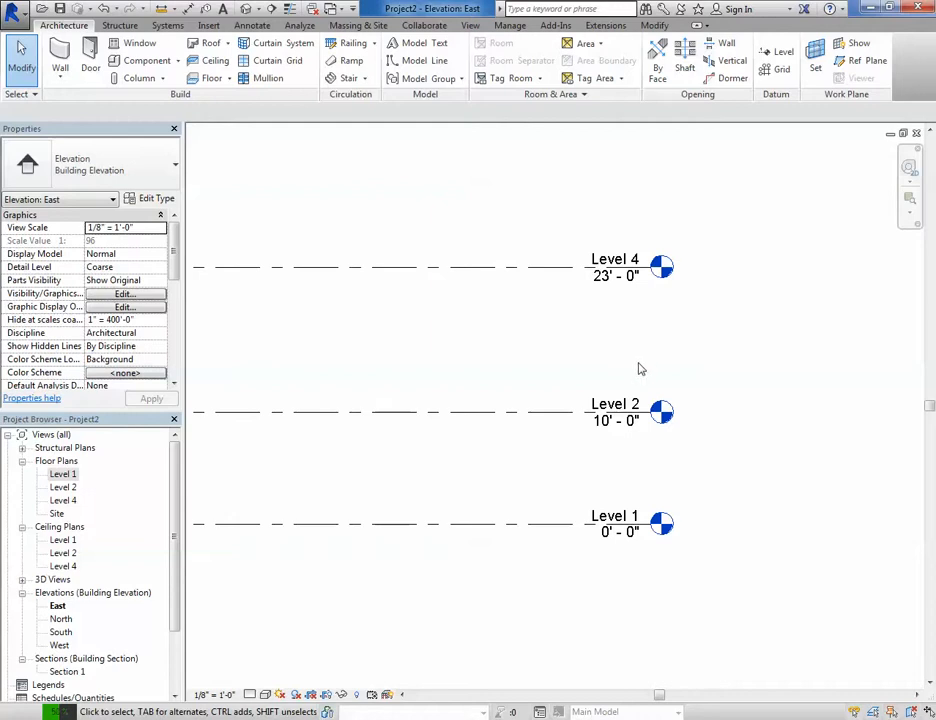
scroll(632, 364, "down", 1)
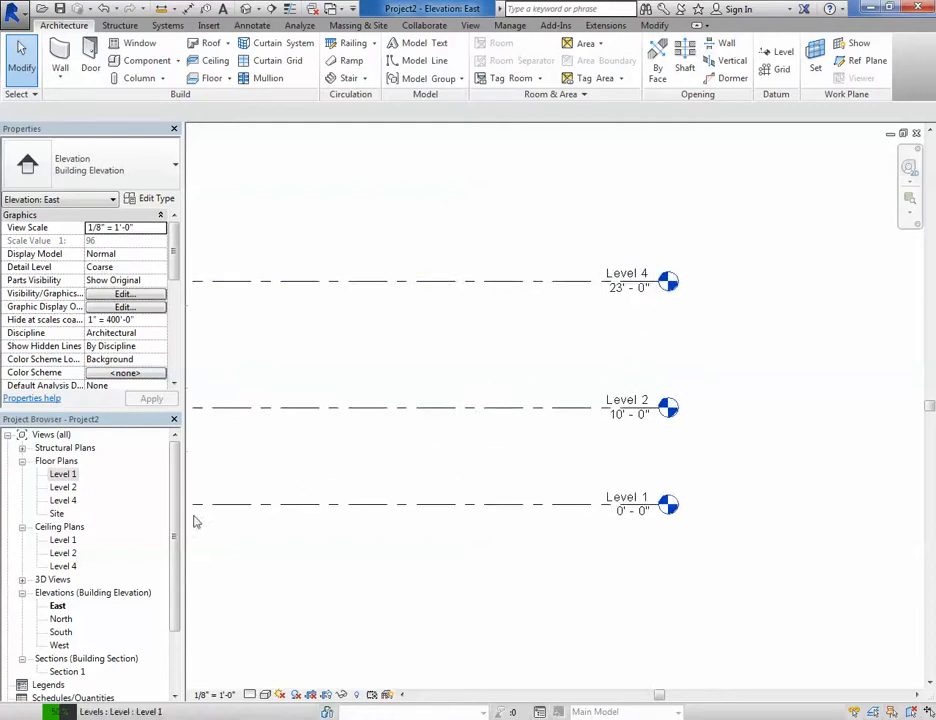
left_click(62, 500)
right_click(62, 500)
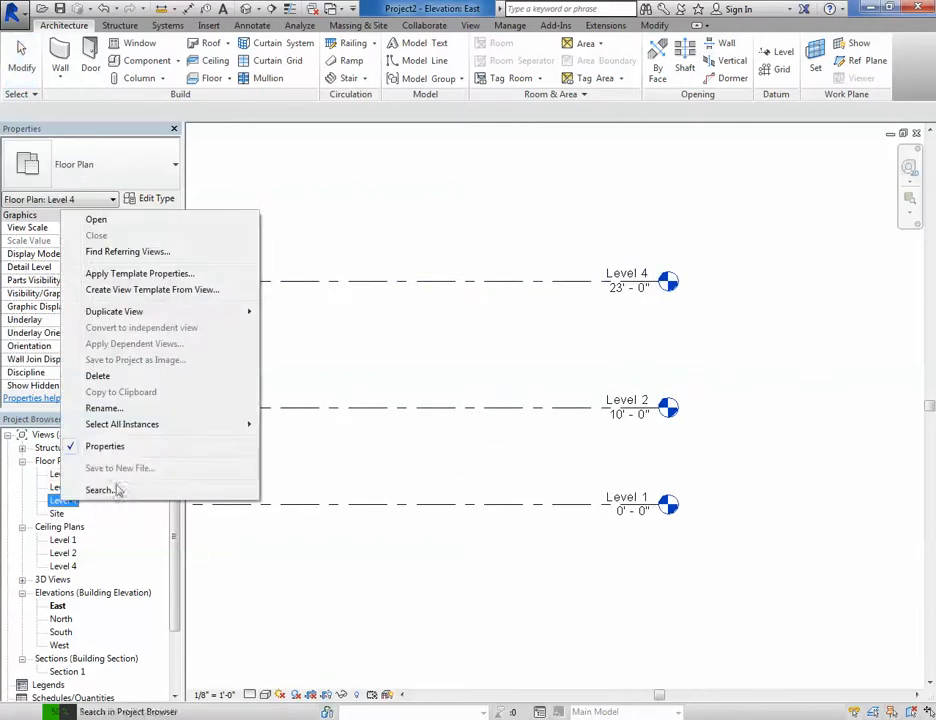
left_click(115, 409)
left_click(482, 352)
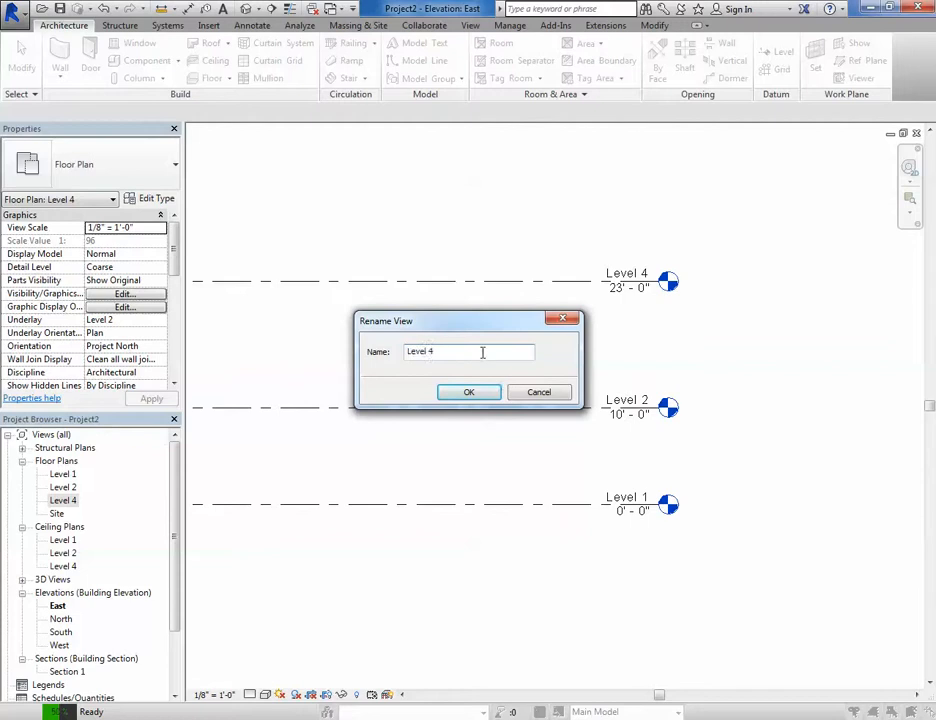
type("3")
left_click(468, 392)
left_click(505, 375)
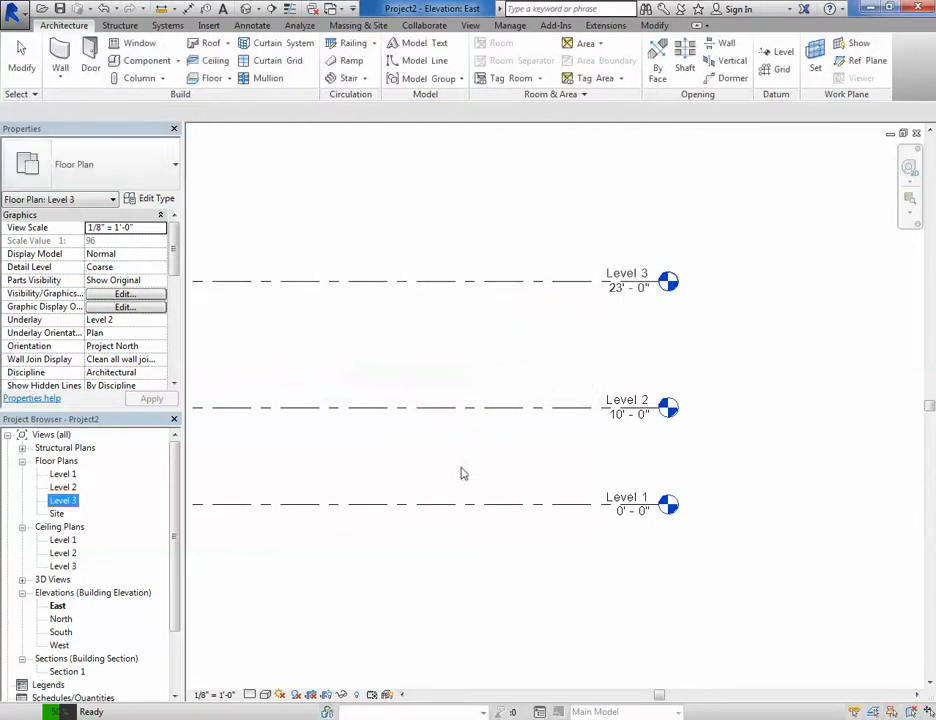
- Set the elevation of Level 2 to 11' in the East elevation
scroll(439, 460, "down", 3)
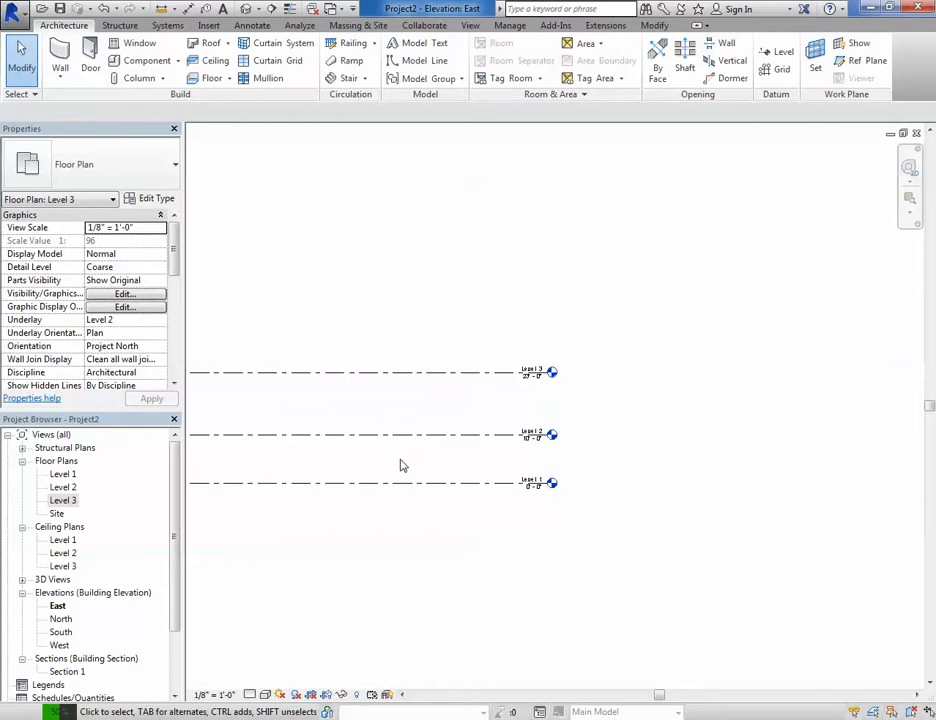
scroll(485, 453, "up", 5)
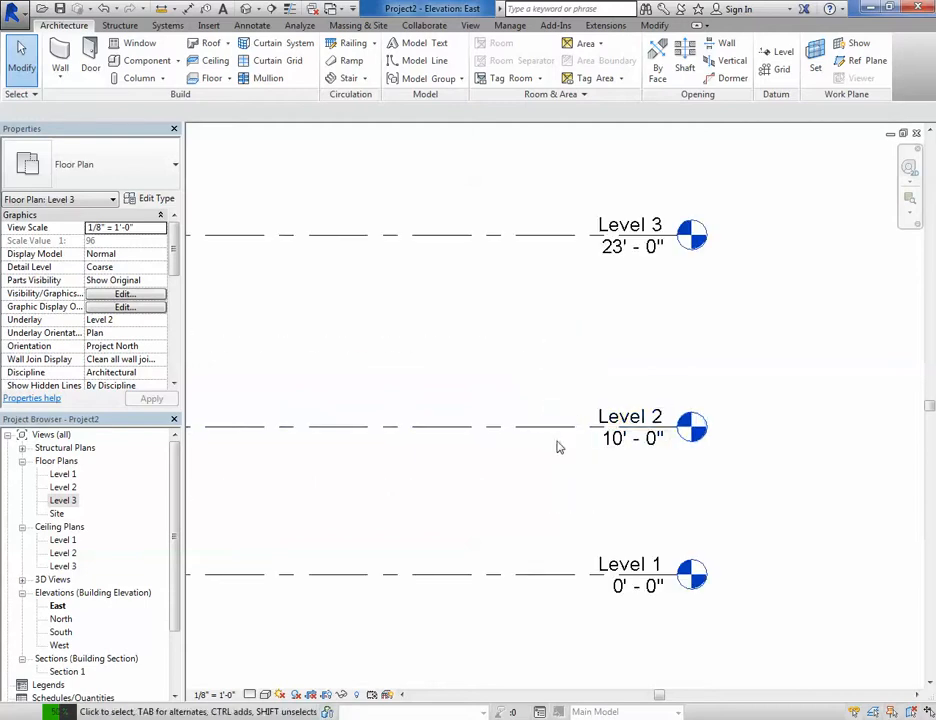
left_click(627, 438)
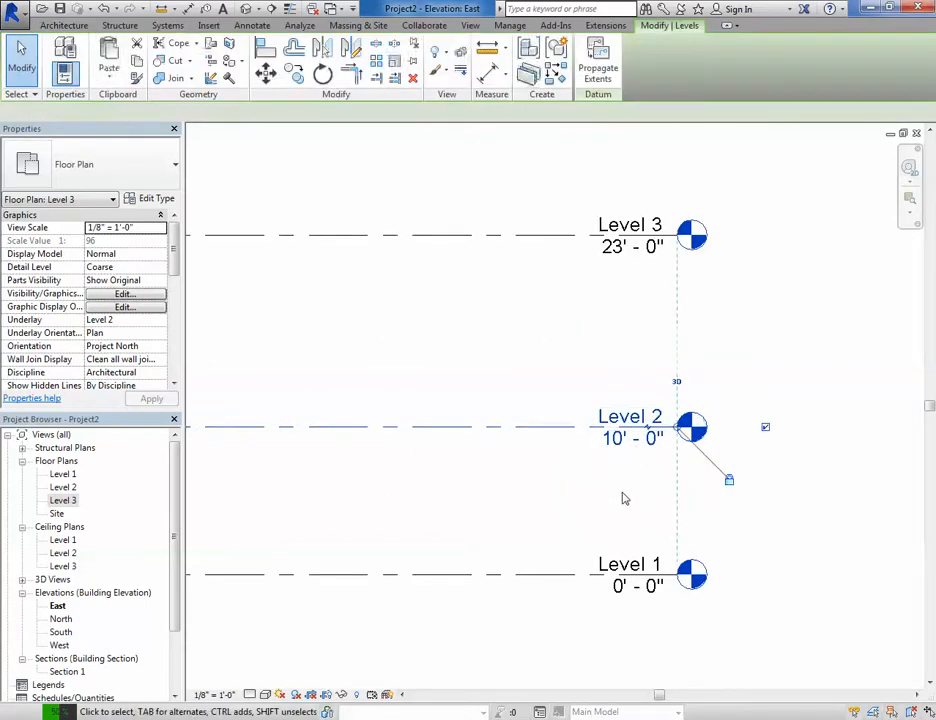
left_click(636, 446)
scroll(640, 450, "up", 2)
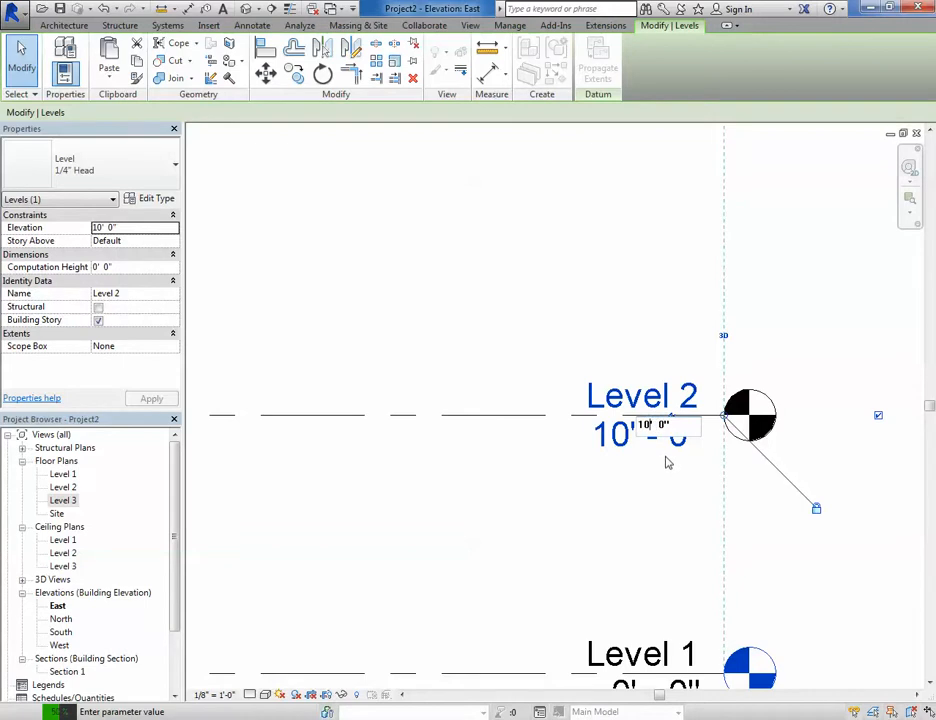
key("BackSpace")
type("1")
left_click(612, 536)
left_click(590, 544)
scroll(592, 538, "down", 2)
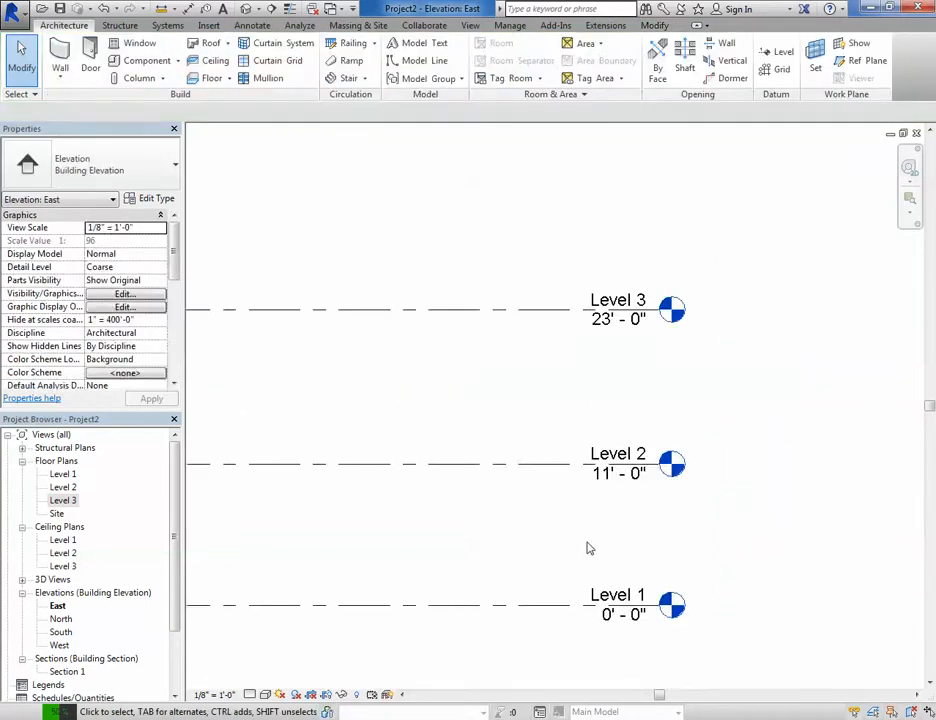
- Move Level 2 up by about 1' 6" to an elevation of 12' 6" with the Move tool
scroll(588, 540, "down", 1)
left_click(501, 487)
scroll(490, 548, "down", 1)
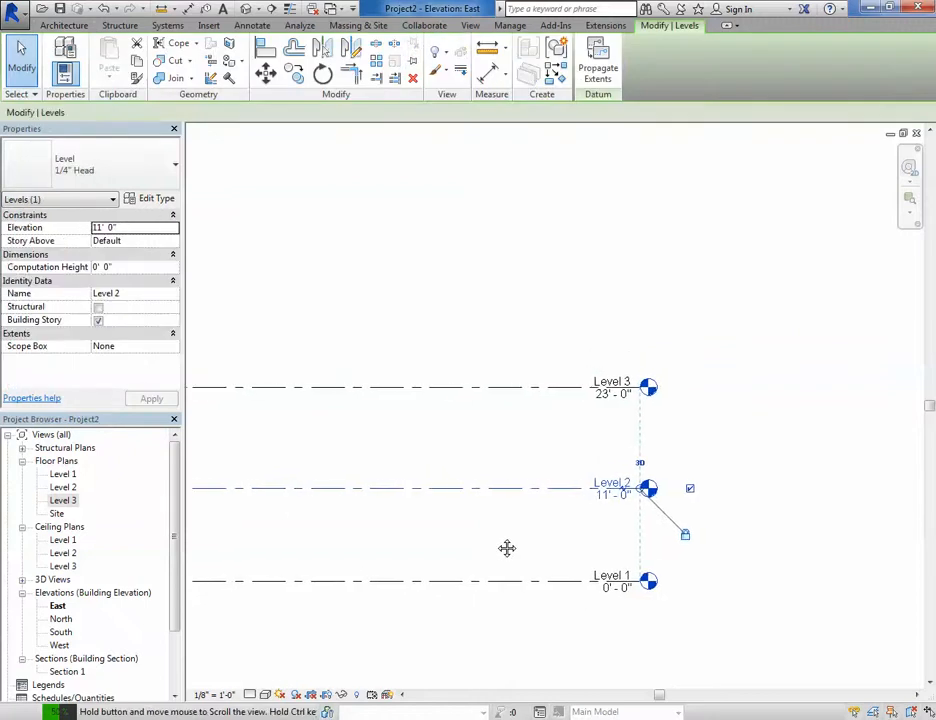
middle_click_drag(506, 549, 515, 544)
left_click(468, 514)
left_click(451, 492)
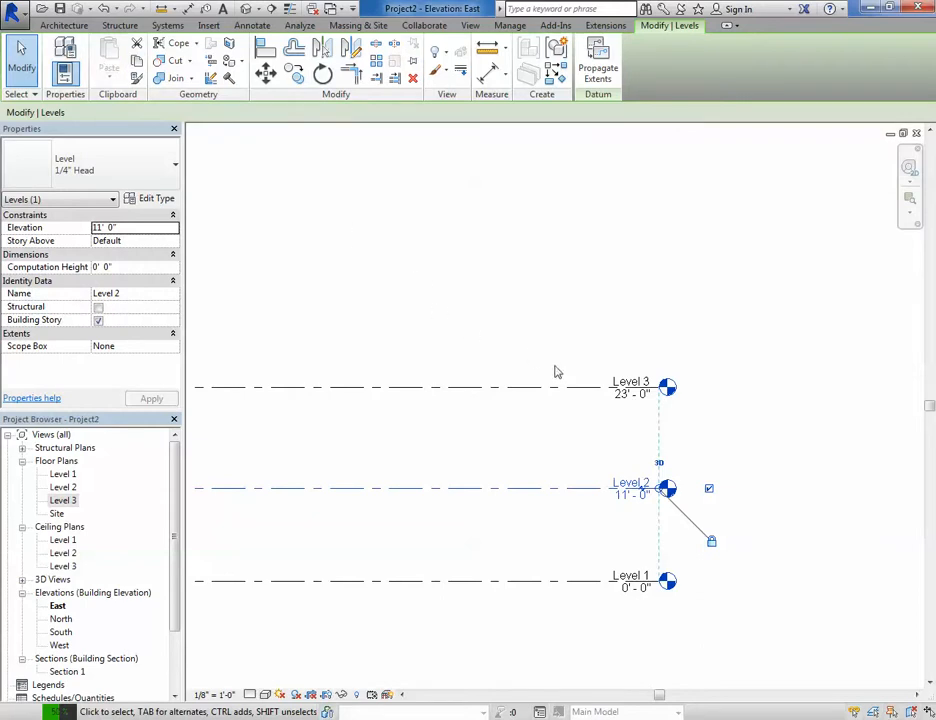
left_click(265, 72)
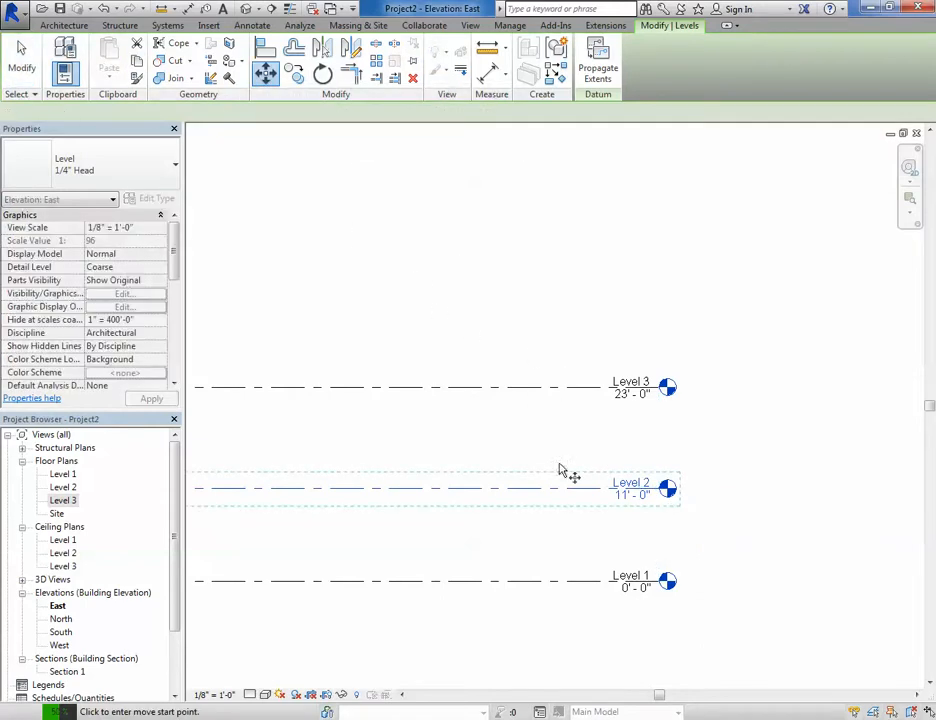
left_click(543, 454)
left_click(545, 441)
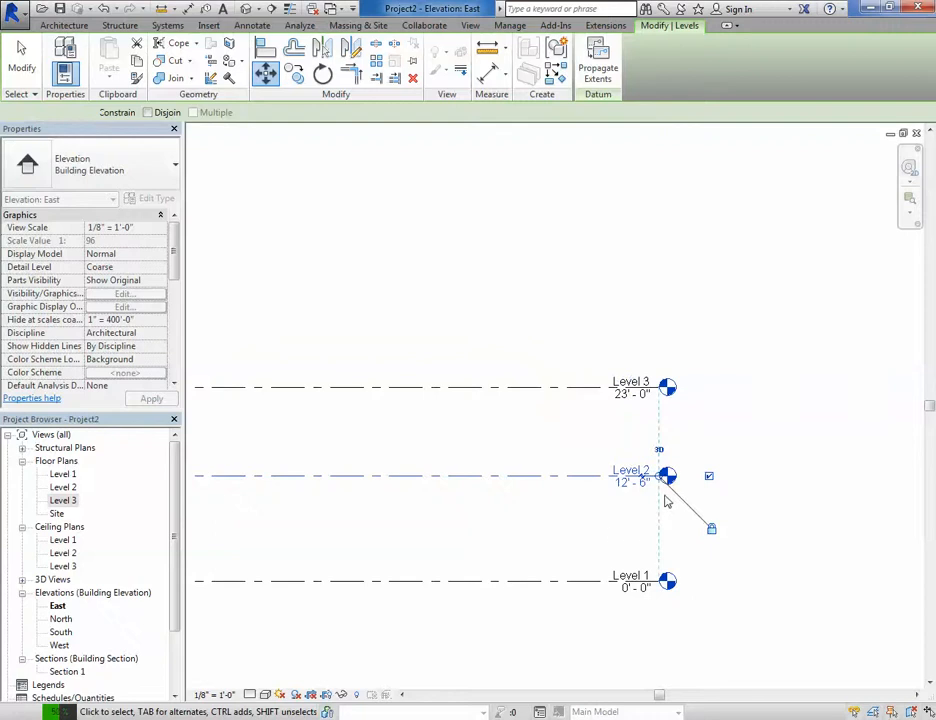
scroll(655, 494, "up", 4)
left_click(565, 535)
scroll(530, 546, "down", 5)
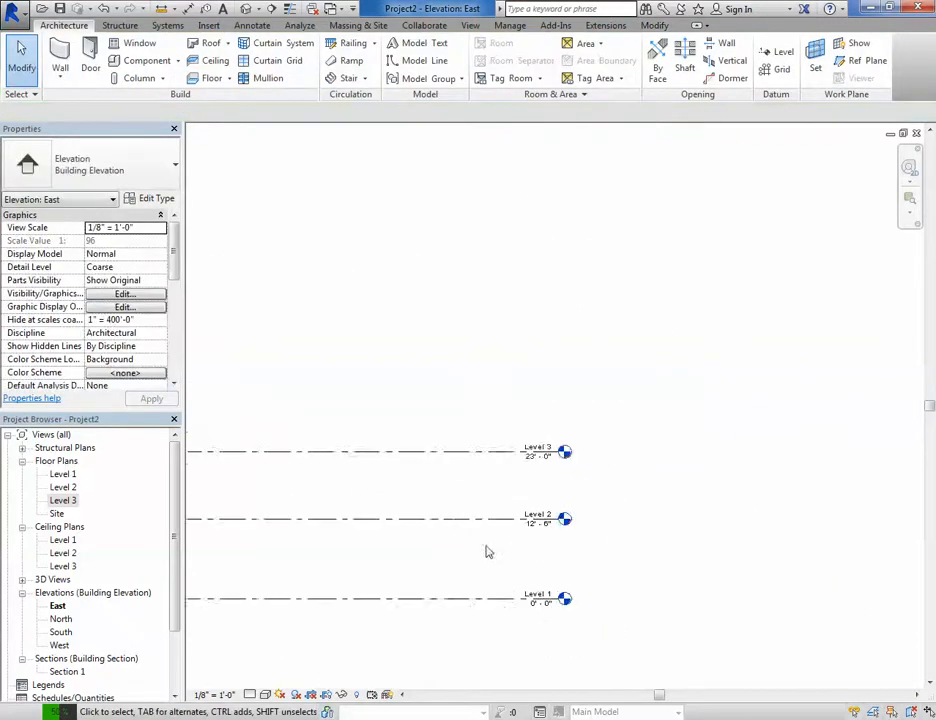
- Move Level 3 up by about 3' to an elevation of 26' with the Move tool
scroll(486, 550, "down", 1)
left_click(366, 462)
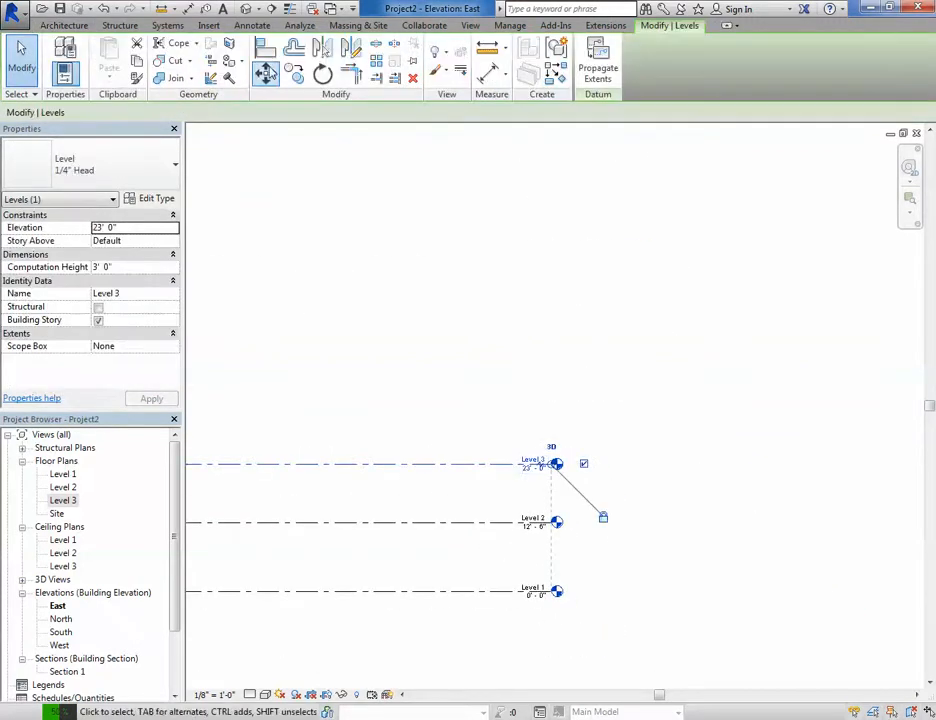
left_click(266, 73)
left_click(328, 414)
left_click(327, 397)
left_click(610, 545)
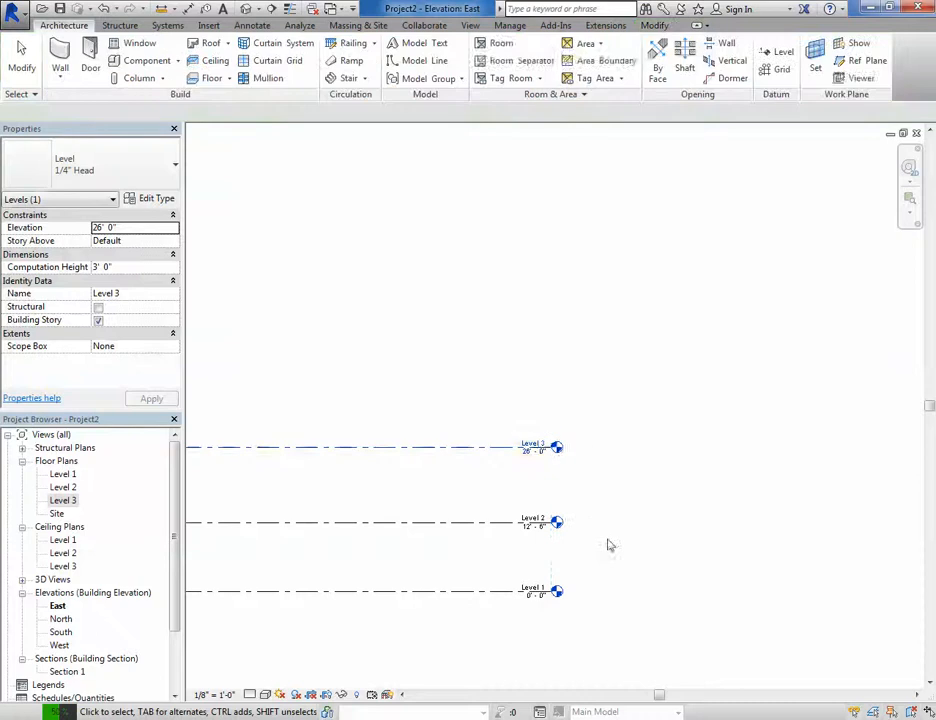
scroll(561, 476, "up", 4)
middle_click_drag(561, 476, 578, 330)
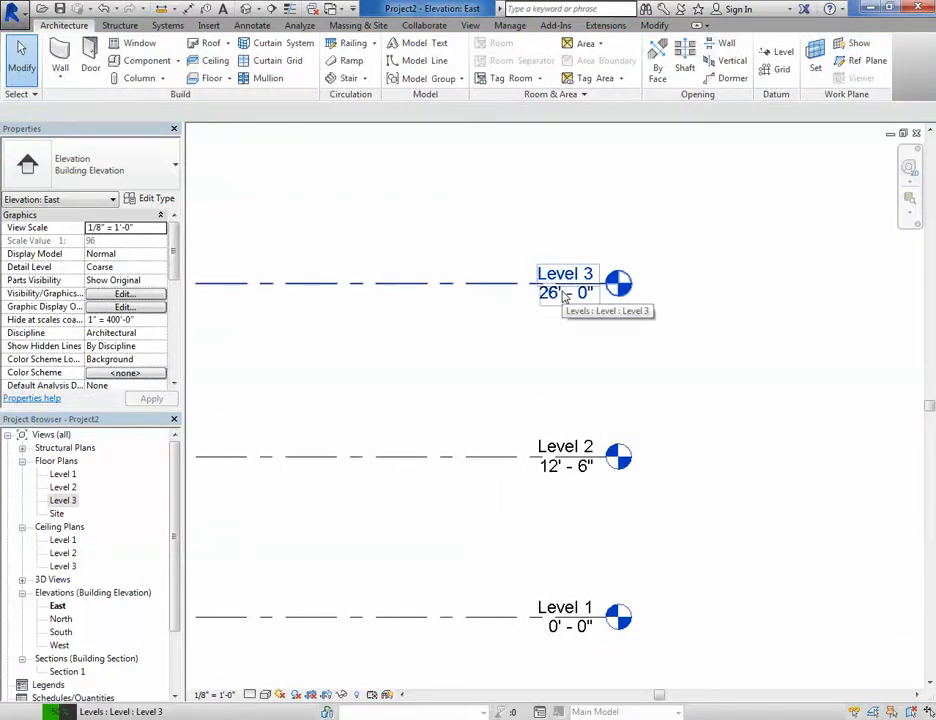
- Copy Level 3 upward by 13' 6", using the spacing between Level 2 and Level 3 as the copy distance
scroll(562, 300, "down", 3)
scroll(537, 368, "down", 2)
middle_click_drag(542, 389, 624, 421)
scroll(600, 424, "down", 2)
middle_click_drag(558, 428, 750, 472)
scroll(745, 467, "down", 1)
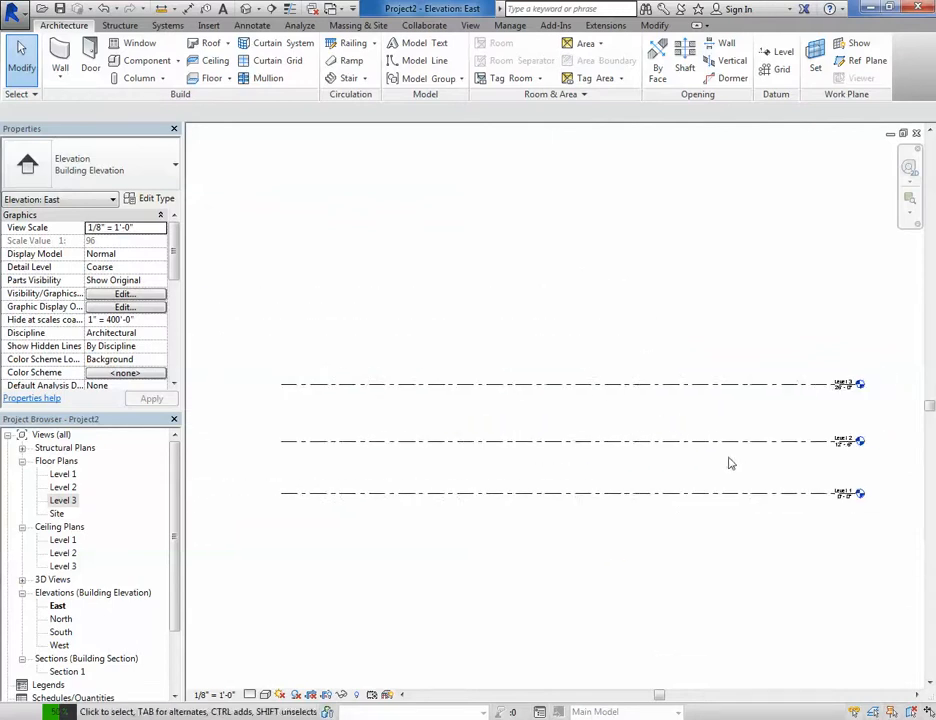
left_click(560, 386)
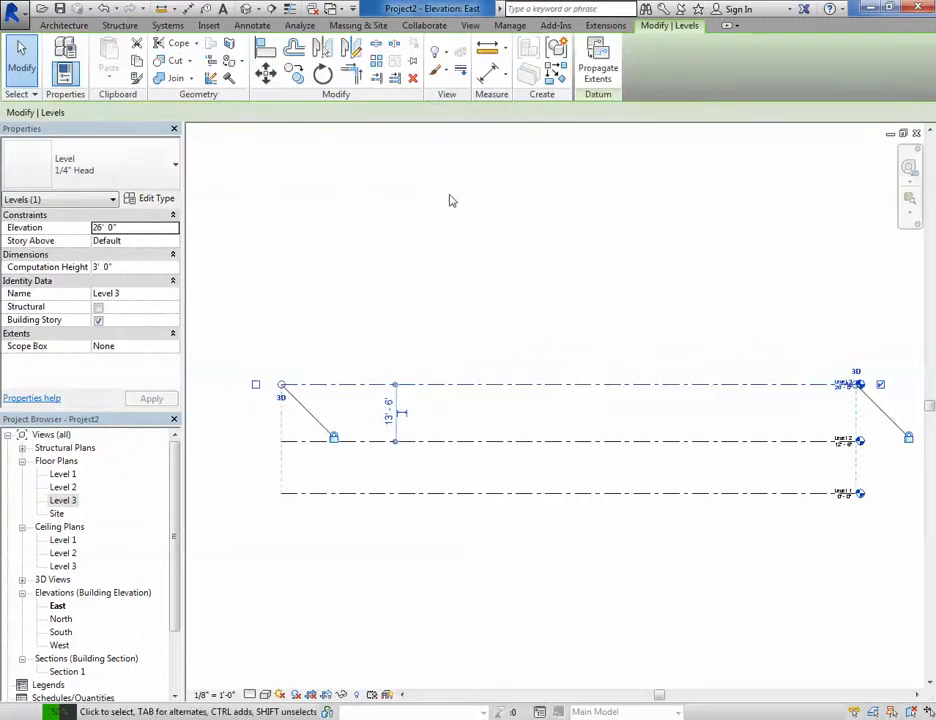
left_click(293, 73)
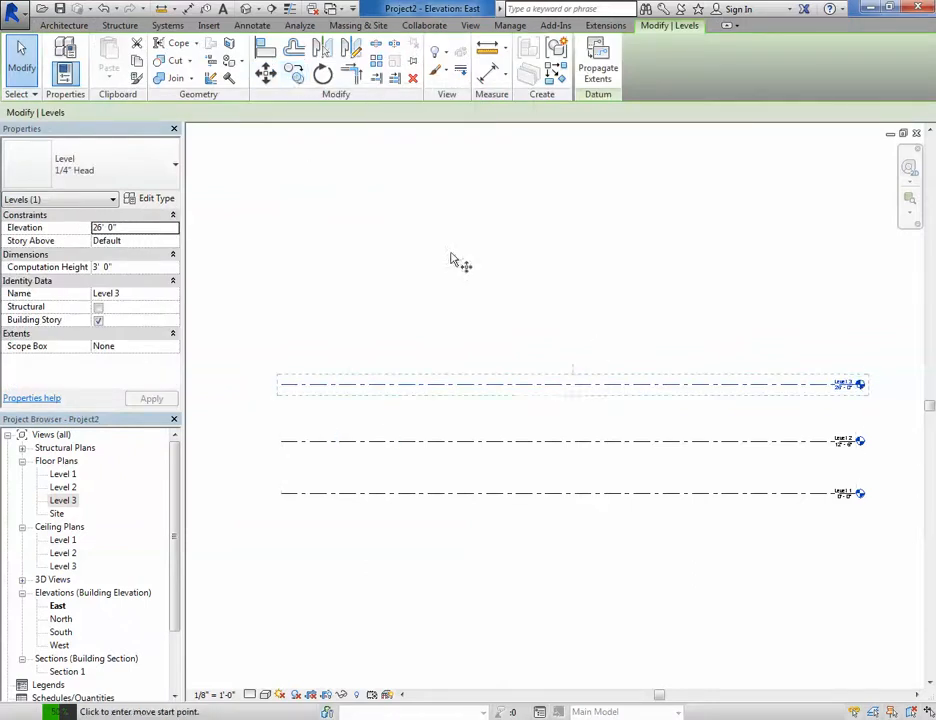
left_click(578, 440)
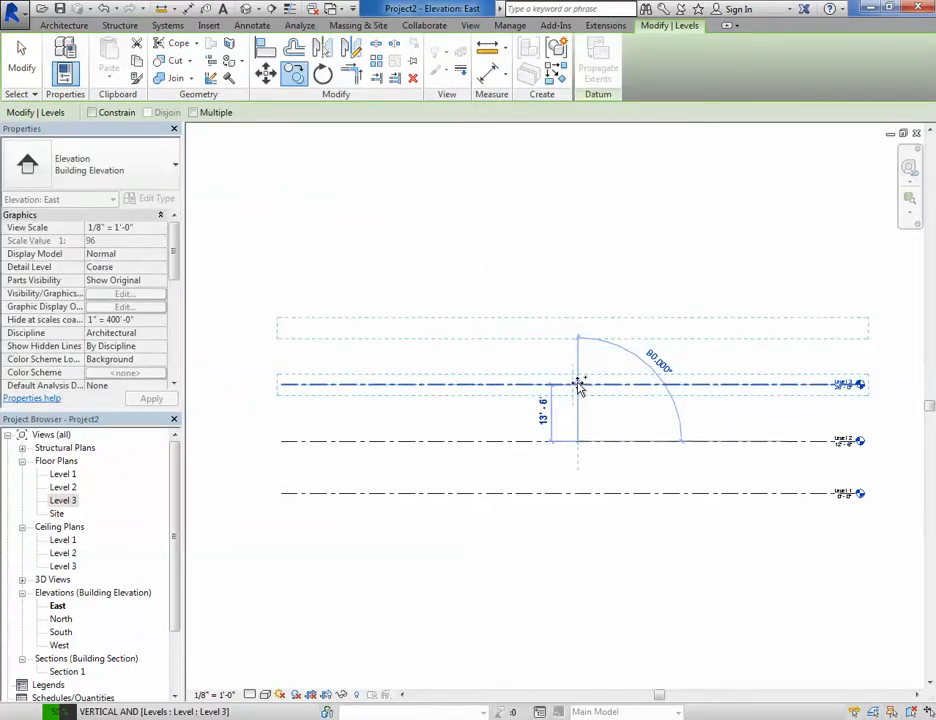
left_click(579, 384)
left_click(636, 288)
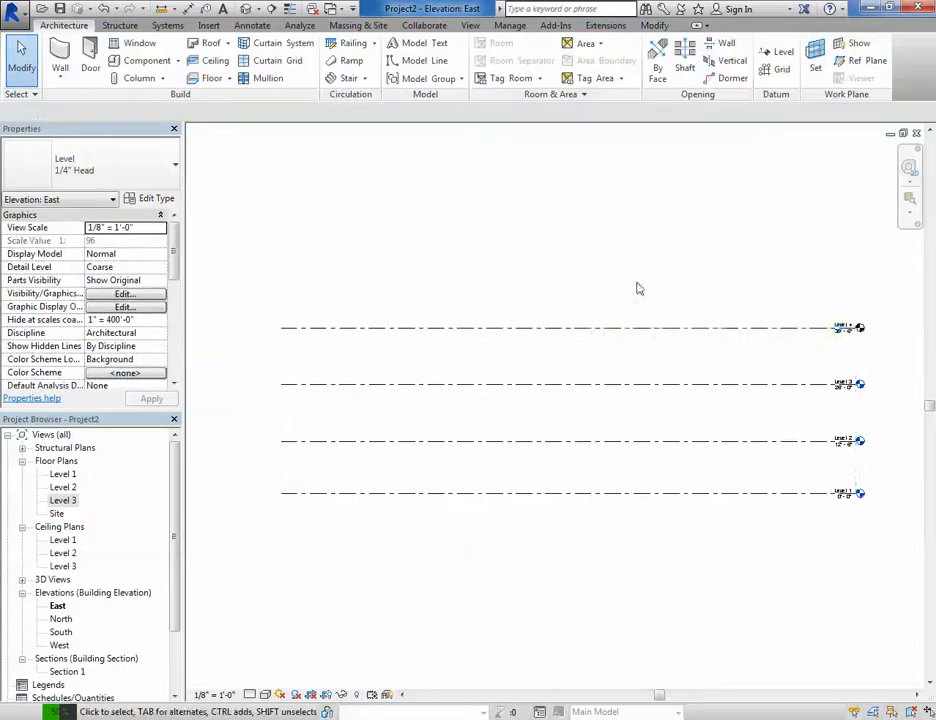
scroll(598, 345, "up", 6)
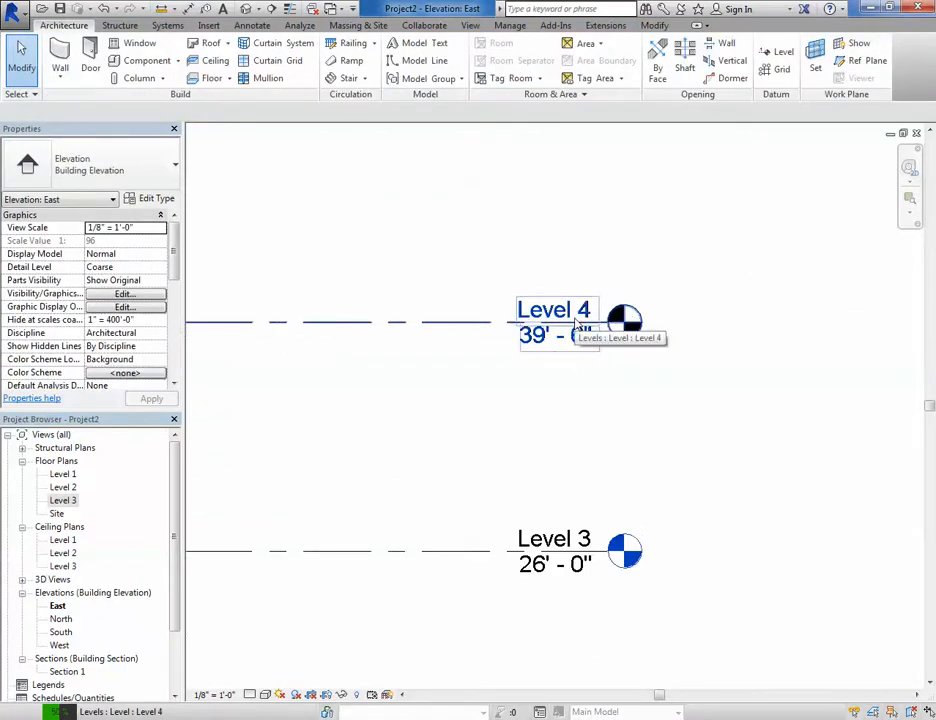
scroll(578, 325, "down", 5)
middle_click_drag(716, 317, 779, 369)
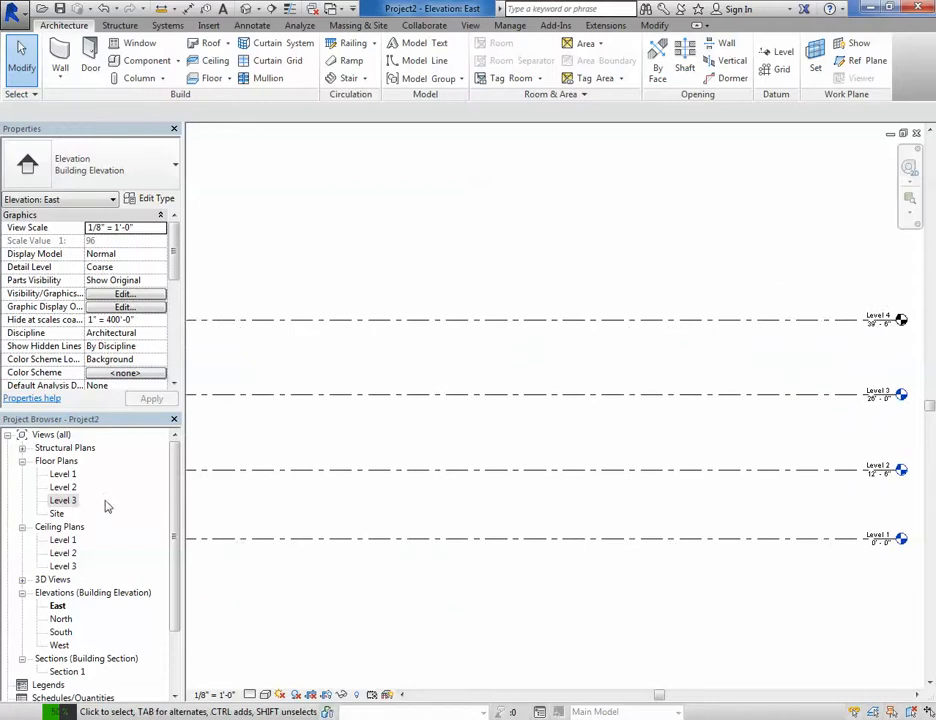
- Create a new floor plan view for Level 4, without duplicating existing views
left_click(63, 500)
left_click(470, 25)
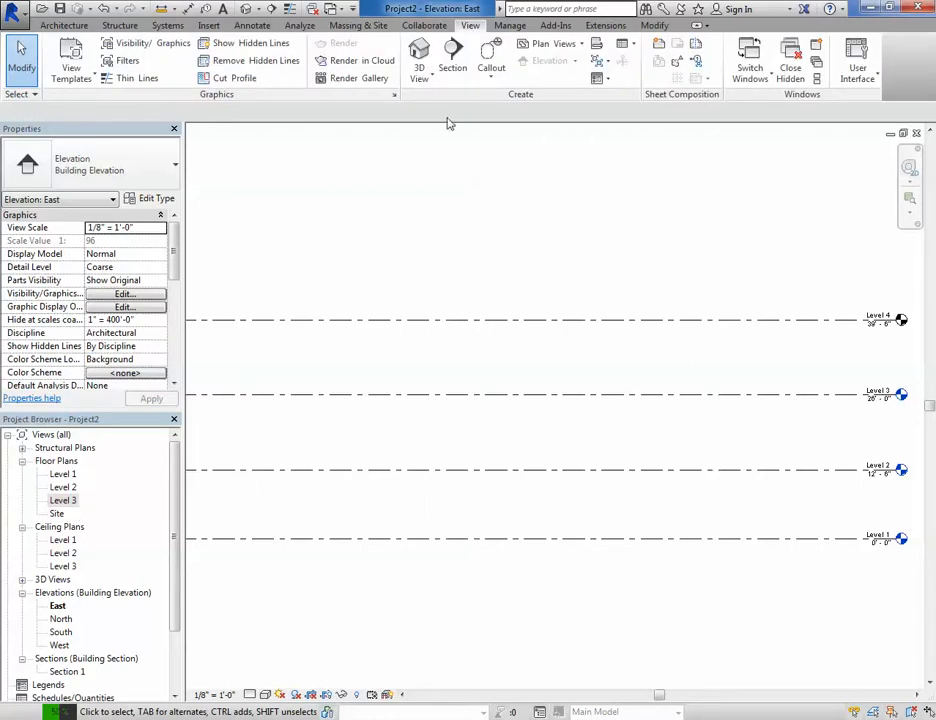
left_click(576, 46)
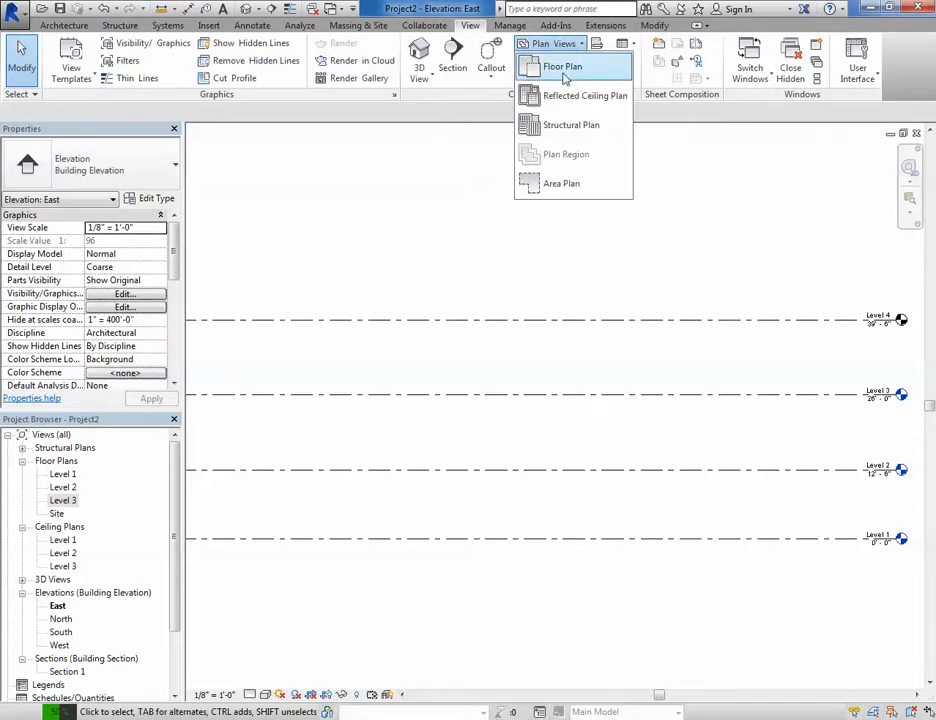
left_click(560, 66)
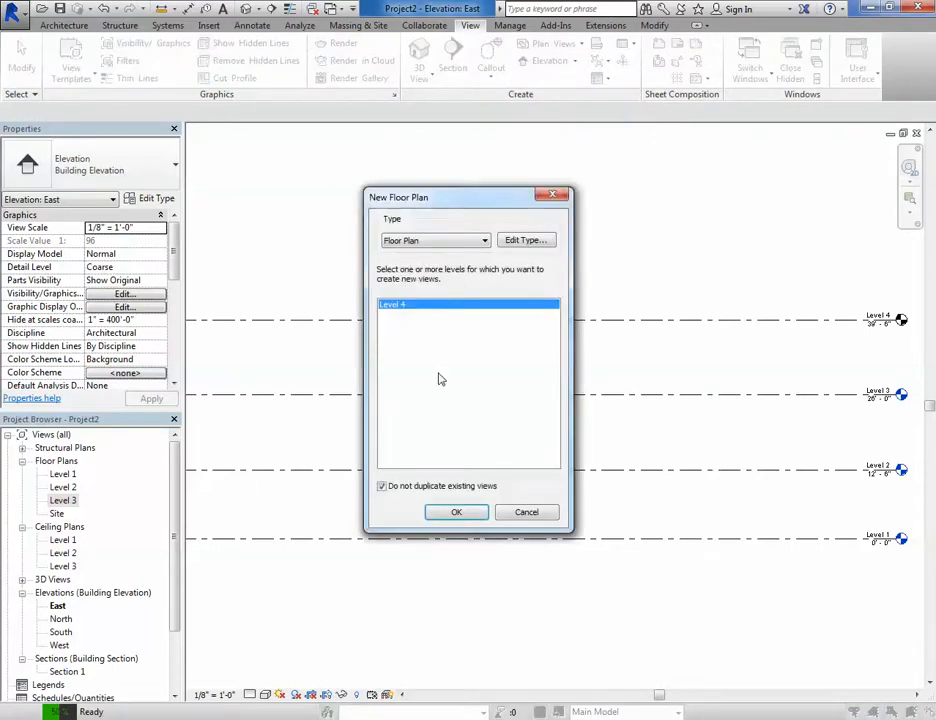
left_click(455, 512)
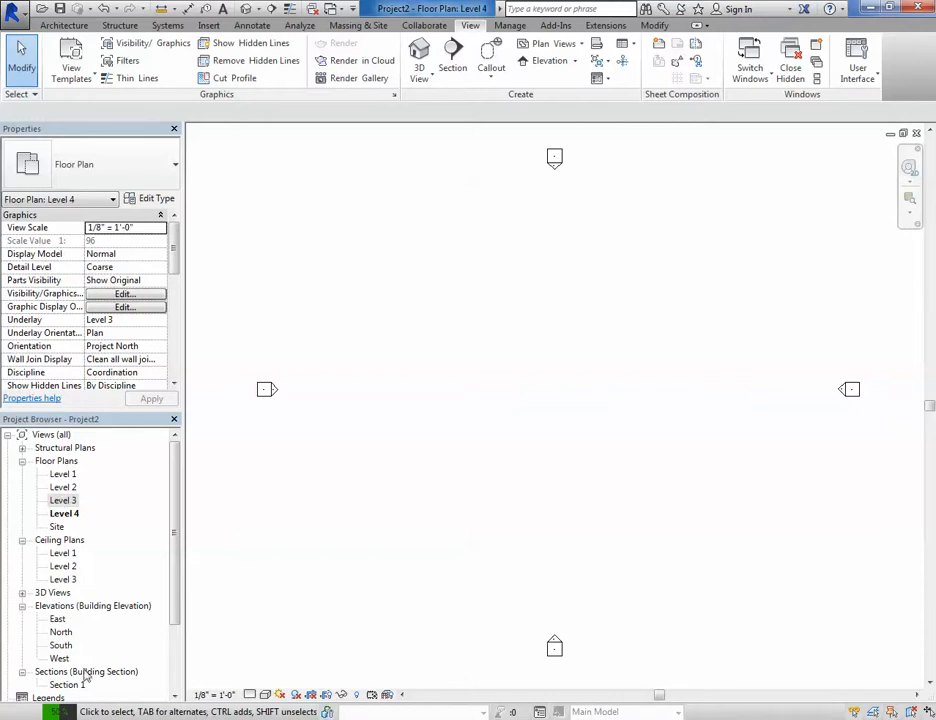
- Return to the East building elevation and review the complete set of levels
double_click(58, 620)
scroll(462, 506, "down", 3)
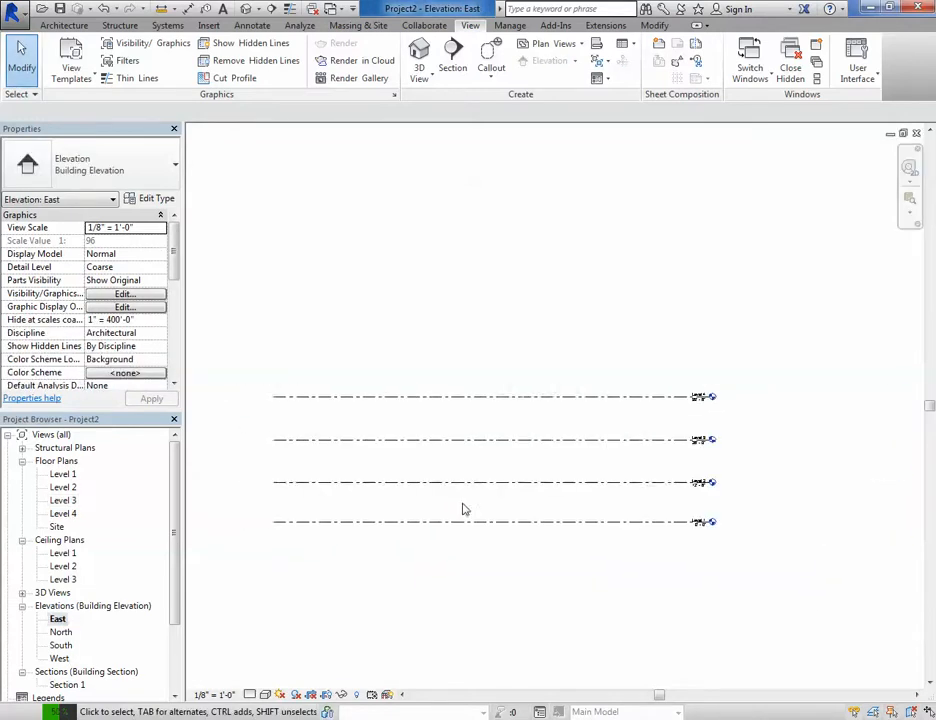
middle_click_drag(532, 291, 542, 291)
left_click(63, 25)
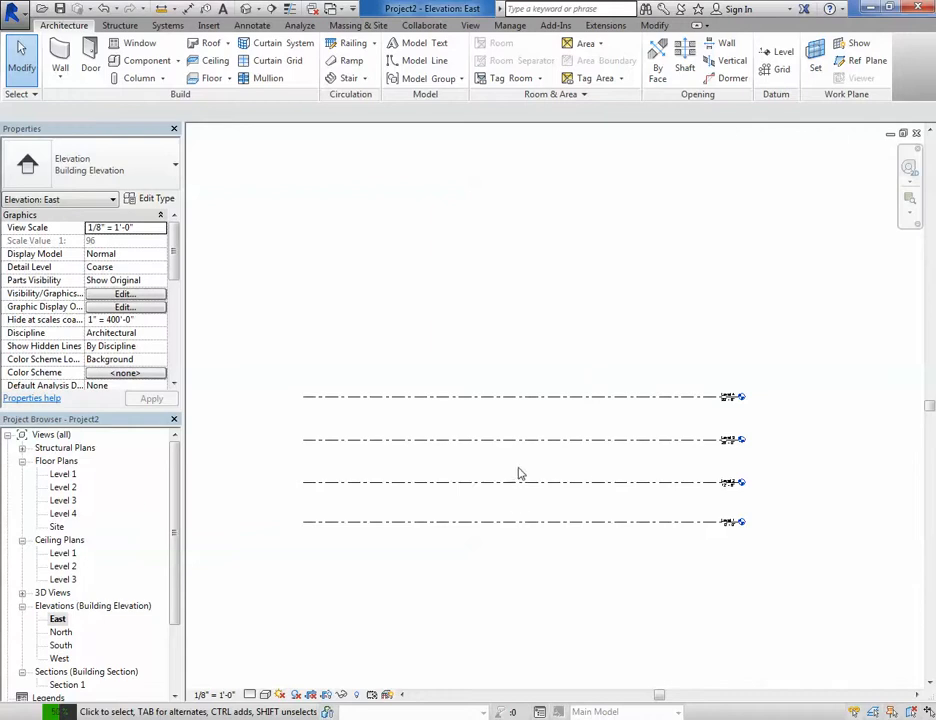
scroll(482, 408, "up", 3)
scroll(604, 292, "down", 2)
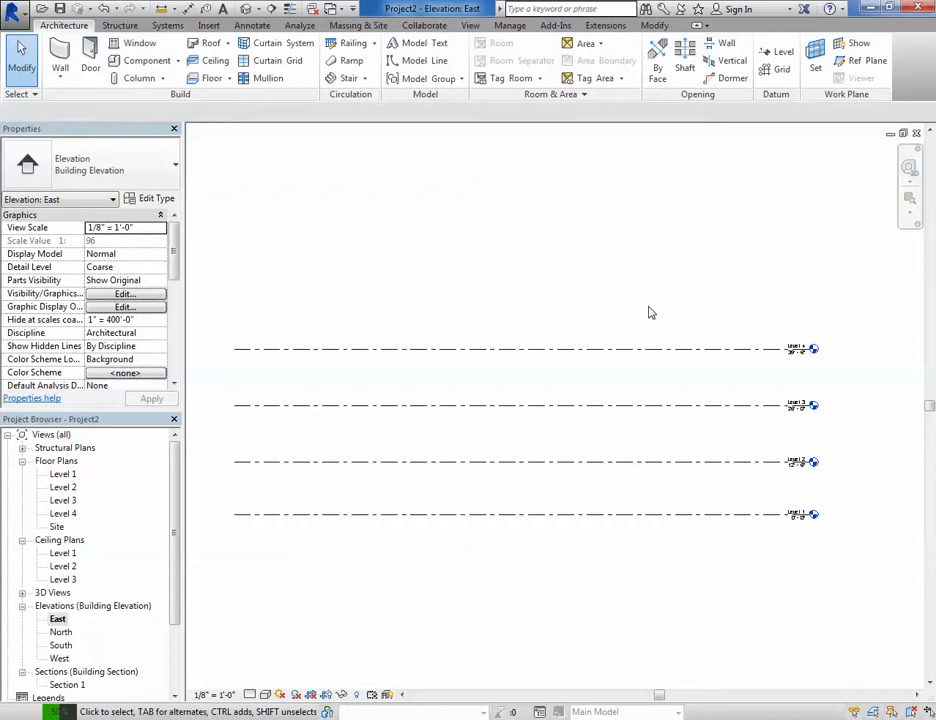
- Open the Level 1 floor plan and set its view scale to 1/8" = 1'-0"
double_click(63, 474)
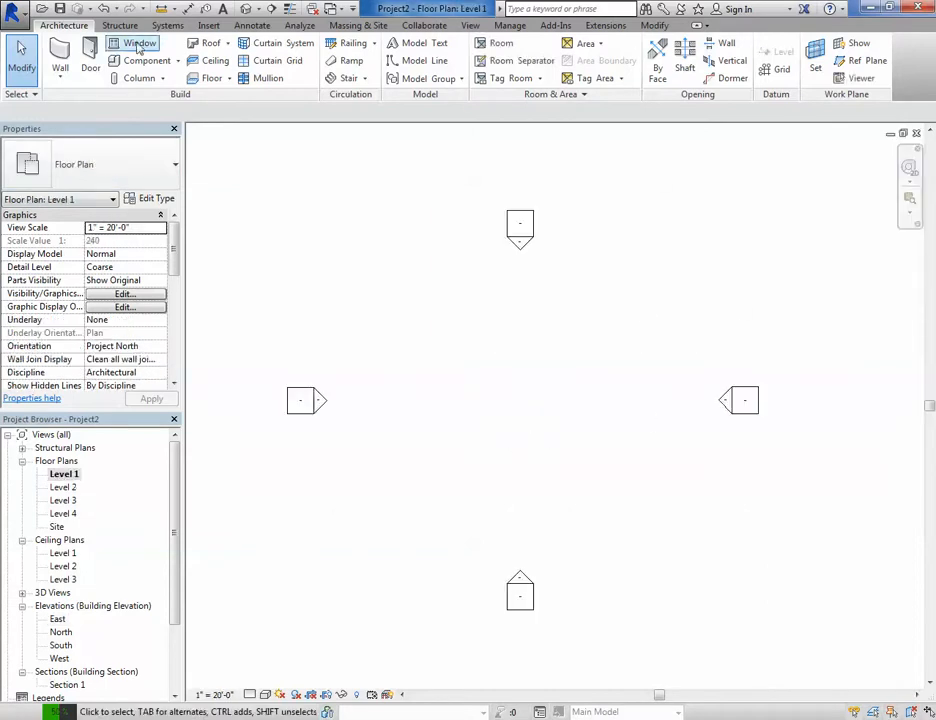
left_click(214, 693)
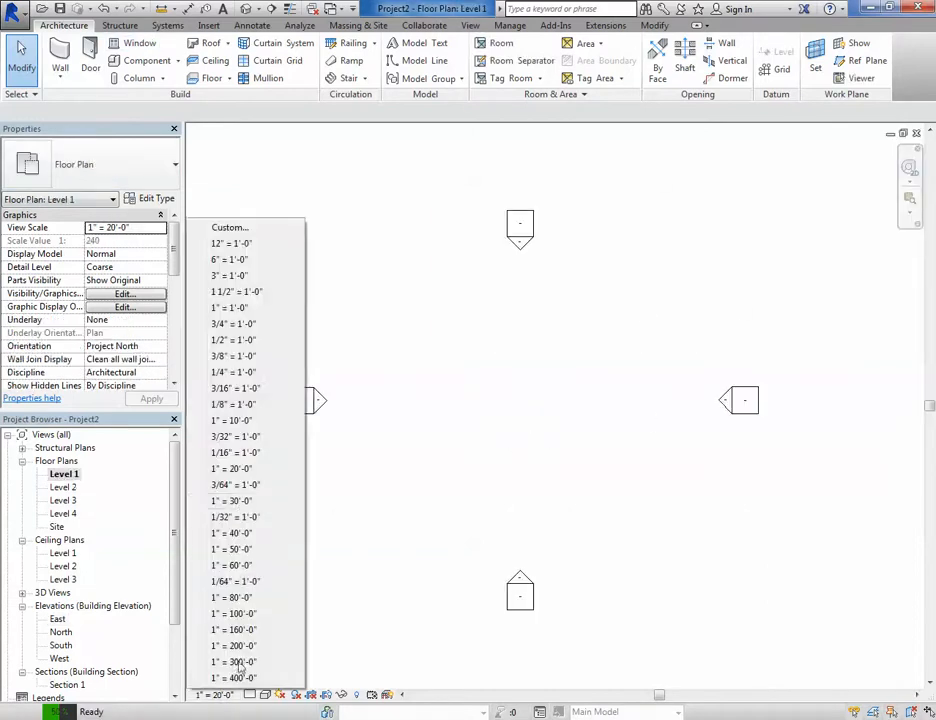
left_click(245, 412)
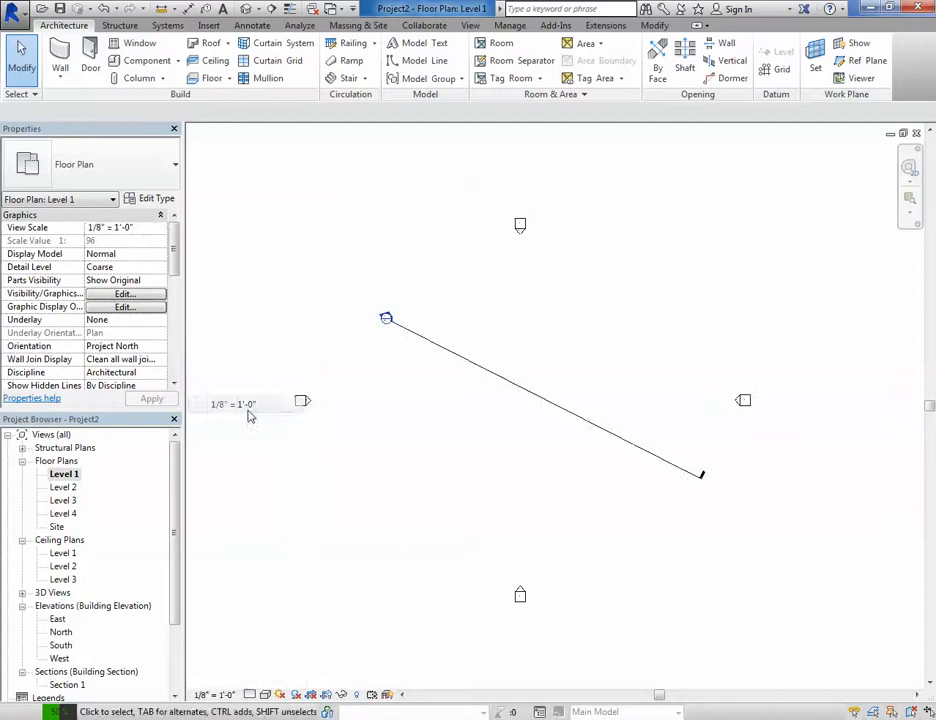
- Delete the diagonal building section line from the Level 1 floor plan, along with its section view
left_click(508, 382)
key("Delete")
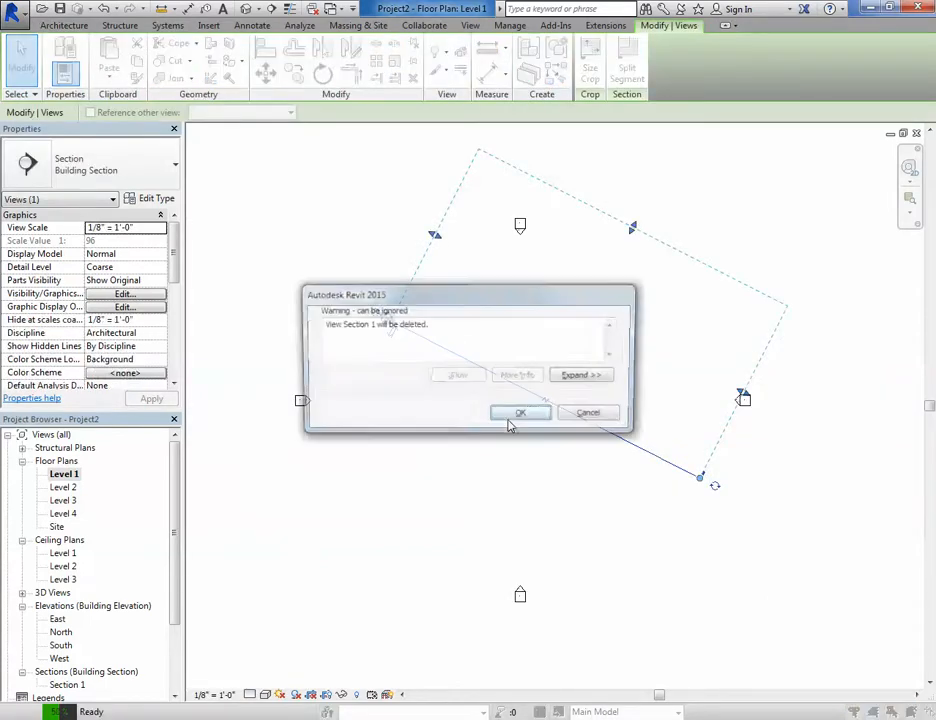
left_click(506, 412)
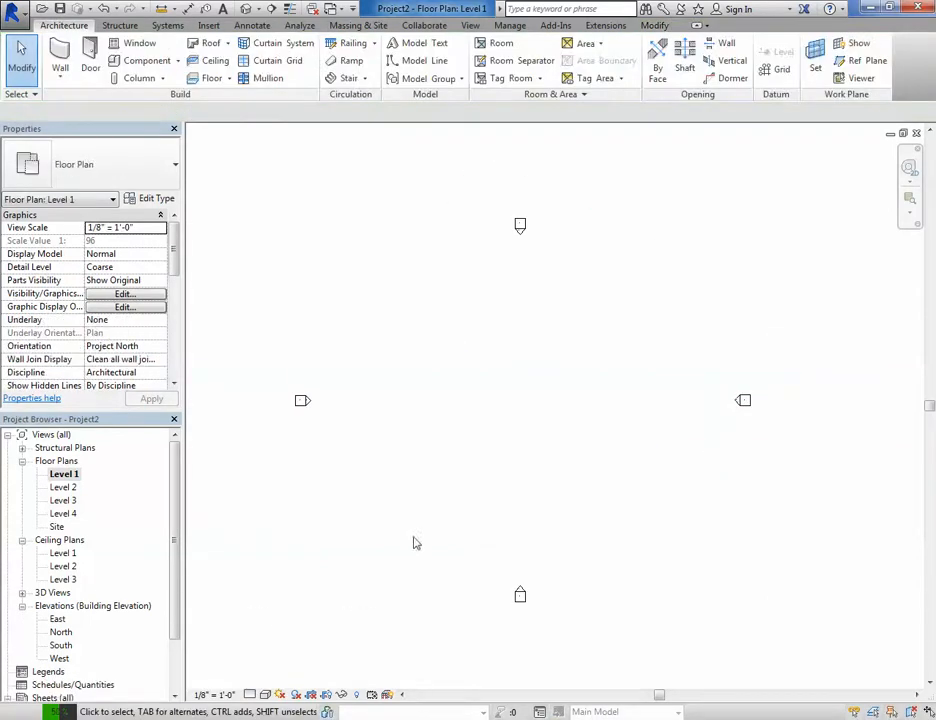
- Draw three angled trial grid lines between the elevation markers, with the second and third running across each other
middle_click_drag(498, 464, 501, 471)
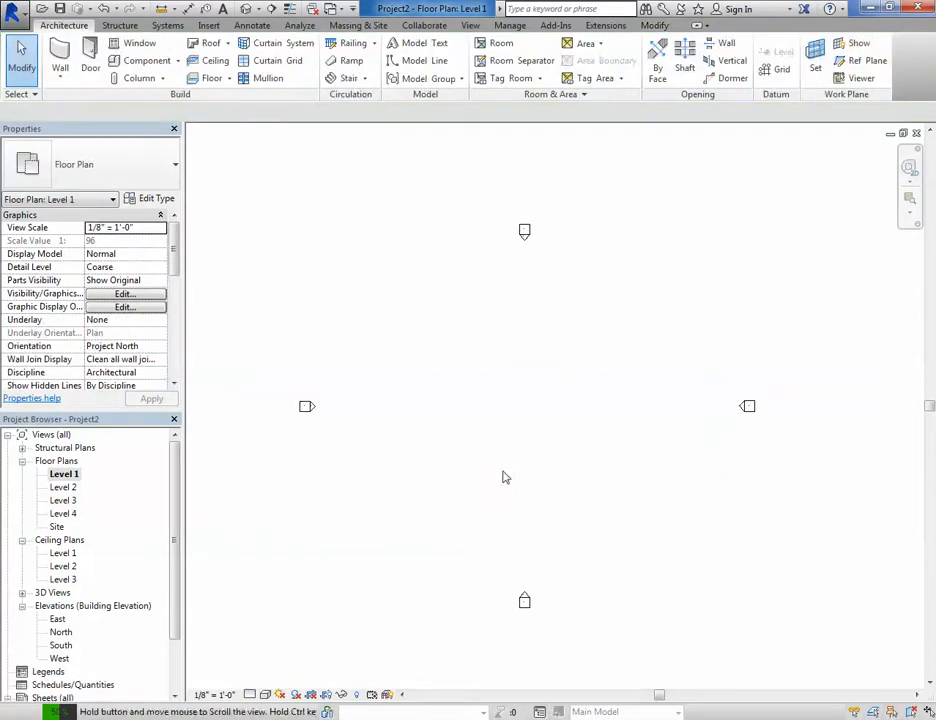
left_click(776, 66)
left_click(421, 491)
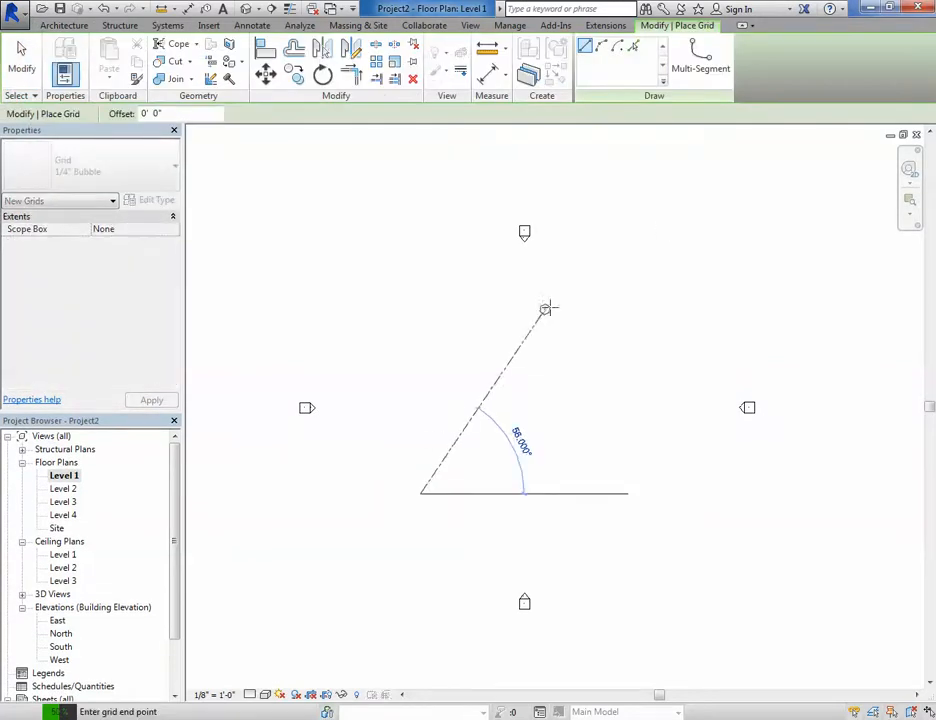
left_click(570, 287)
left_click(590, 458)
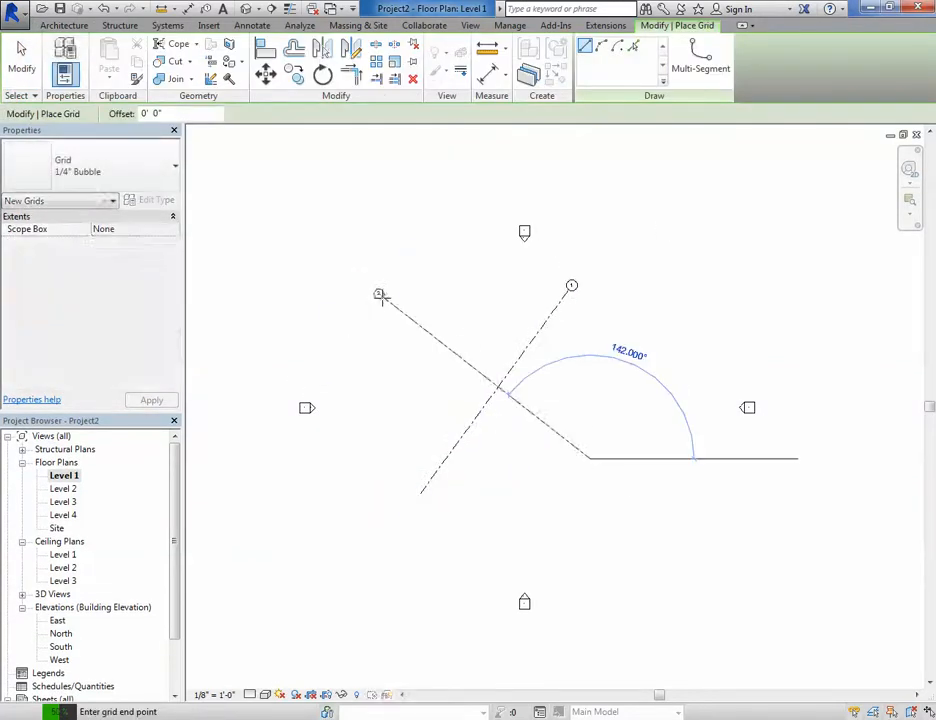
left_click(379, 294)
left_click(621, 352)
key("Escape")
key("Escape")
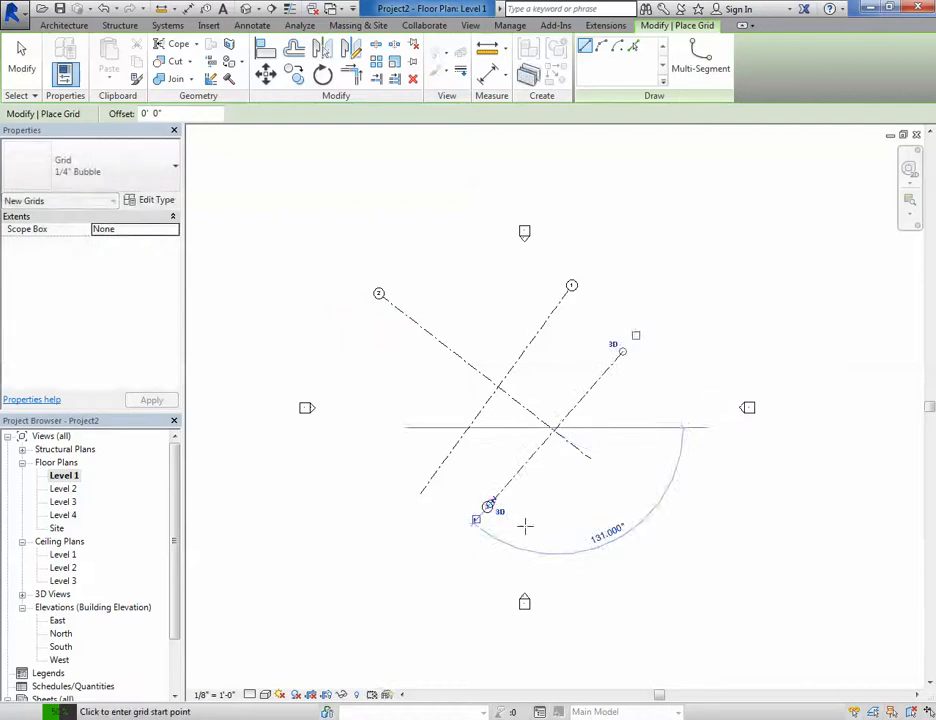
left_click(518, 368)
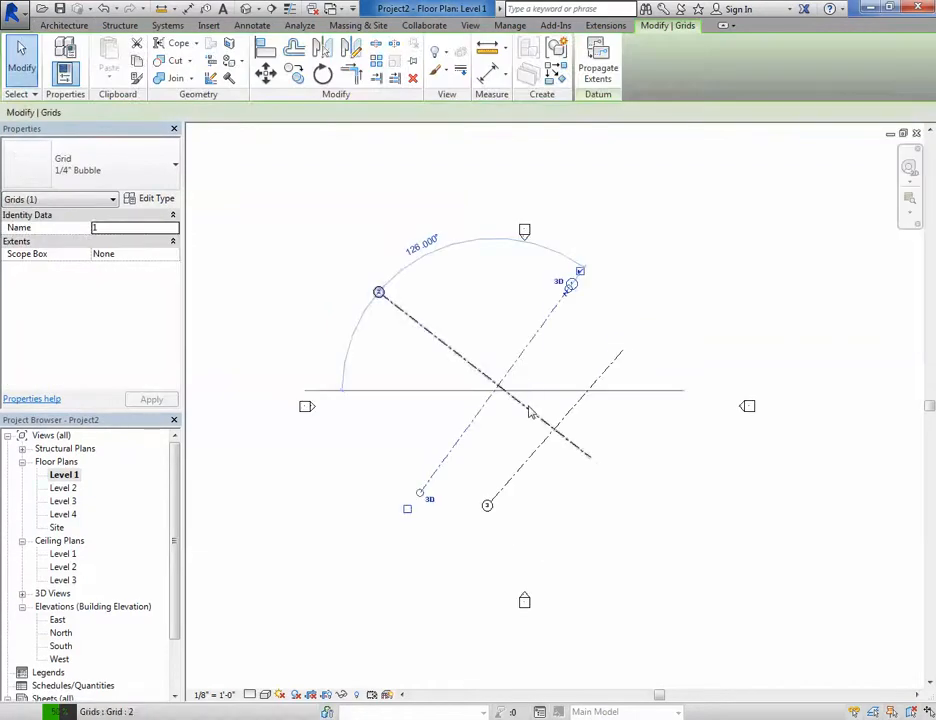
scroll(524, 359, "up", 2)
left_click(592, 504)
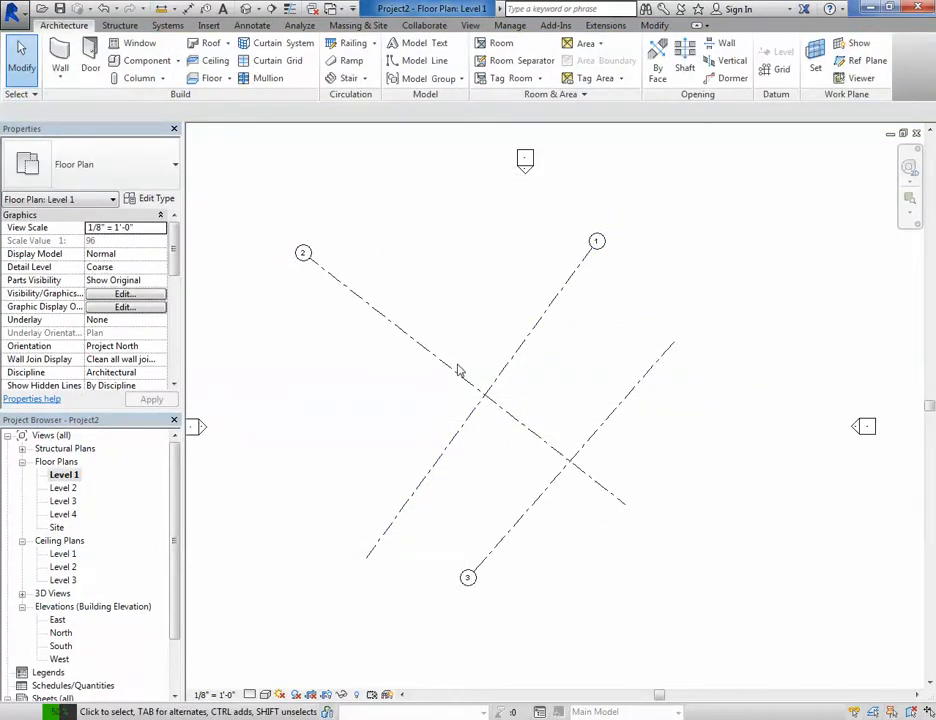
- Delete all three angled grid lines from the plan
left_click(592, 494)
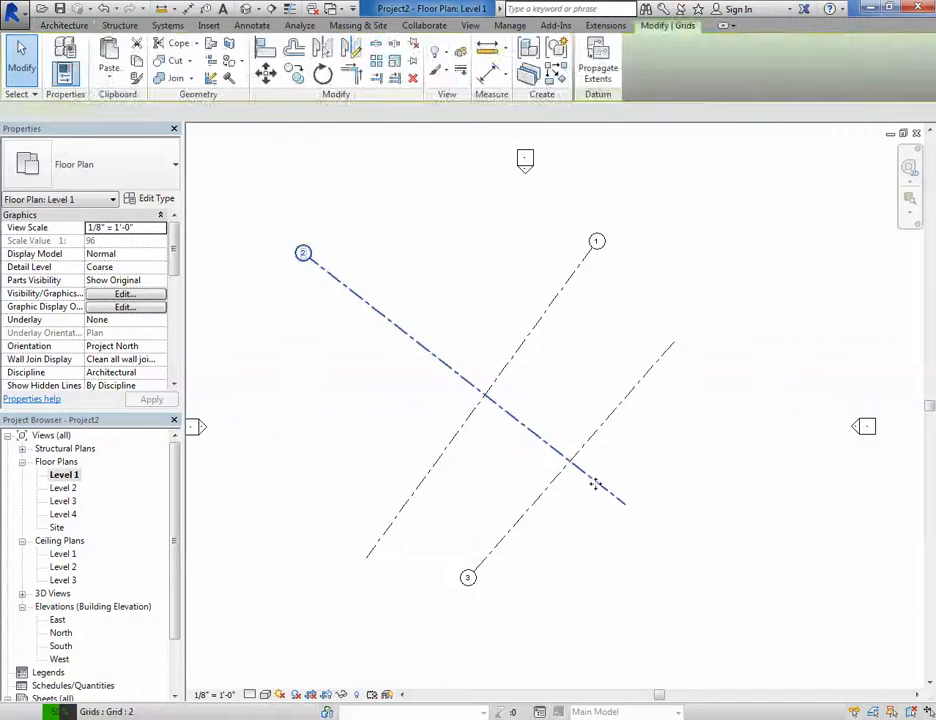
key("Delete")
left_click(575, 456)
key("Delete")
left_click(519, 360)
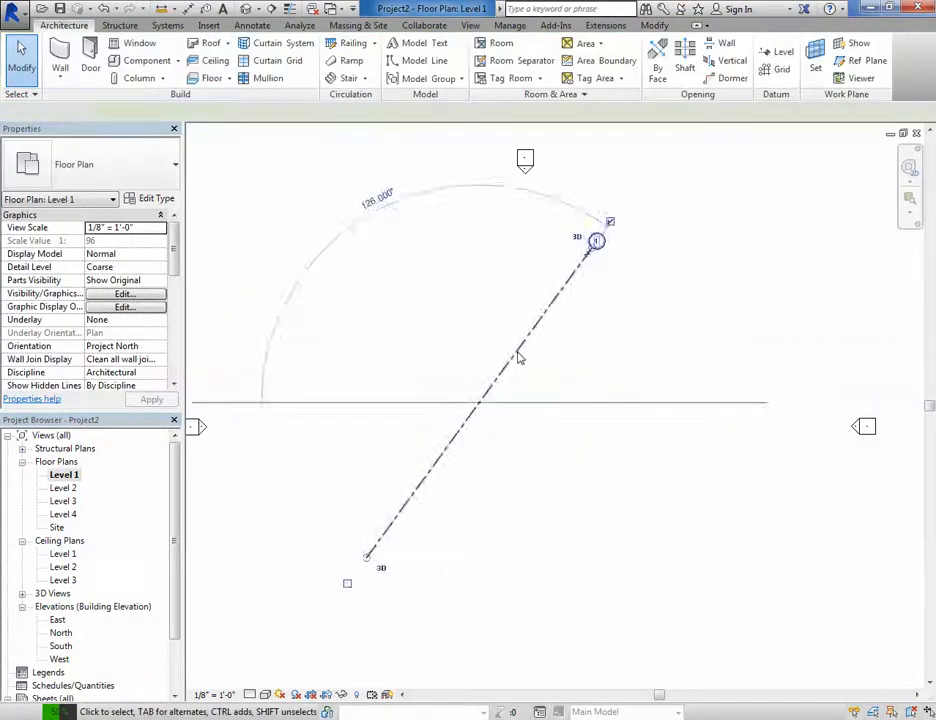
key("Delete")
- Draw a vertical grid line in the western half of the area between the elevation markers, with its bubble at the north end
left_click(773, 72)
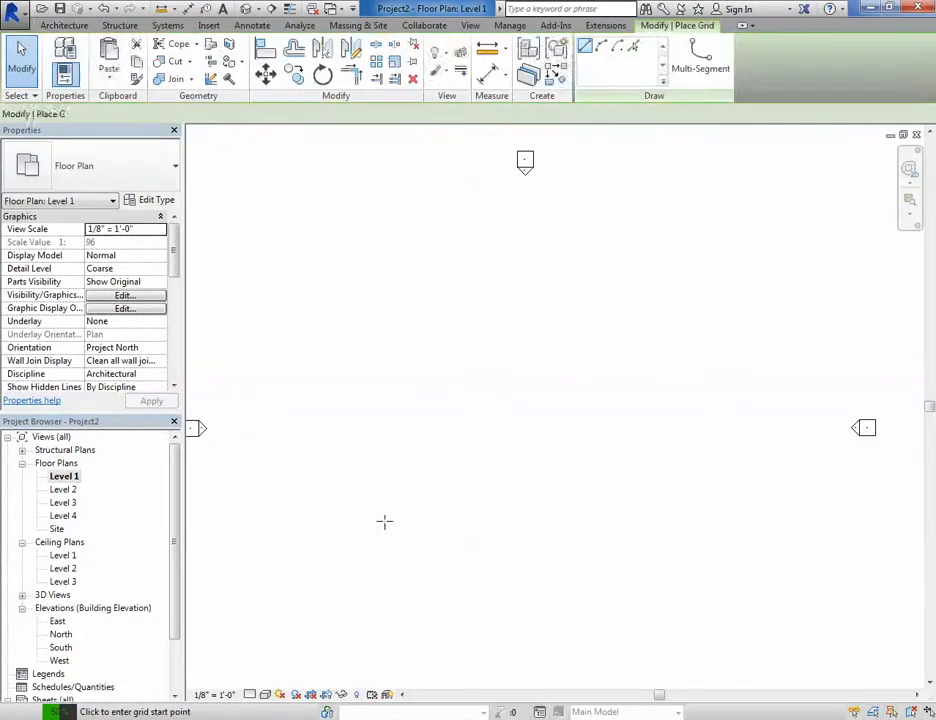
left_click(385, 549)
left_click(384, 253)
key("Escape")
key("Escape")
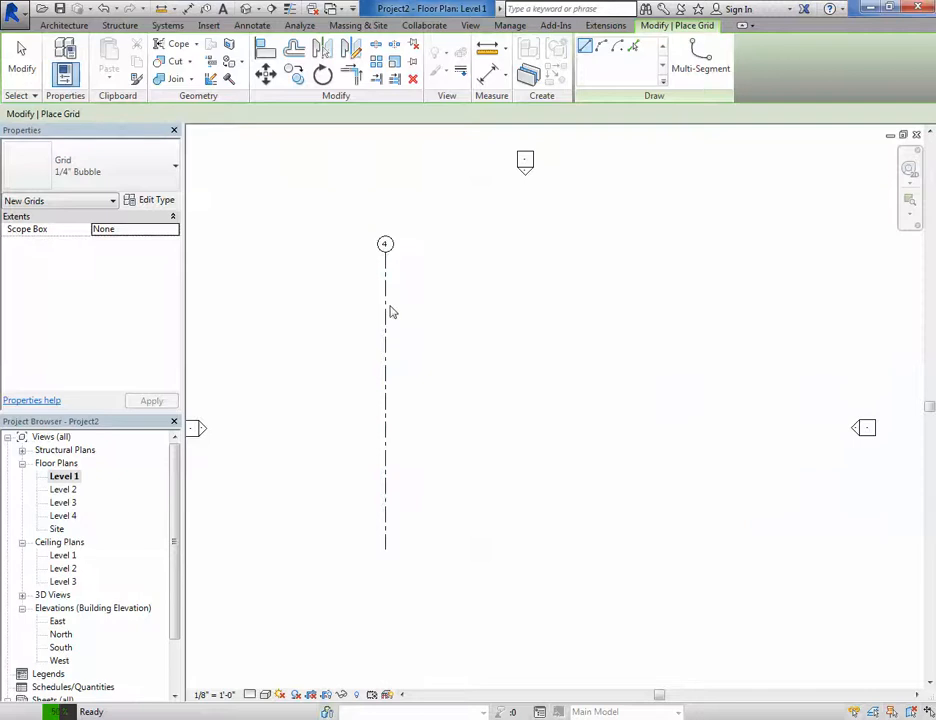
- Copy the vertical grid line 50' horizontally to the east
left_click(385, 335)
key("c")
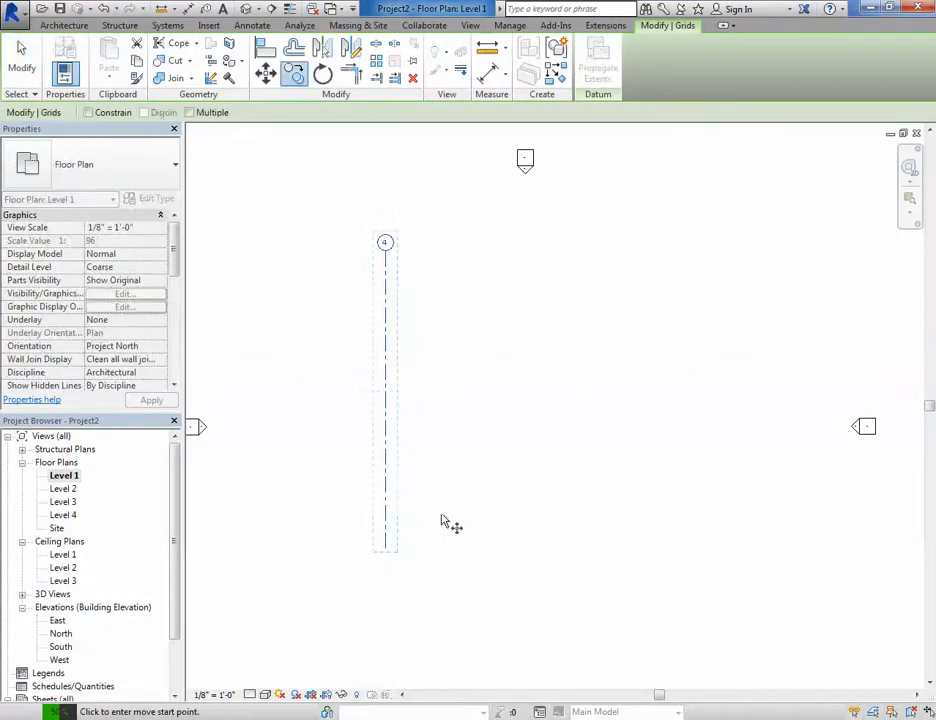
left_click(457, 516)
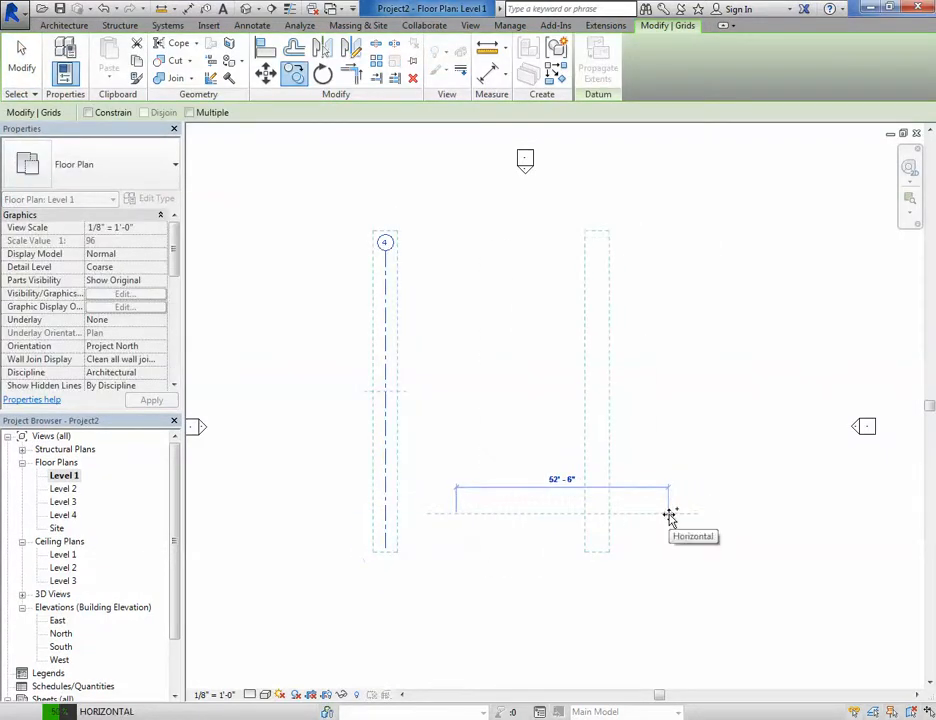
type("50")
key("Return")
left_click(649, 513)
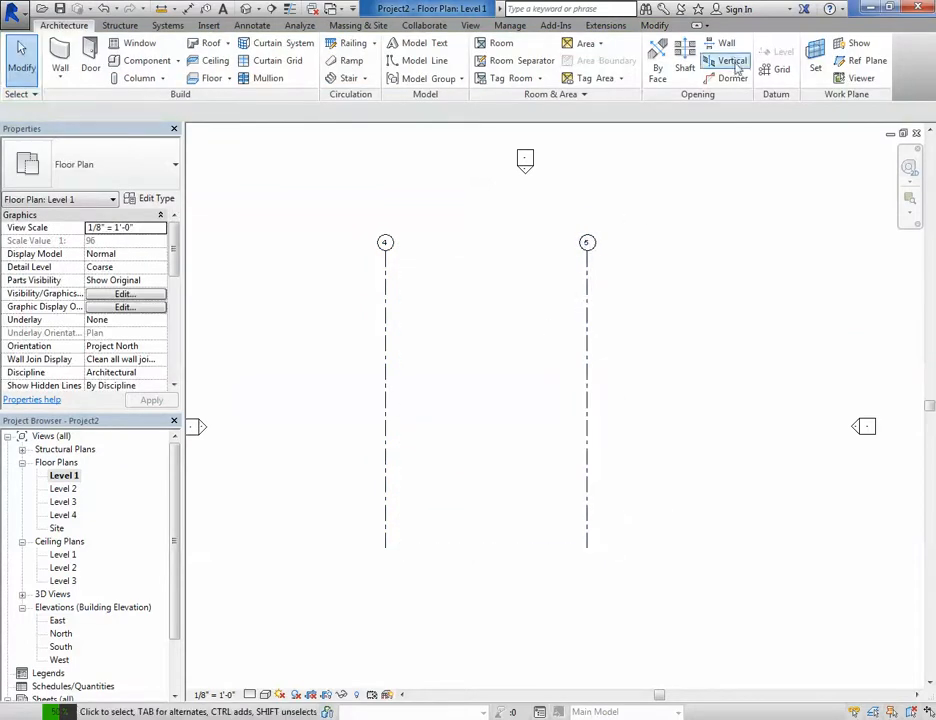
- Draw a horizontal grid line across the northern part of both vertical grids, with its bubble at the east end
left_click(781, 65)
left_click(328, 315)
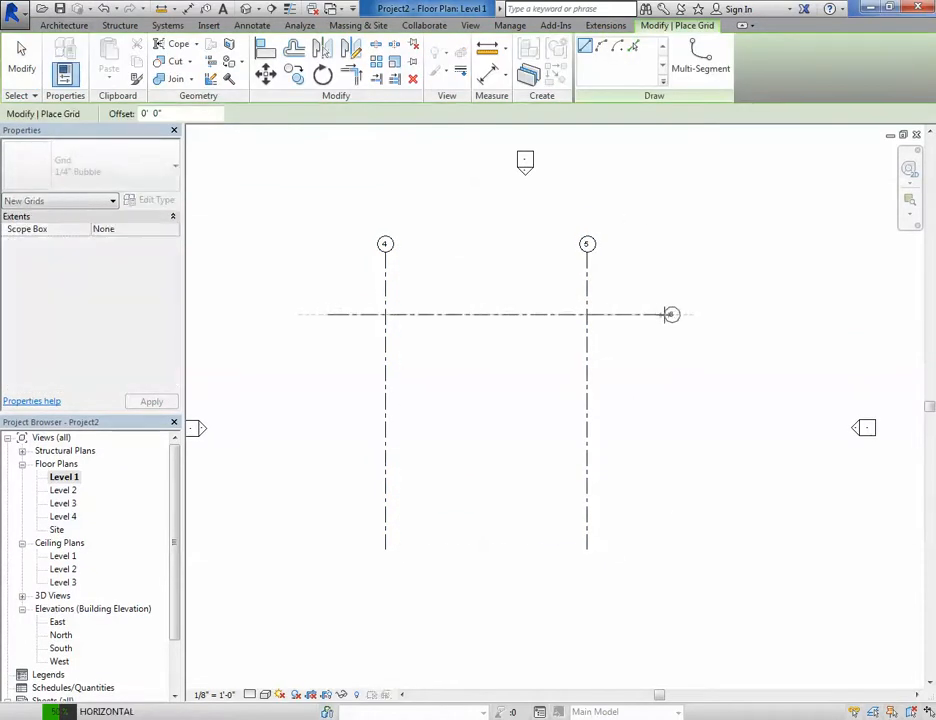
left_click(669, 313)
key("Escape")
key("Escape")
- Copy the horizontal grid line 50' straight down to the south
left_click(624, 313)
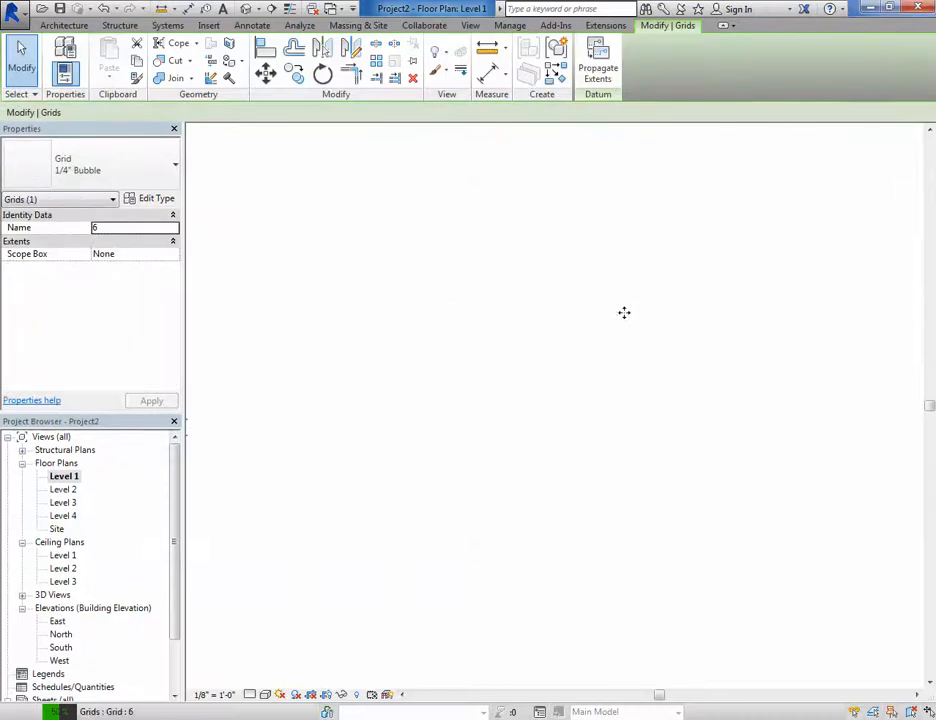
key("c")
key("o")
left_click(652, 356)
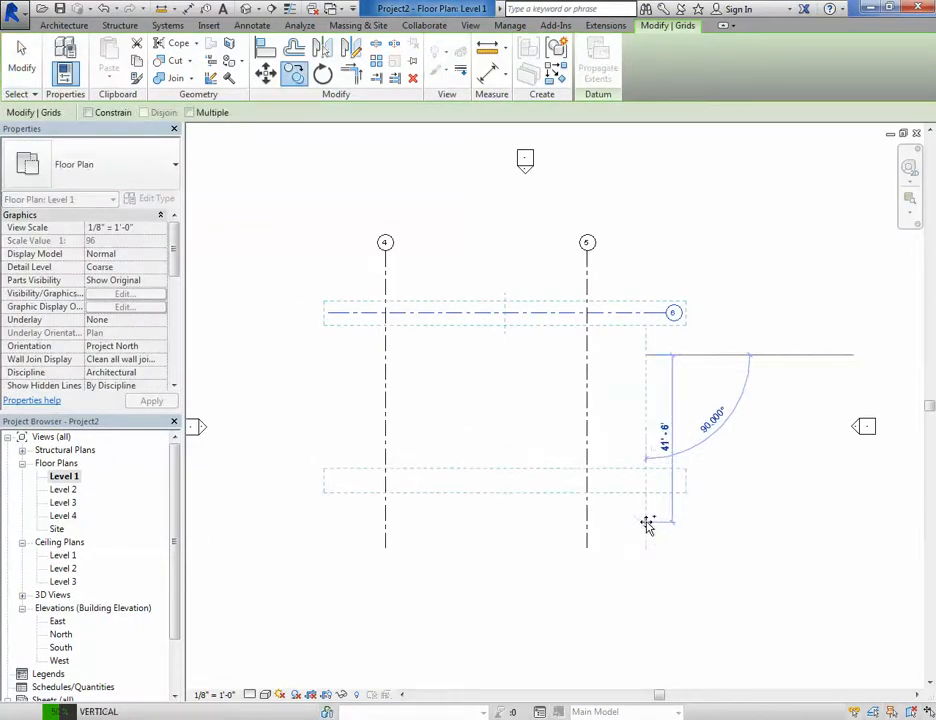
type("50")
key("Return")
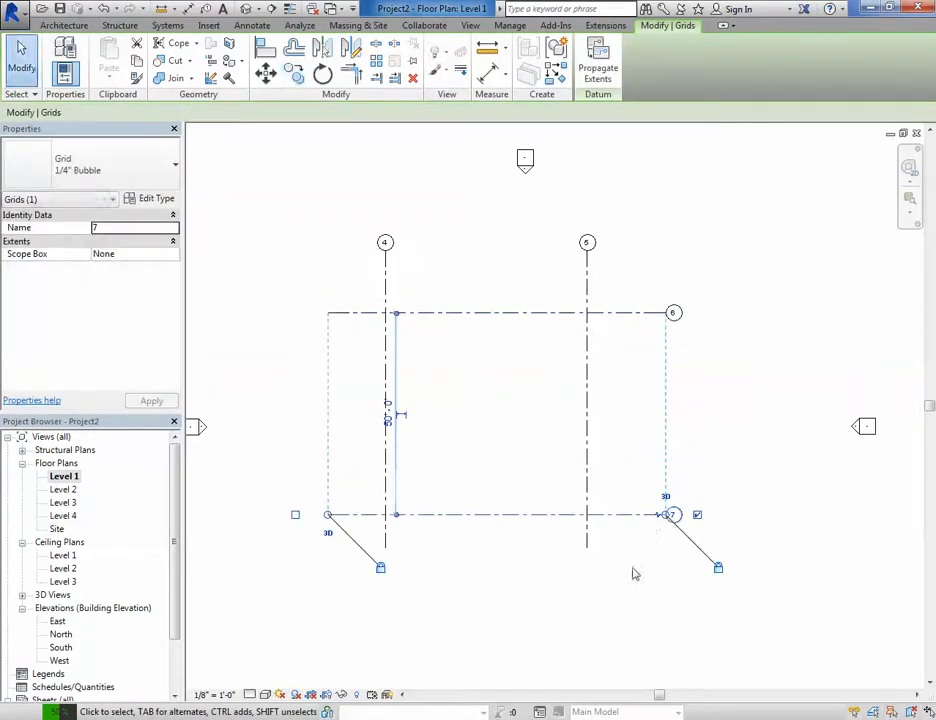
left_click(635, 574)
- Rename the western vertical grid line to 1
middle_click_drag(405, 353, 443, 378)
scroll(443, 380, "up", 1)
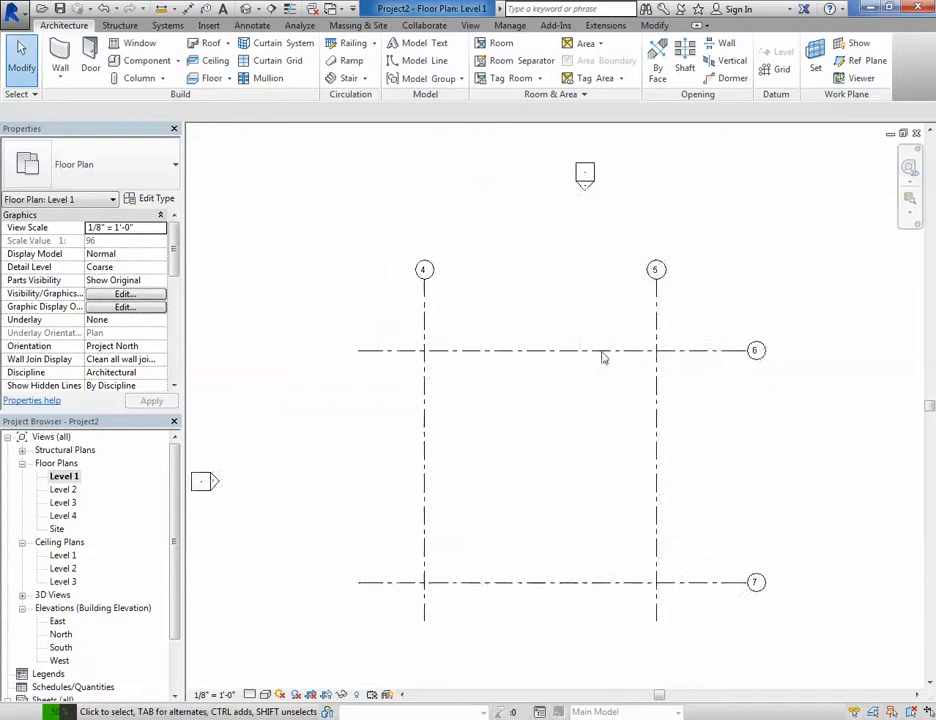
scroll(550, 335, "up", 5)
scroll(430, 290, "down", 4)
middle_click_drag(538, 338, 493, 221)
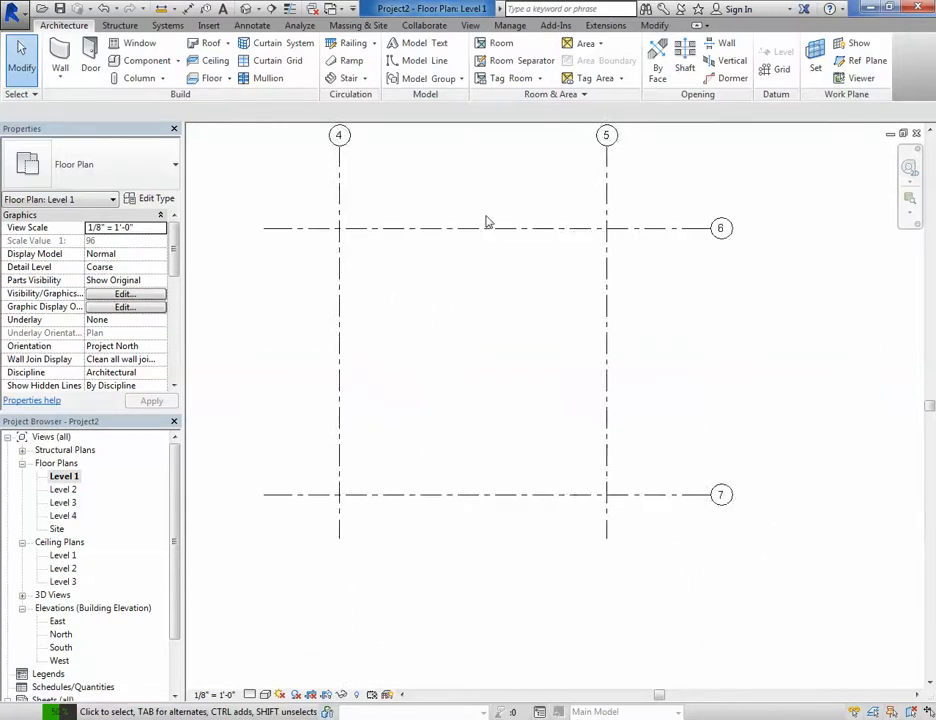
middle_click_drag(359, 199, 389, 299)
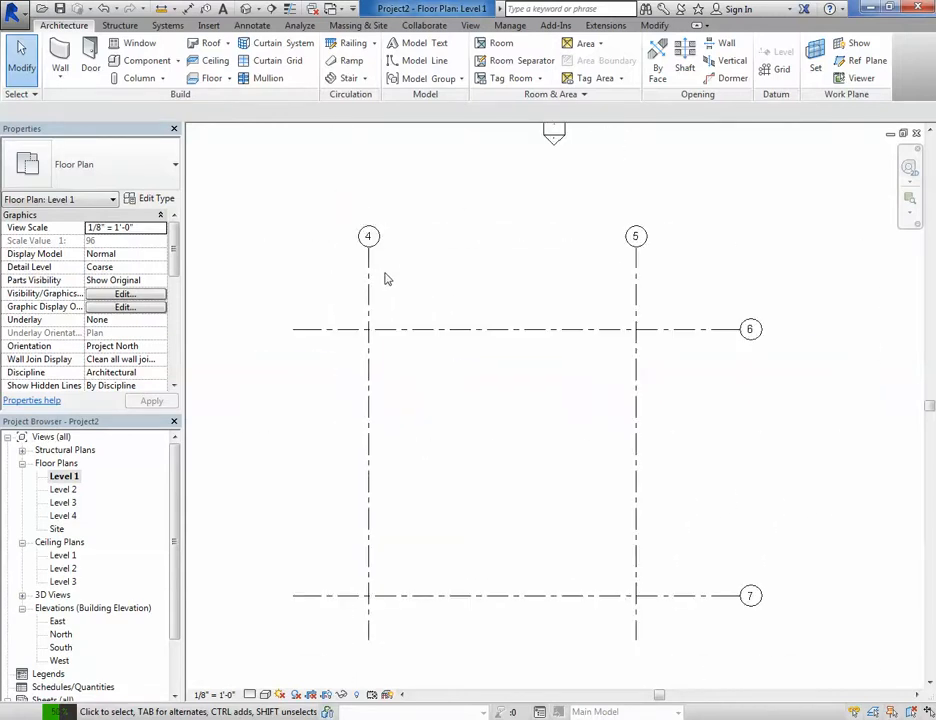
scroll(381, 264, "up", 3)
left_click(367, 252)
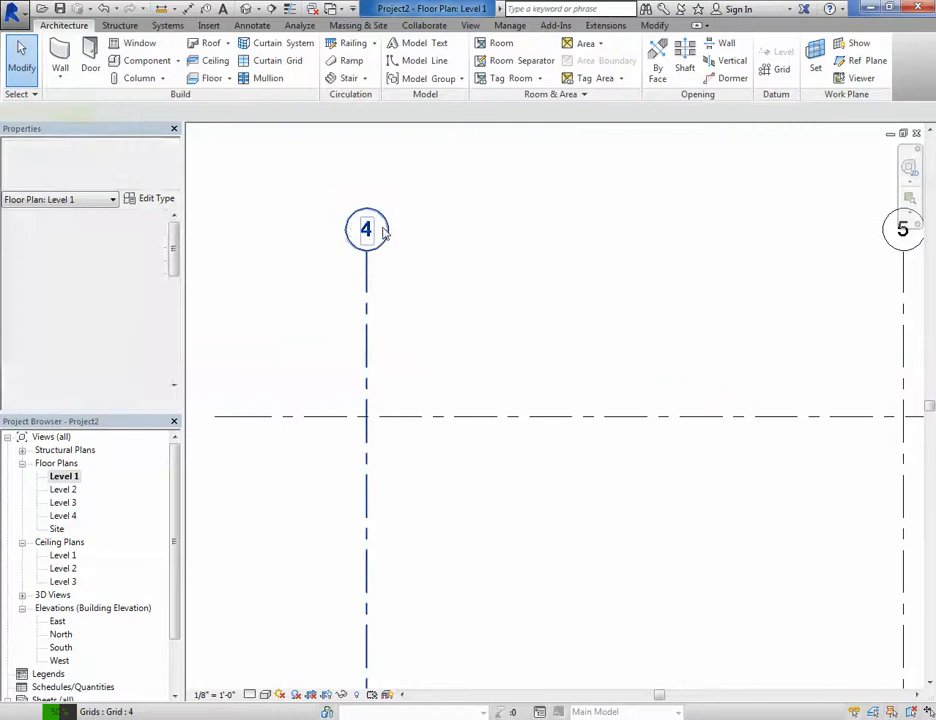
left_click(113, 229)
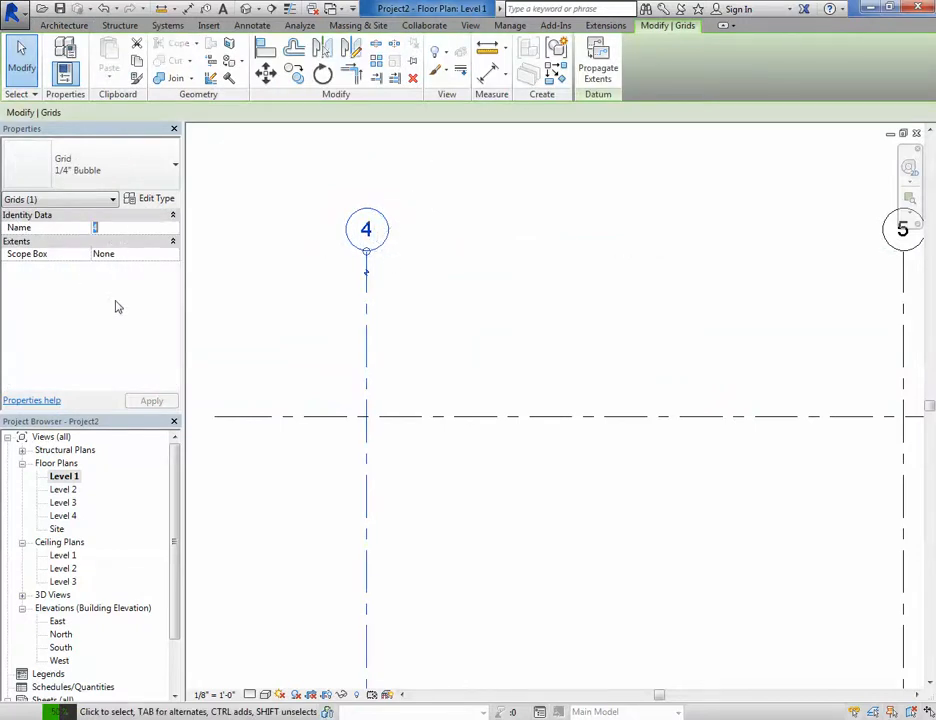
type("1co")
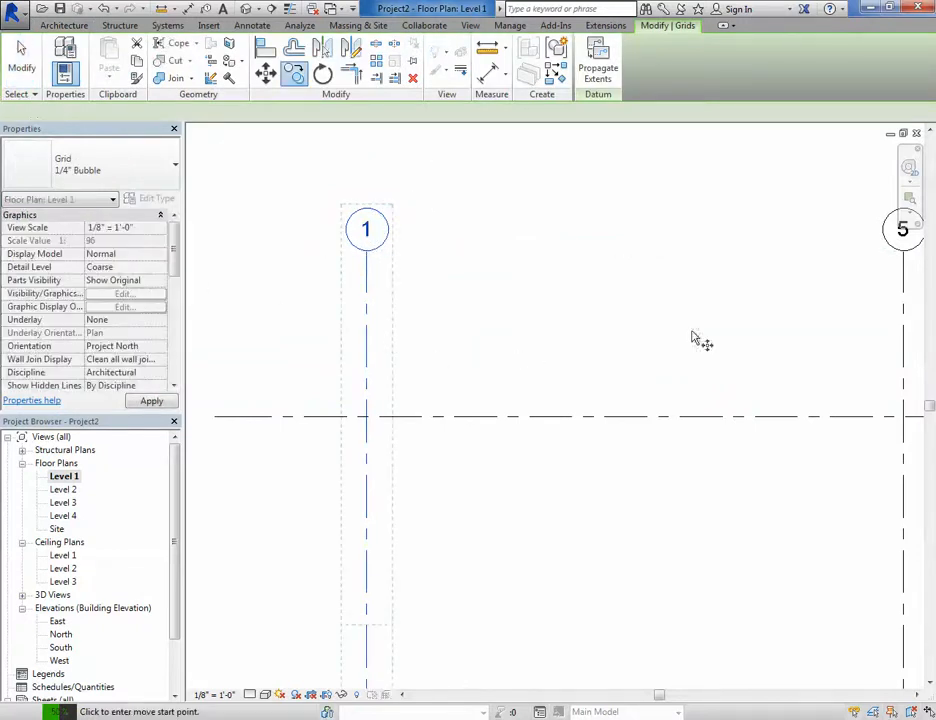
left_click(690, 332)
- Rename the eastern vertical grid line to 2
scroll(774, 303, "down", 2)
middle_click_drag(860, 267, 716, 263)
left_click(715, 254)
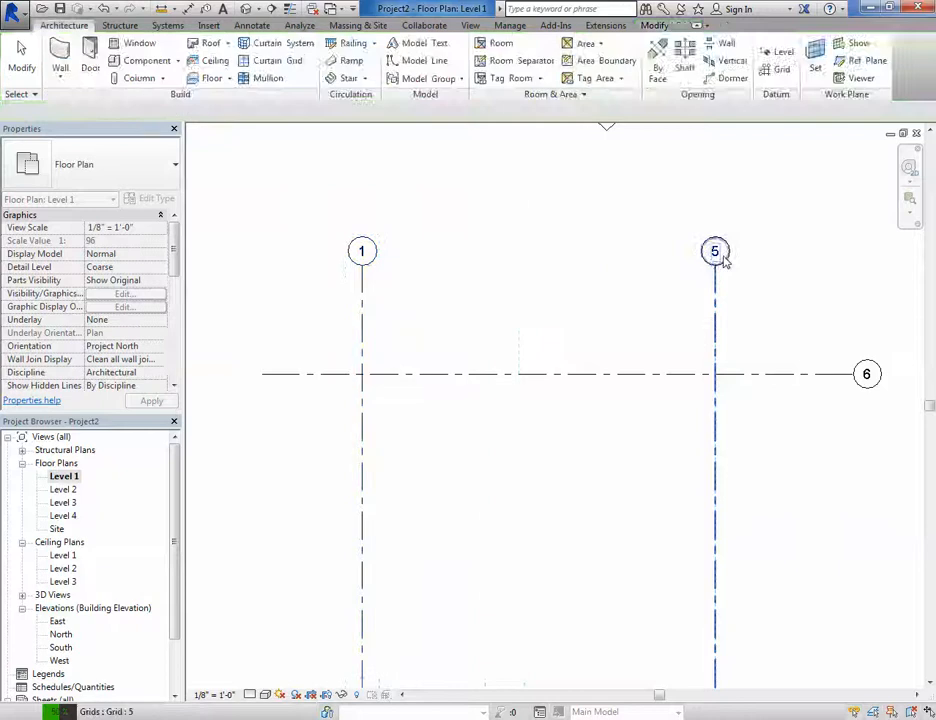
left_click(722, 258)
left_click(114, 228)
left_click(118, 229)
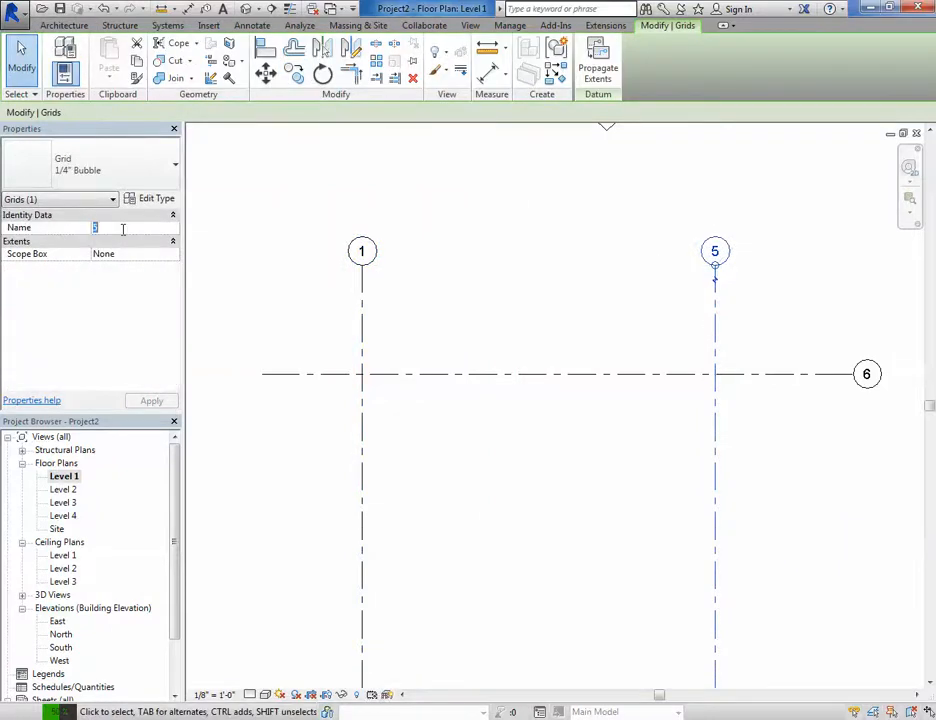
key("c")
key("o")
left_click(562, 297)
scroll(731, 517, "down", 2)
middle_click_drag(808, 470, 690, 411)
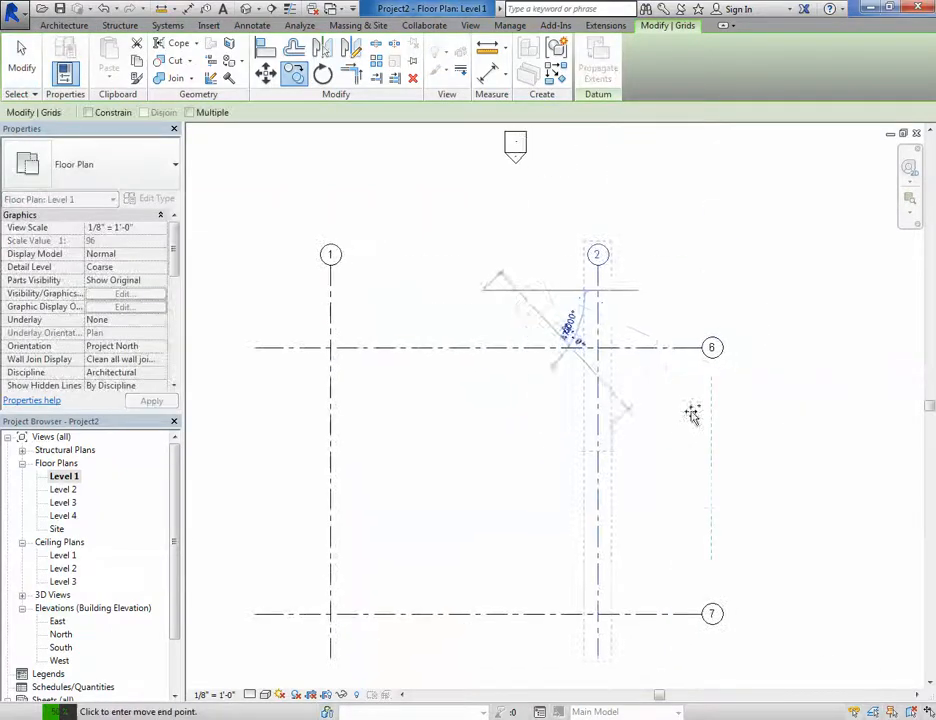
key("Escape")
key("Escape")
- Rename the upper horizontal grid line to 3 and the lower horizontal grid line to 4
left_click(712, 349)
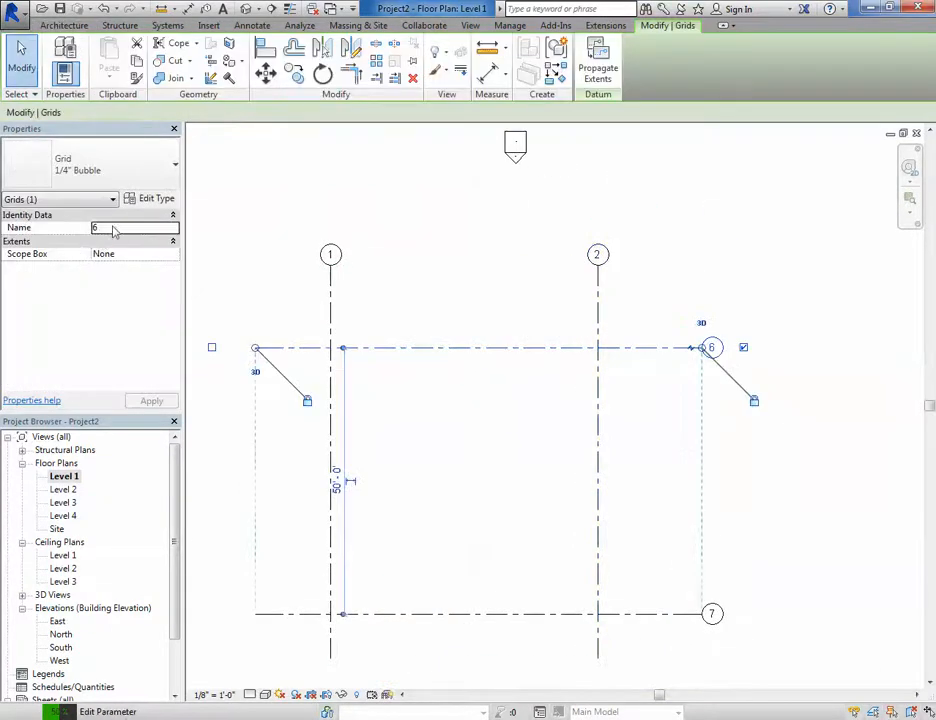
left_click(115, 229)
type("3")
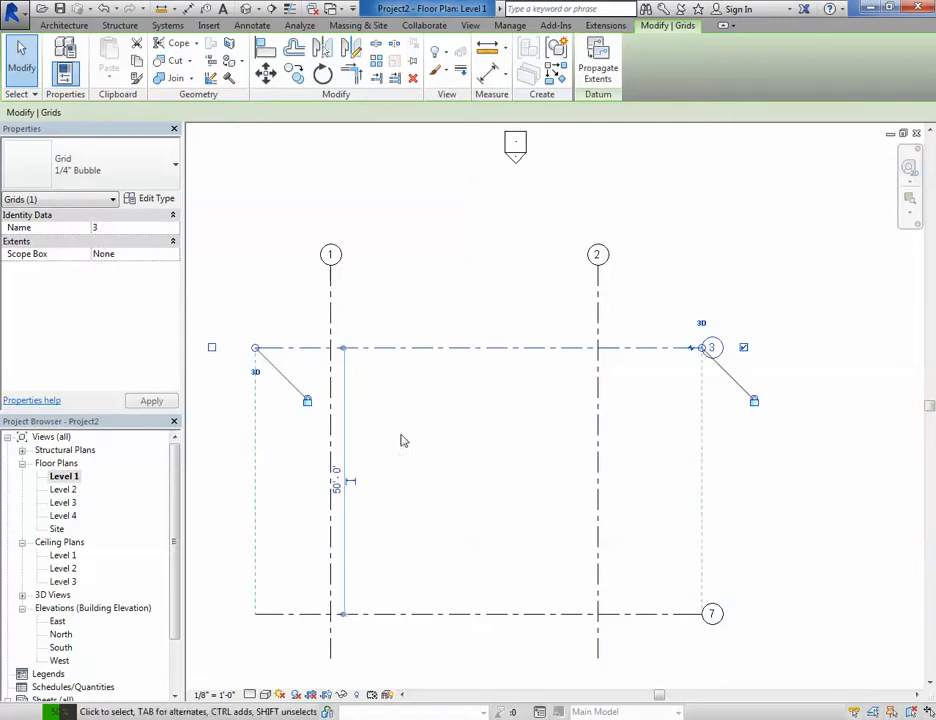
left_click(711, 613)
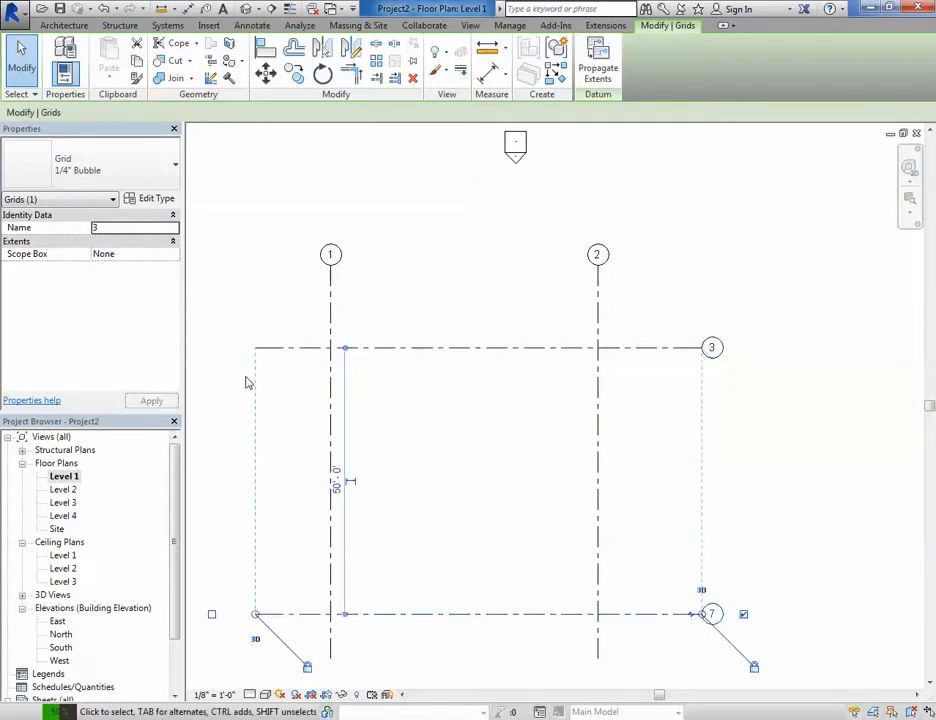
left_click(118, 227)
type("4")
left_click(455, 489)
scroll(454, 489, "down", 2)
middle_click_drag(455, 489, 491, 454)
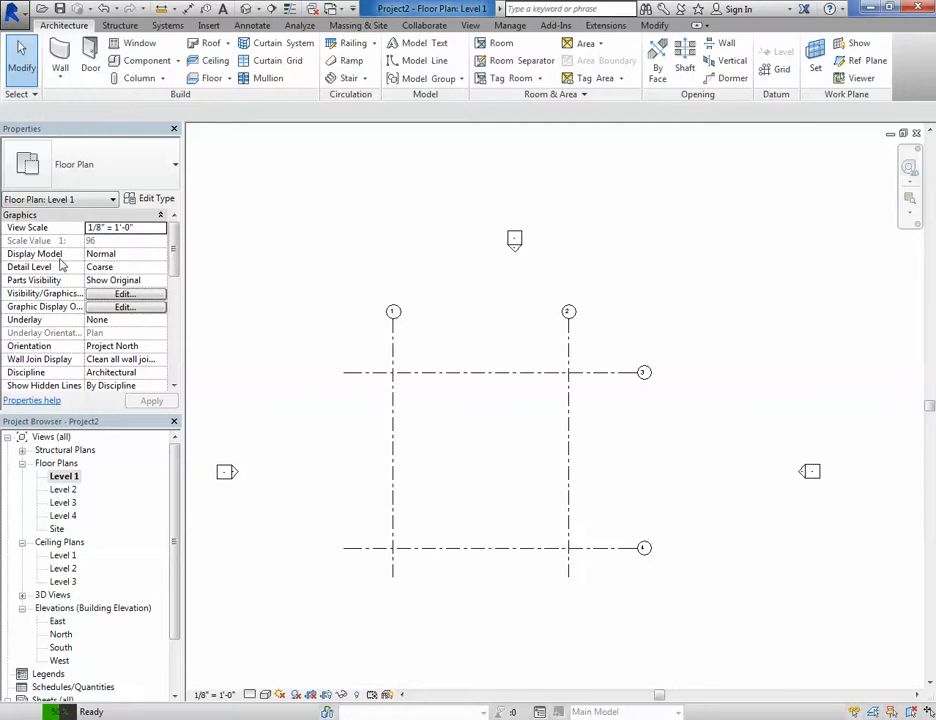
- Draw a 50' Exterior - Brick and CMU on MTL. Stud wall along grid 1 from grid 4 to grid 3
left_click(60, 62)
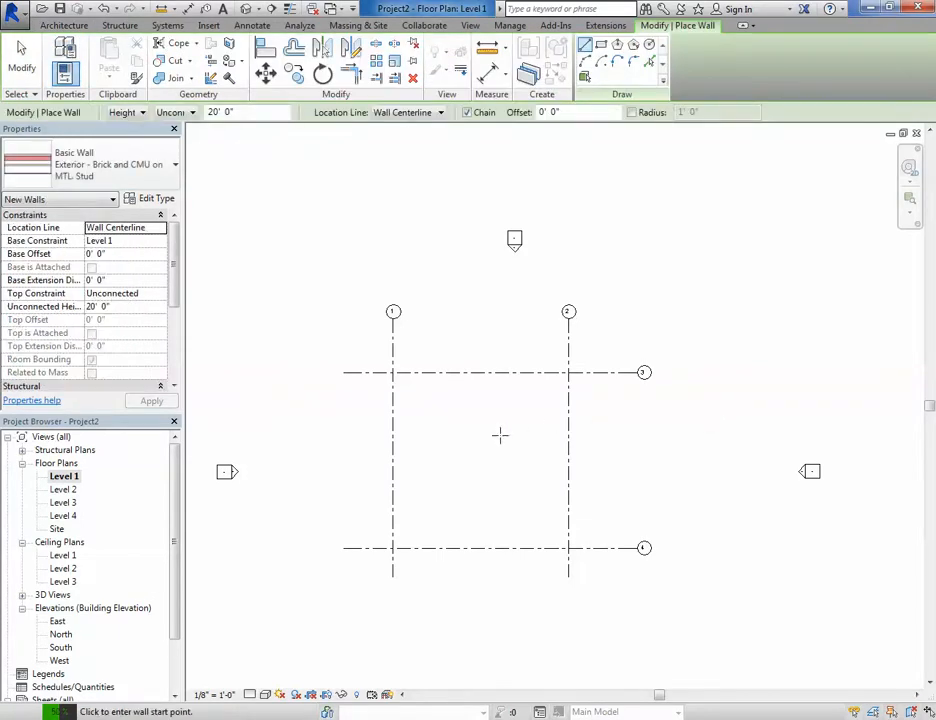
scroll(470, 432, "up", 2)
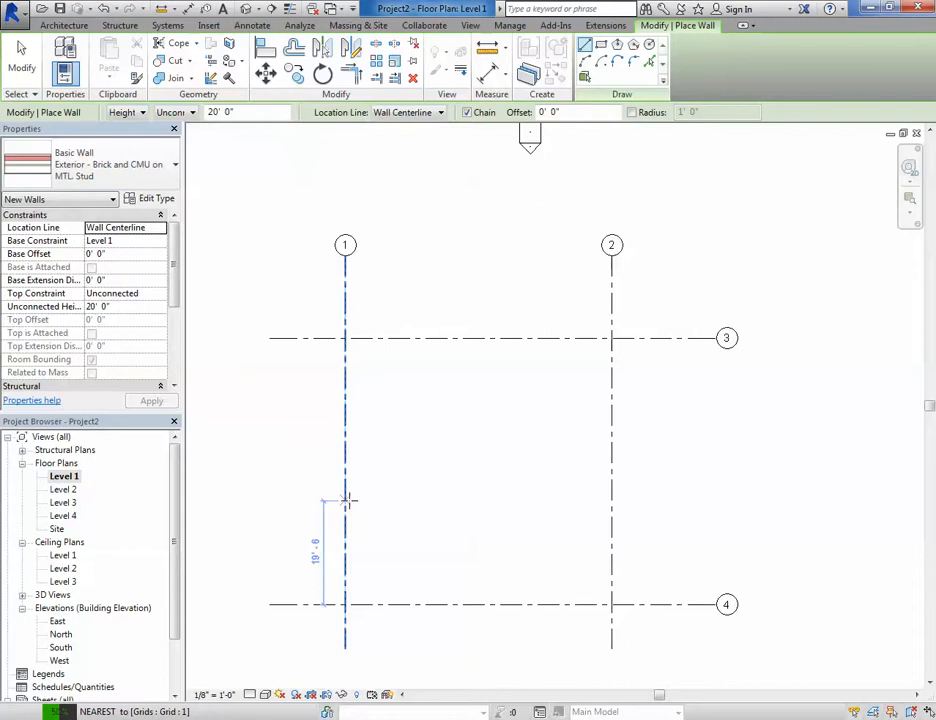
scroll(350, 497, "down", 1)
middle_click_drag(474, 487, 494, 449)
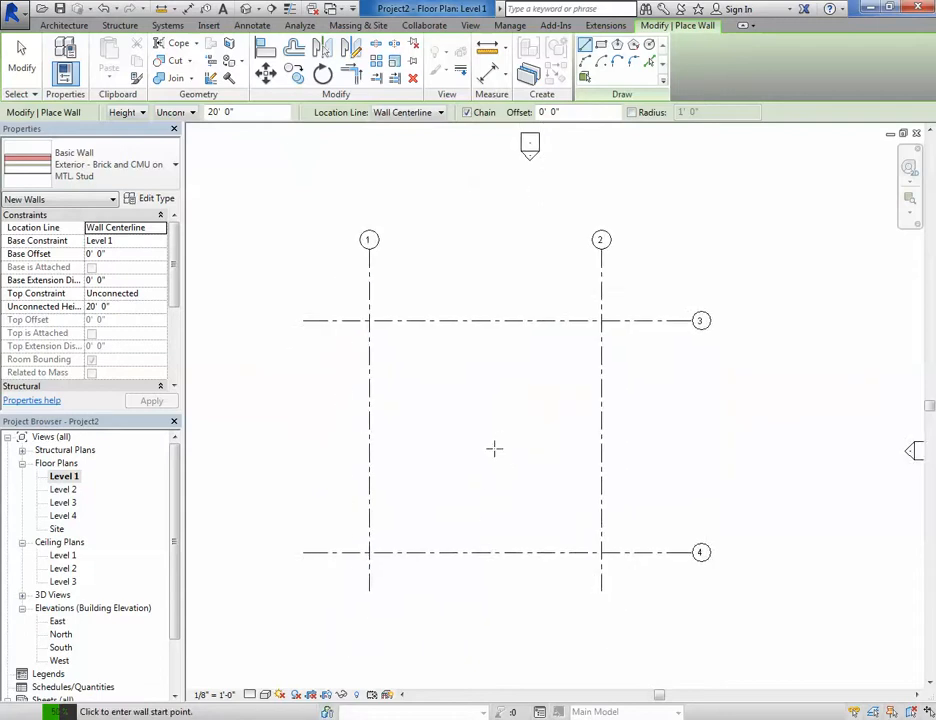
left_click(369, 552)
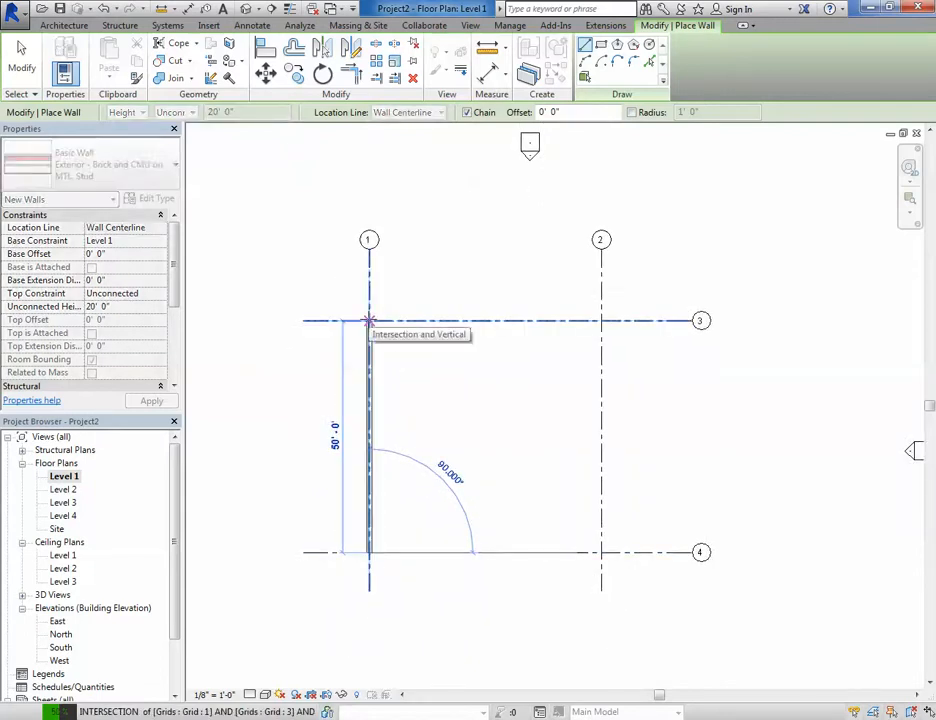
left_click(369, 321)
key("Escape")
key("Escape")
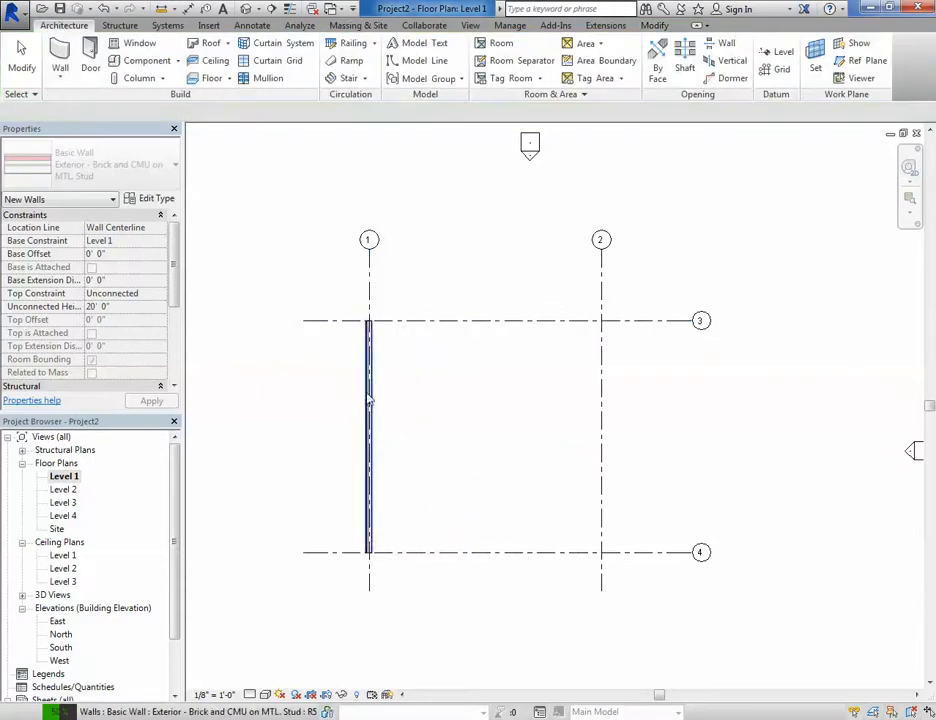
- Delete the wall on grid line 1
scroll(369, 400, "up", 2)
left_click(370, 390)
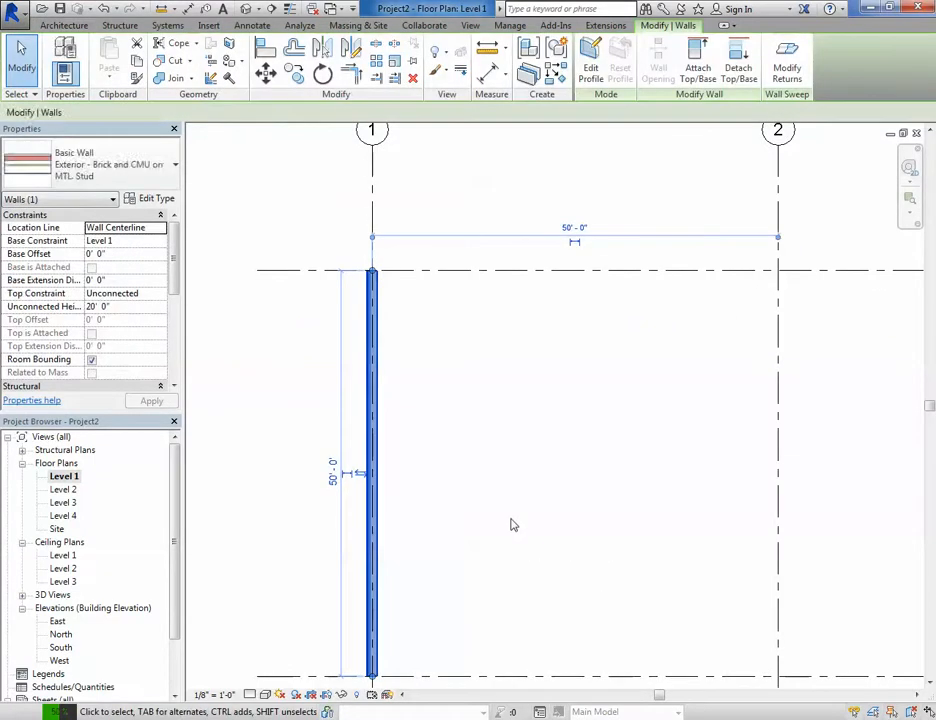
scroll(511, 523, "down", 2)
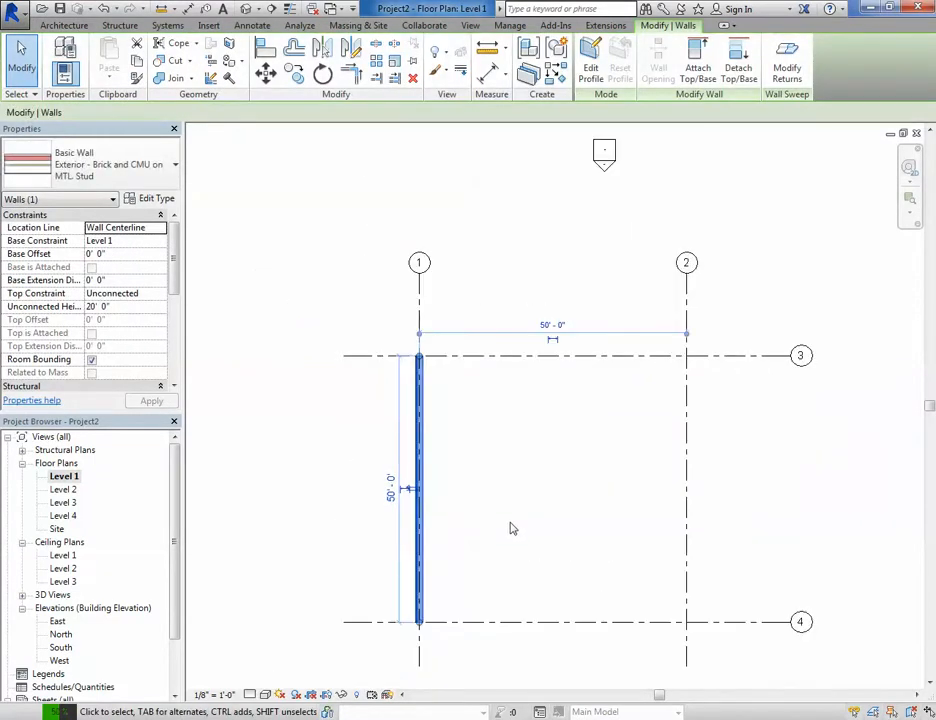
key("Delete")
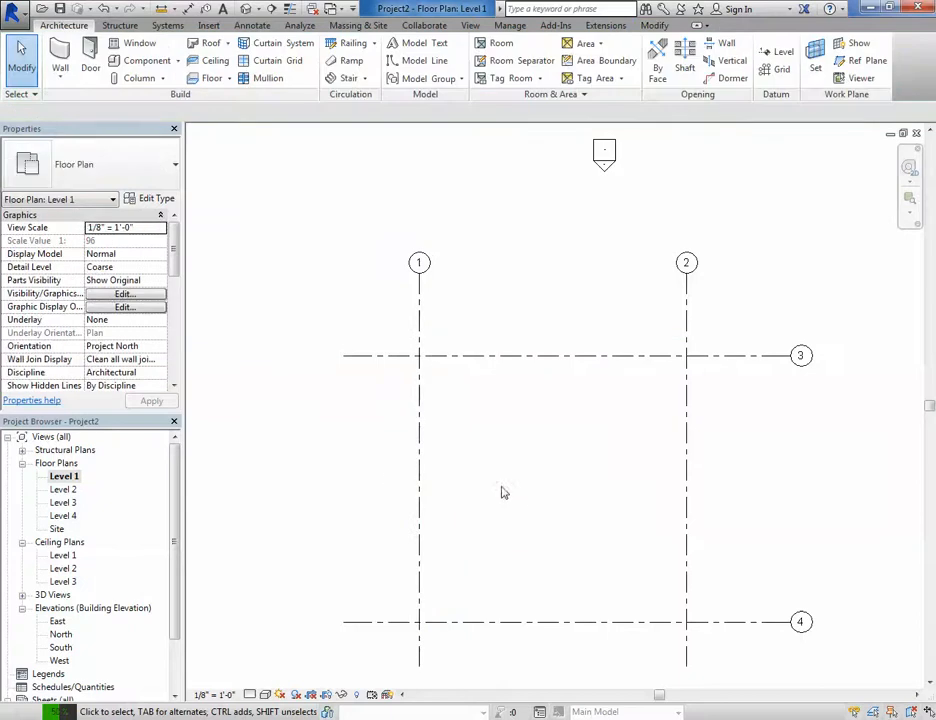
- Start a new wall with its top constraint set up to Level 2
middle_click_drag(501, 493, 474, 460)
left_click(60, 55)
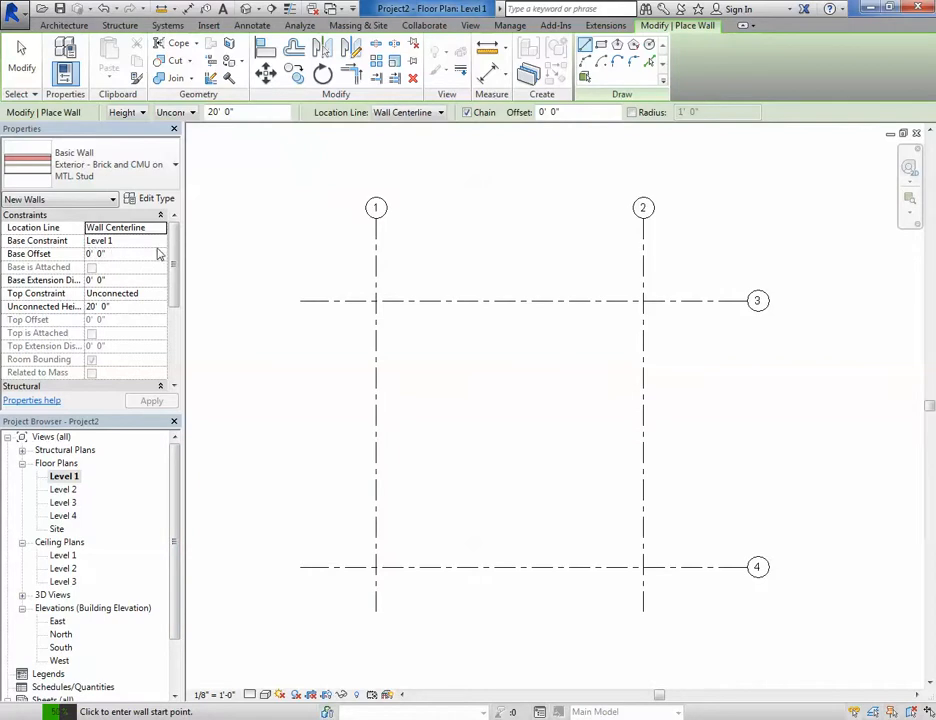
left_click(155, 295)
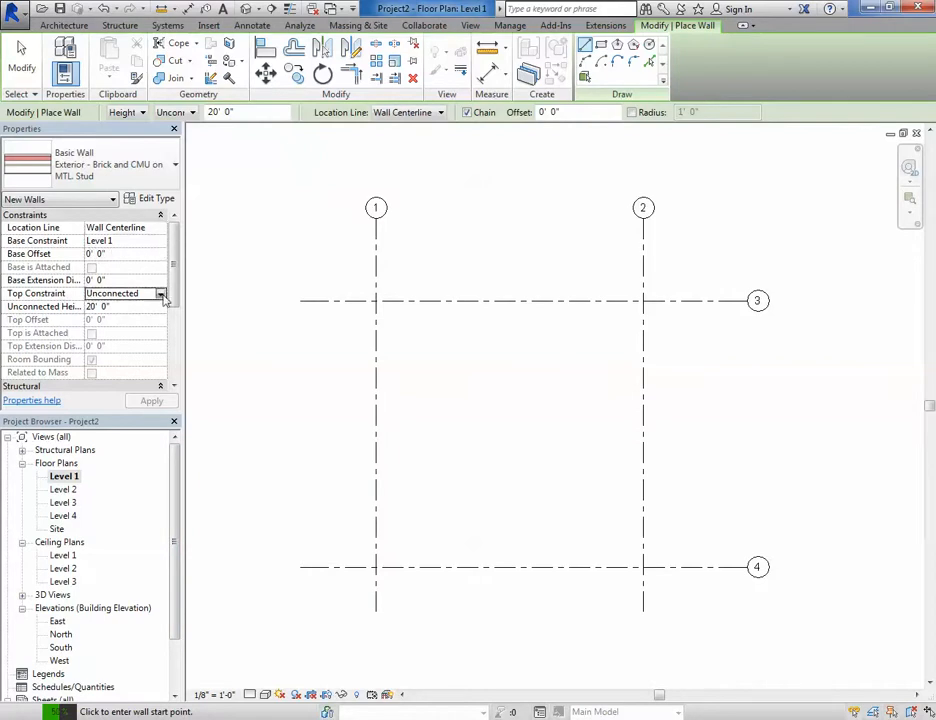
left_click(161, 295)
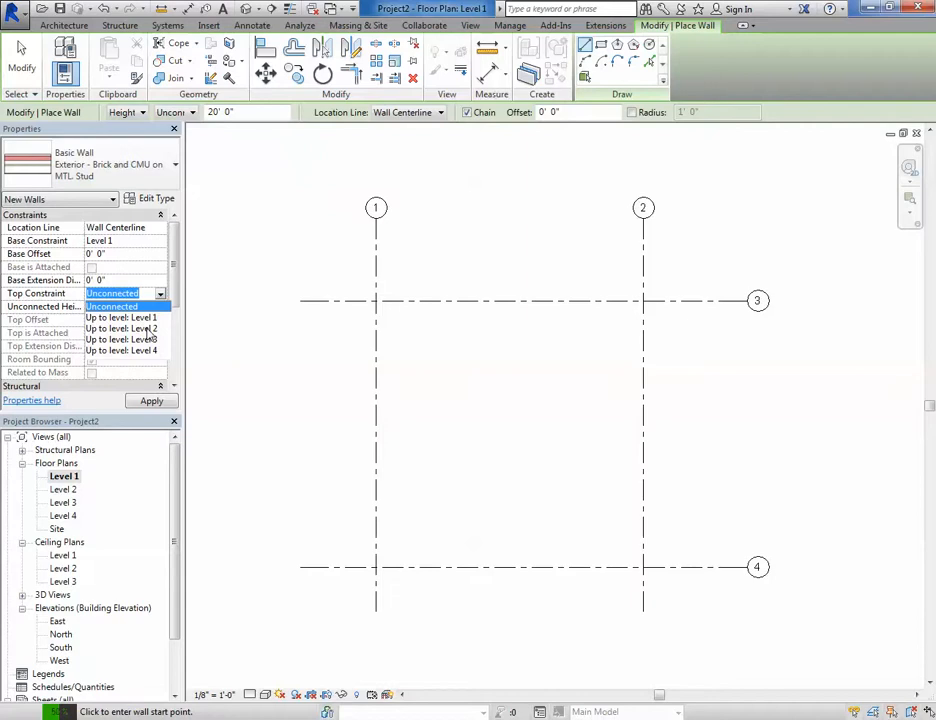
left_click(147, 329)
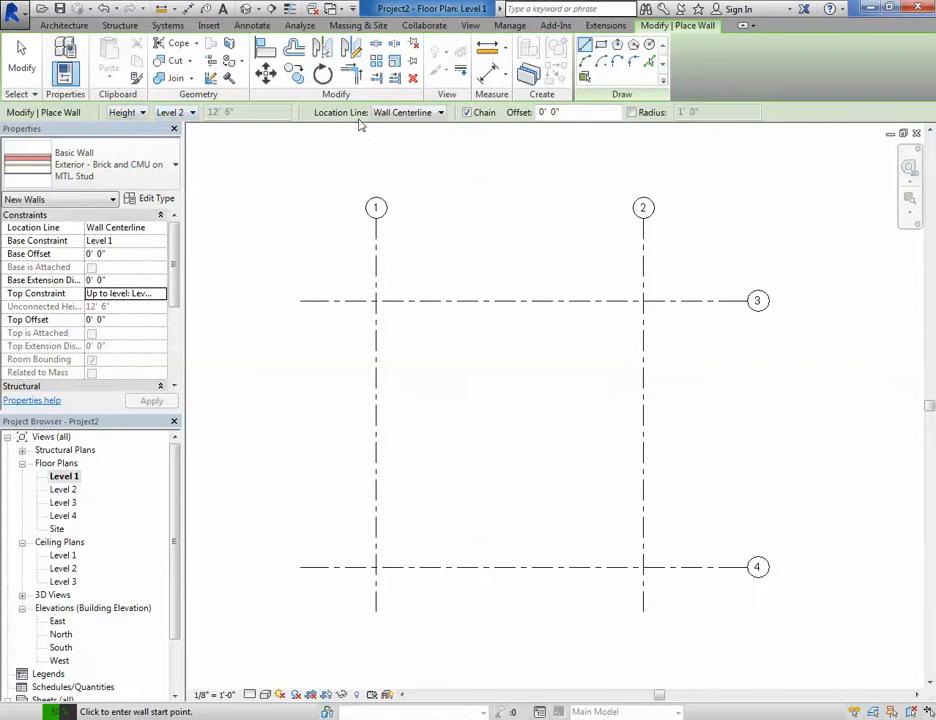
- Draw a short wall north along grid 1 from its intersection with grid 4, using Wall Centerline as the location line
middle_click_drag(403, 482, 405, 468)
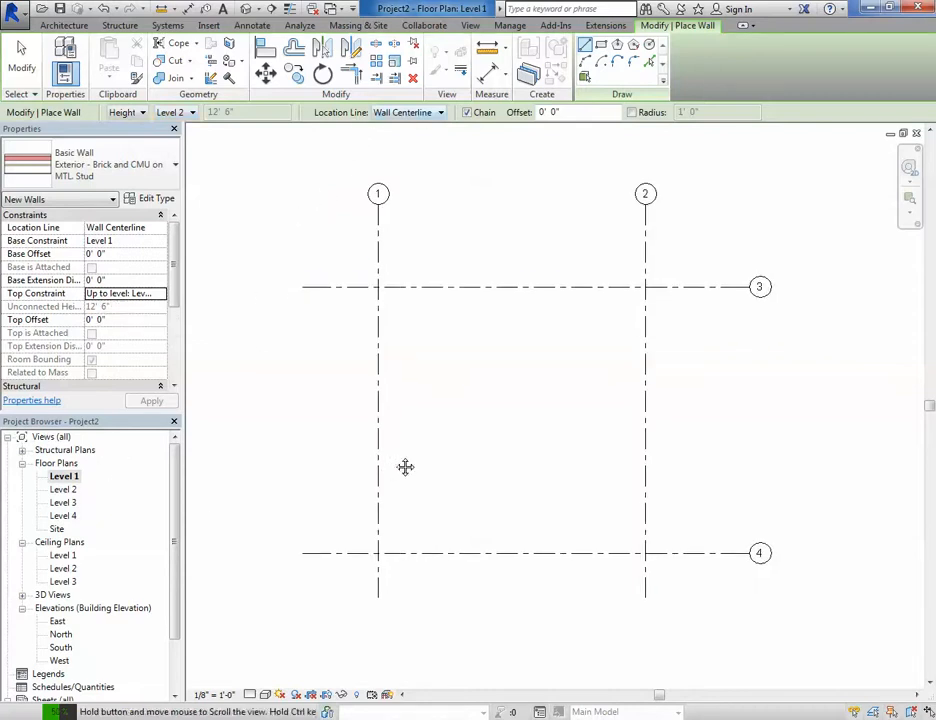
left_click(423, 113)
left_click(400, 127)
scroll(375, 552, "up", 2)
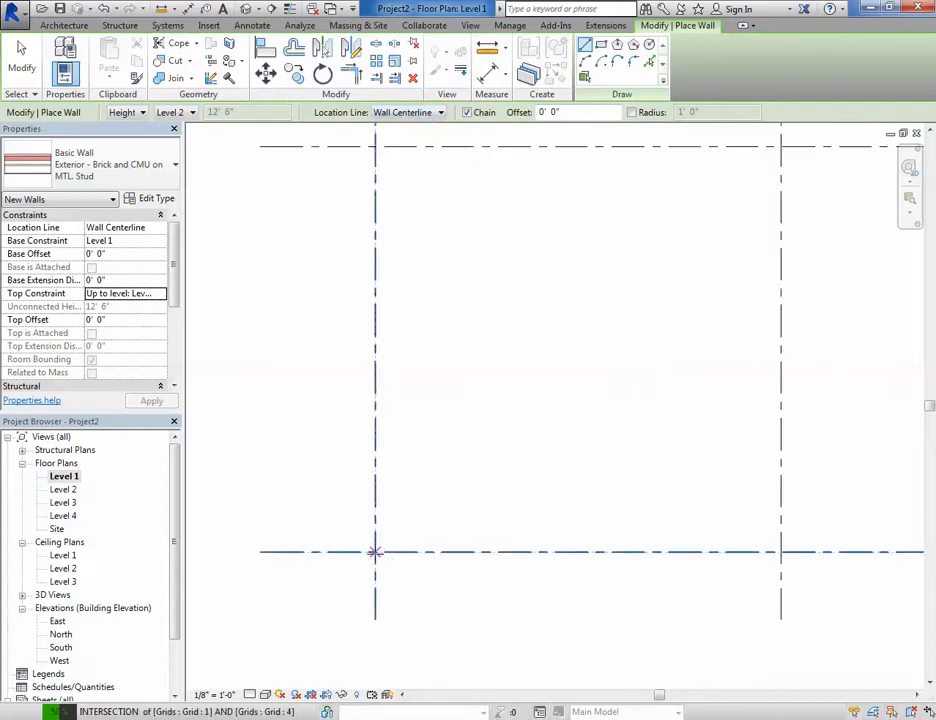
left_click(375, 552)
left_click(375, 418)
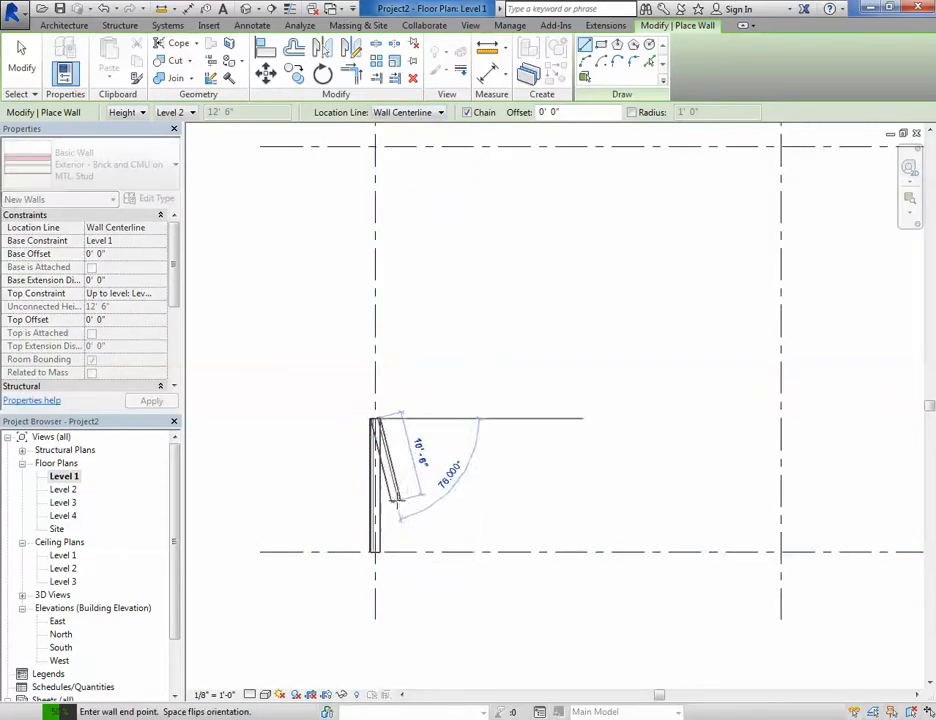
key("Escape")
- Continue with a wall about 10'-6" long north along grid 1, using Finish Face: Exterior as the location line
scroll(382, 485, "up", 3)
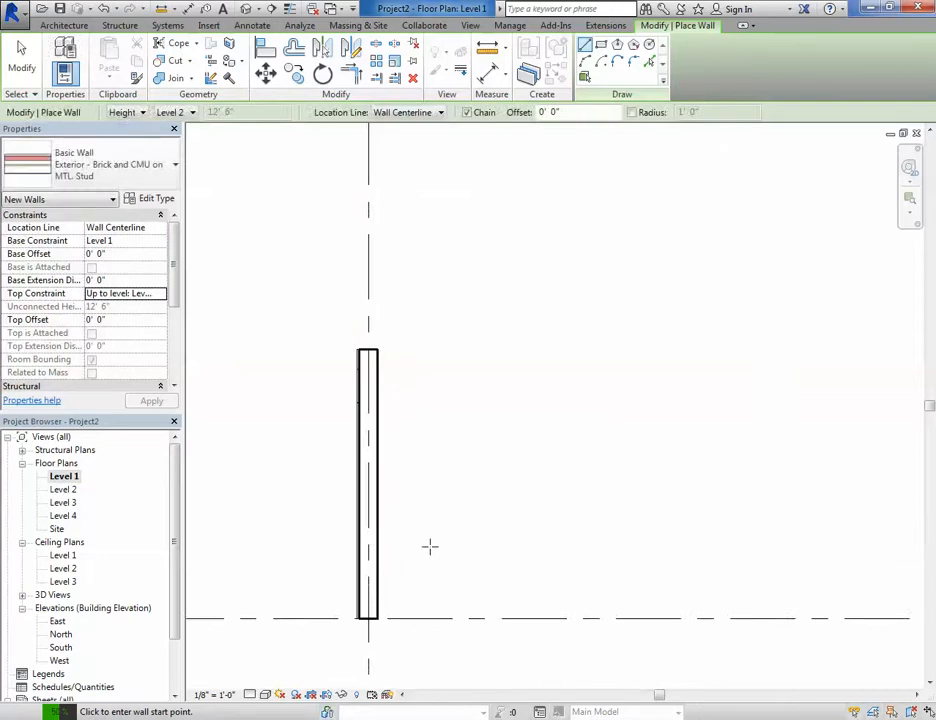
left_click(423, 116)
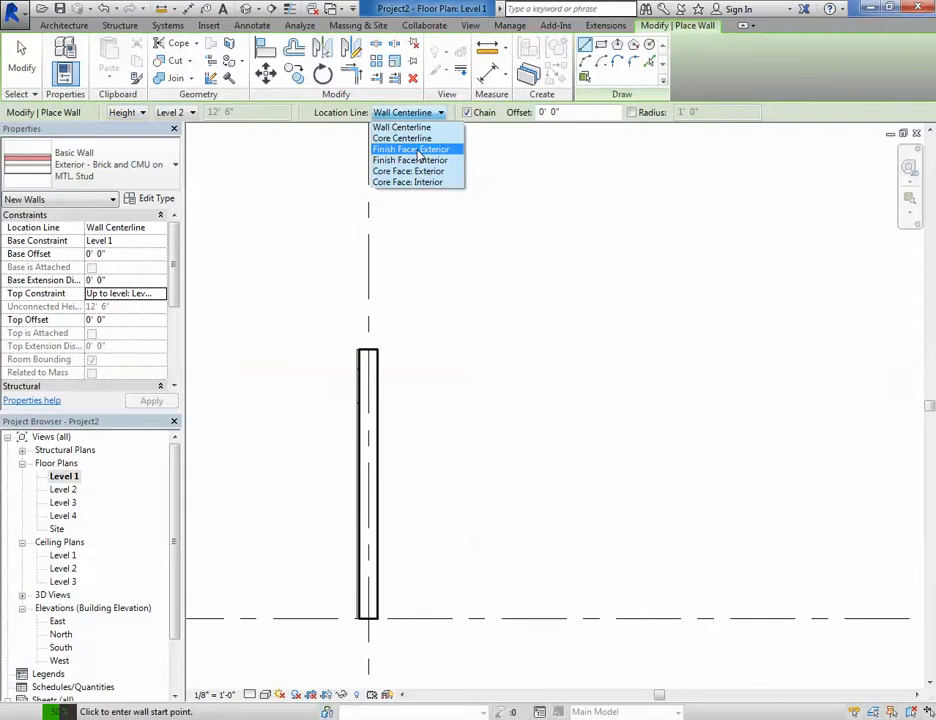
left_click(419, 150)
left_click(368, 349)
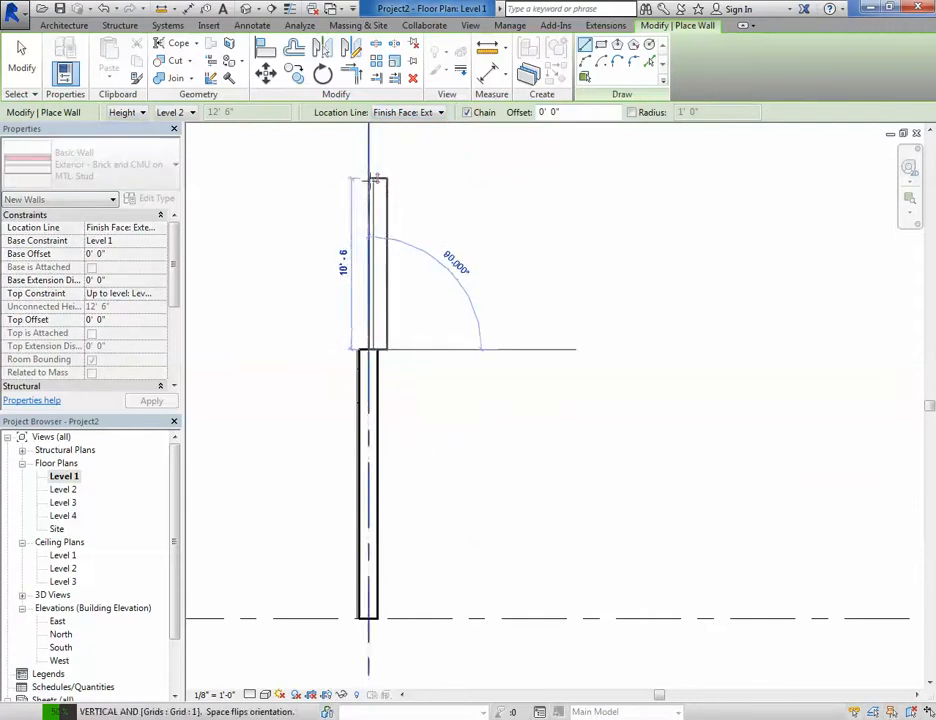
left_click(372, 178)
key("Escape")
key("Escape")
- Add another short wall farther north along grid 1, using Finish Face: Interior as the location line
middle_click_drag(484, 298, 508, 410)
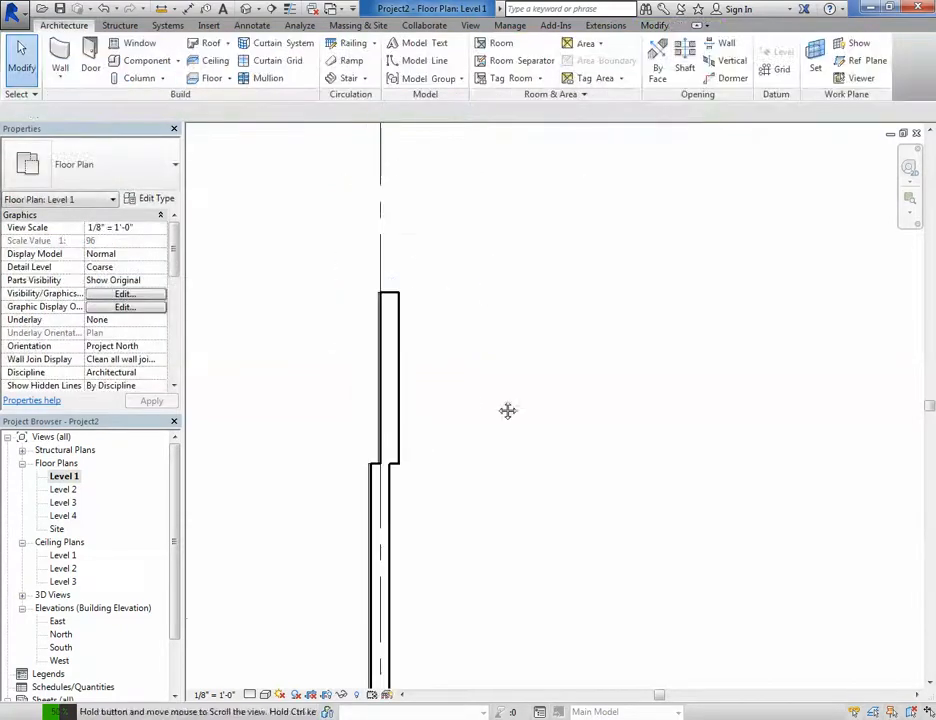
left_click(60, 55)
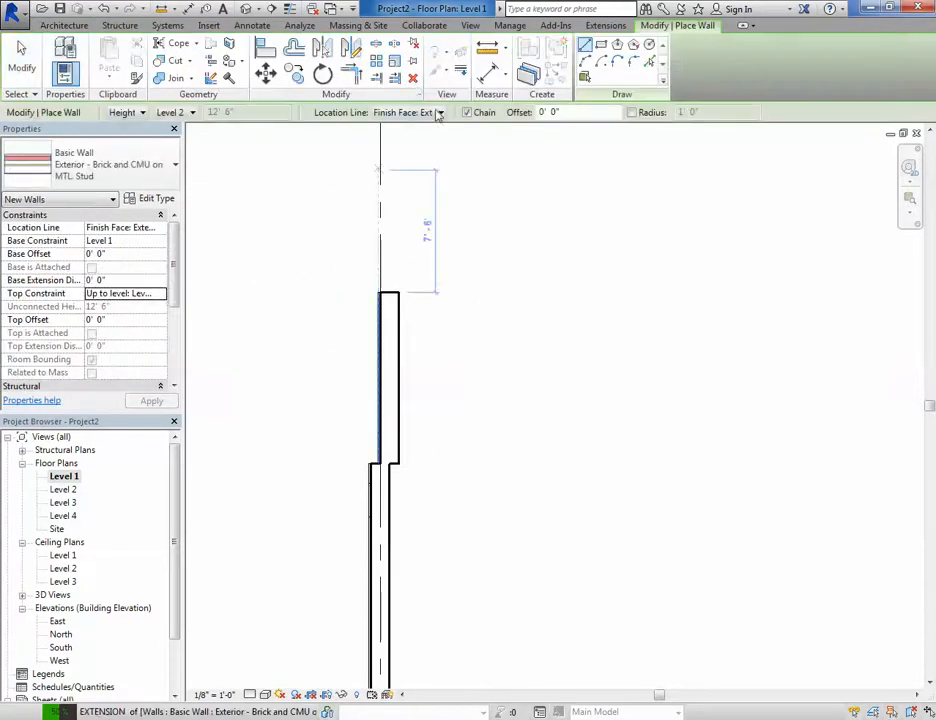
left_click(439, 113)
left_click(405, 159)
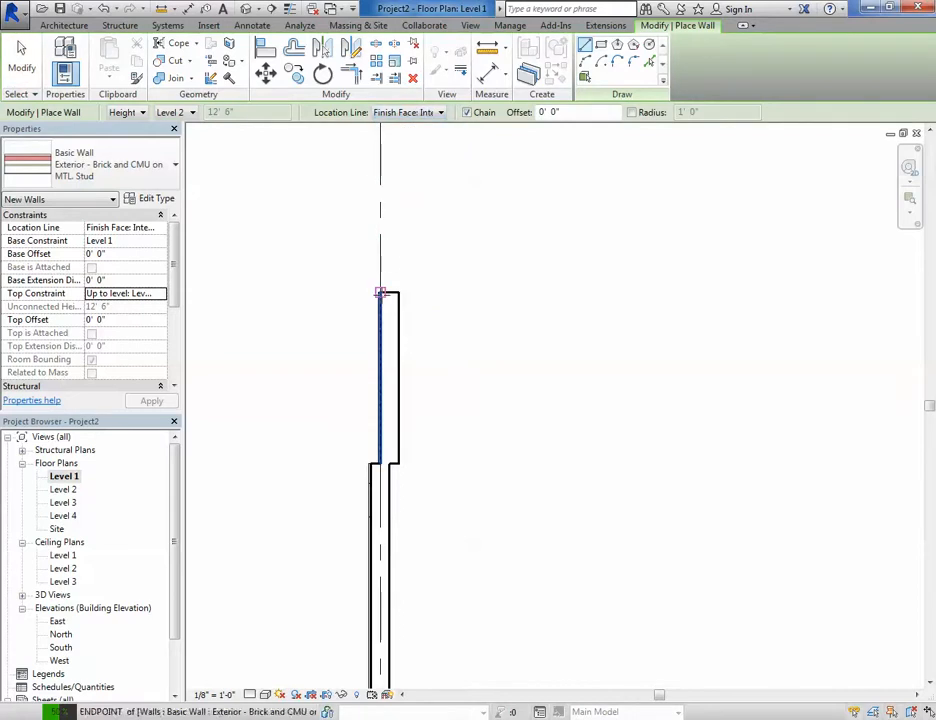
left_click(380, 292)
left_click(376, 145)
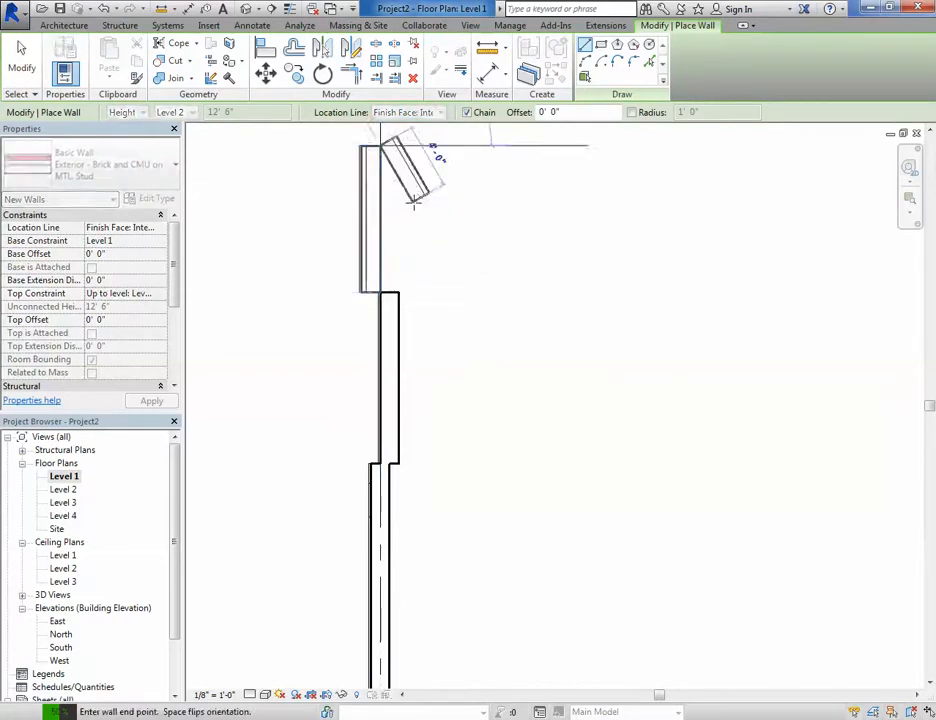
key("Escape")
- Undo the three short test walls along grid 1
scroll(481, 240, "down", 2)
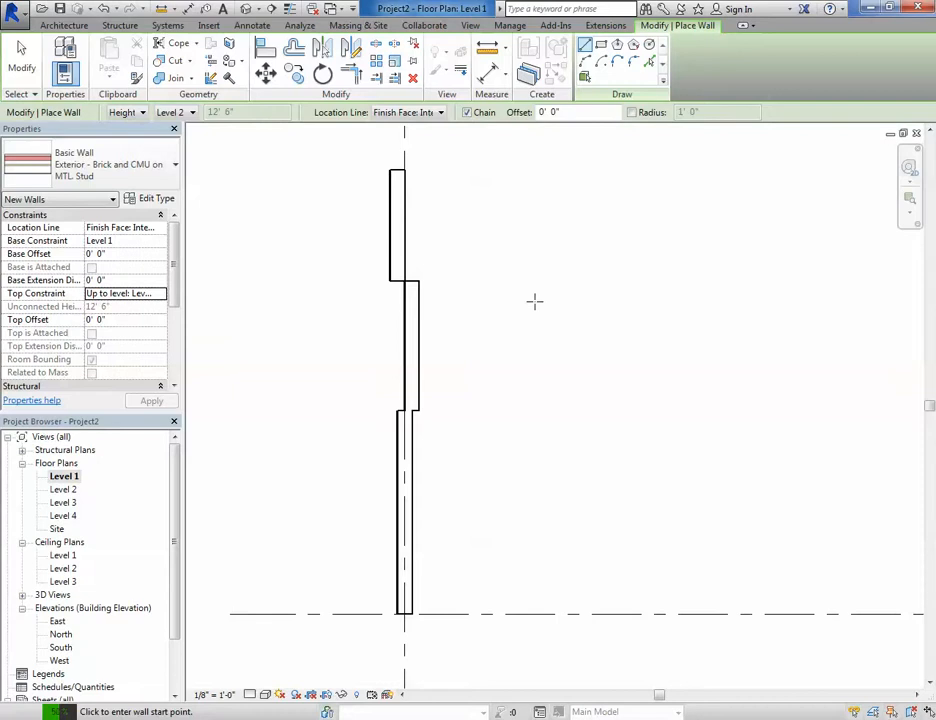
scroll(534, 301, "up", 2)
key("ctrl+z")
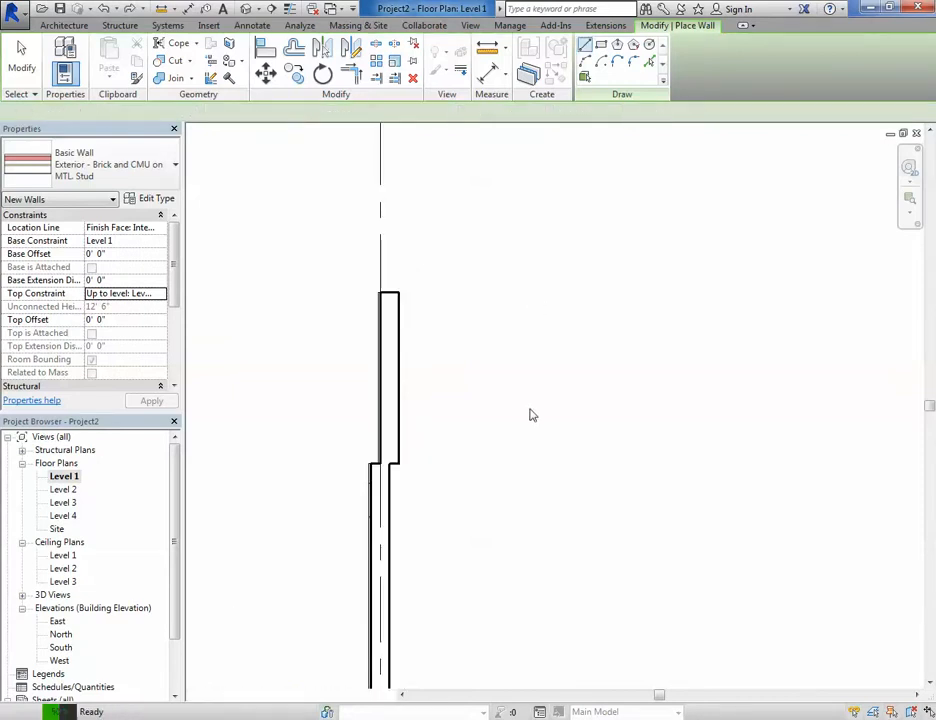
key("ctrl+z")
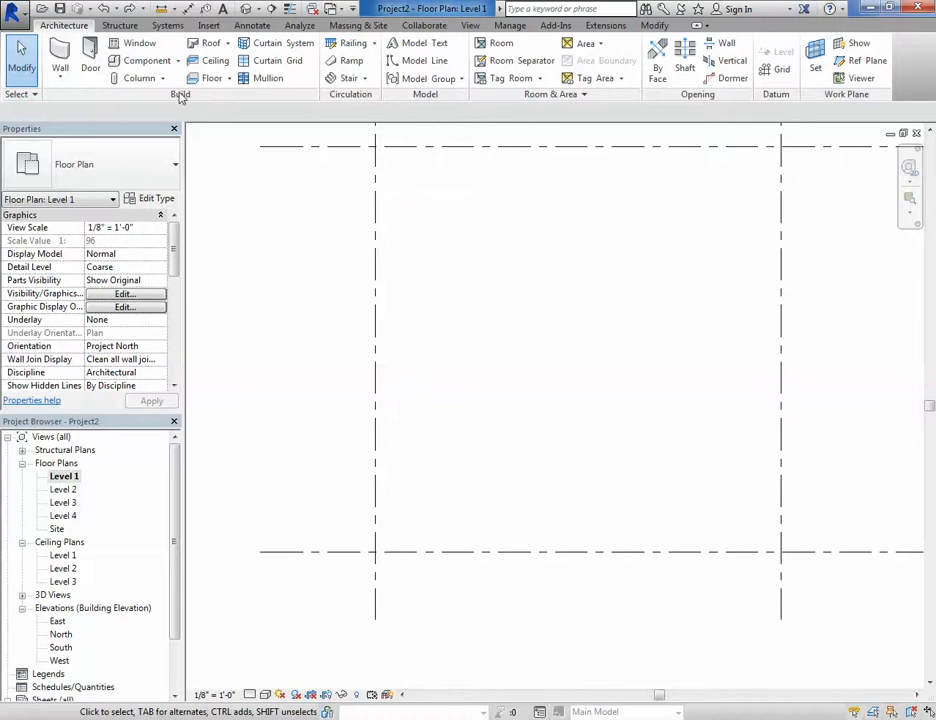
- Start placing walls with the Rectangle draw option
left_click(62, 55)
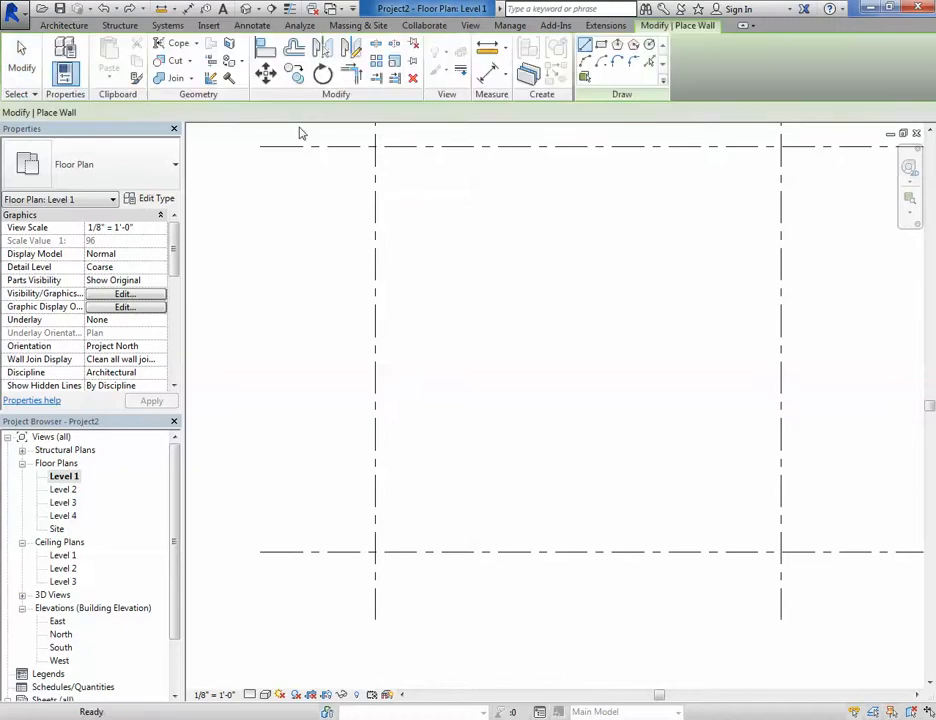
left_click(602, 47)
left_click(410, 111)
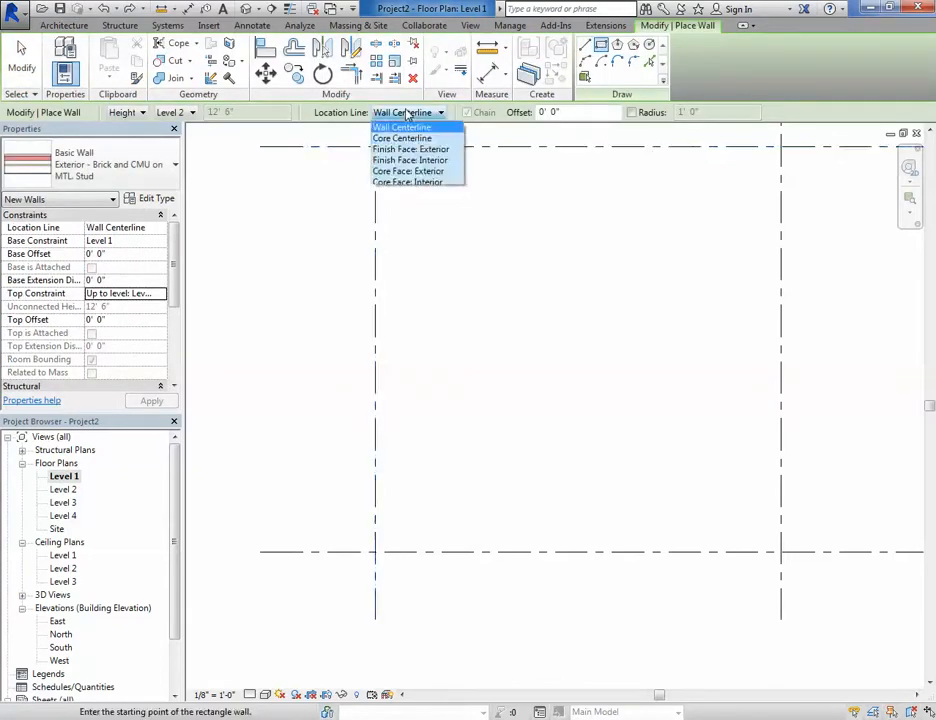
left_click(404, 161)
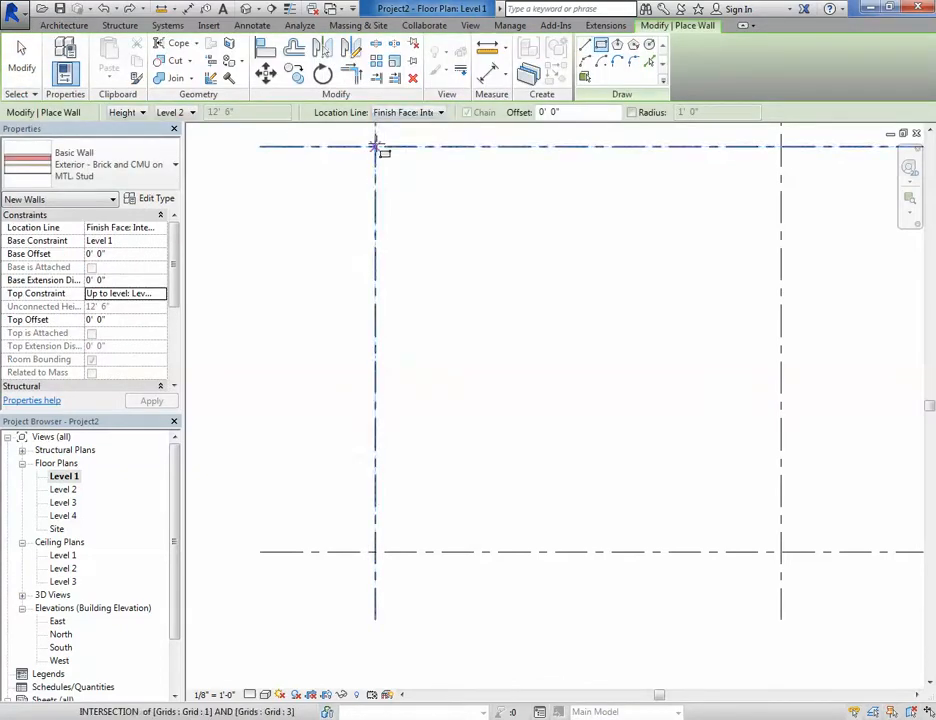
left_click(376, 146)
key("Escape")
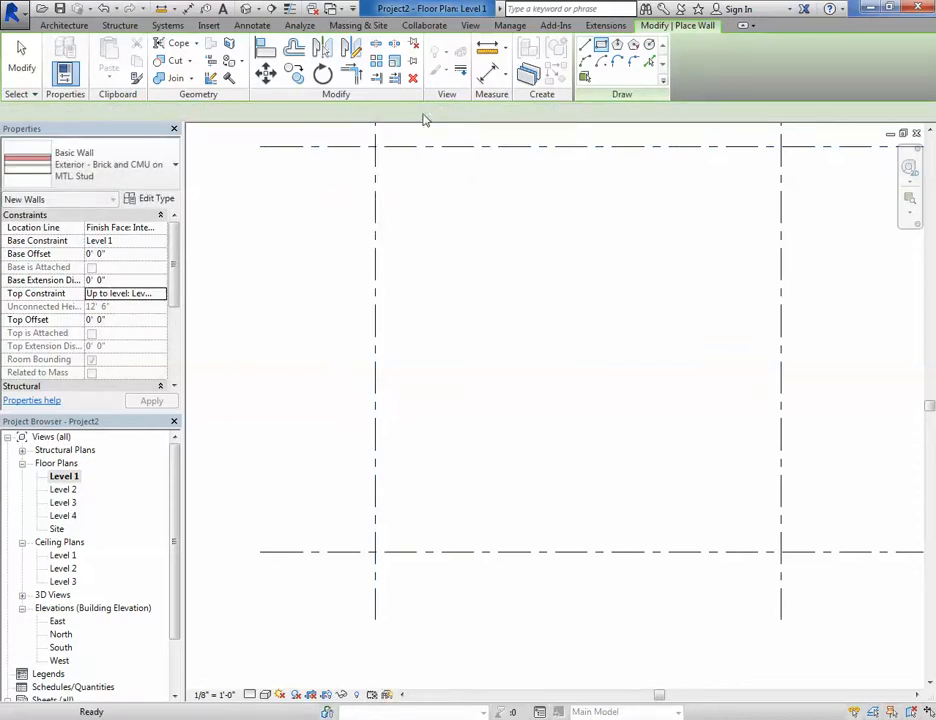
- Draw rectangular walls from the grid 1/3 intersection to the grid 2/4 intersection, using Finish Face: Exterior as the location line
left_click(410, 112)
left_click(420, 150)
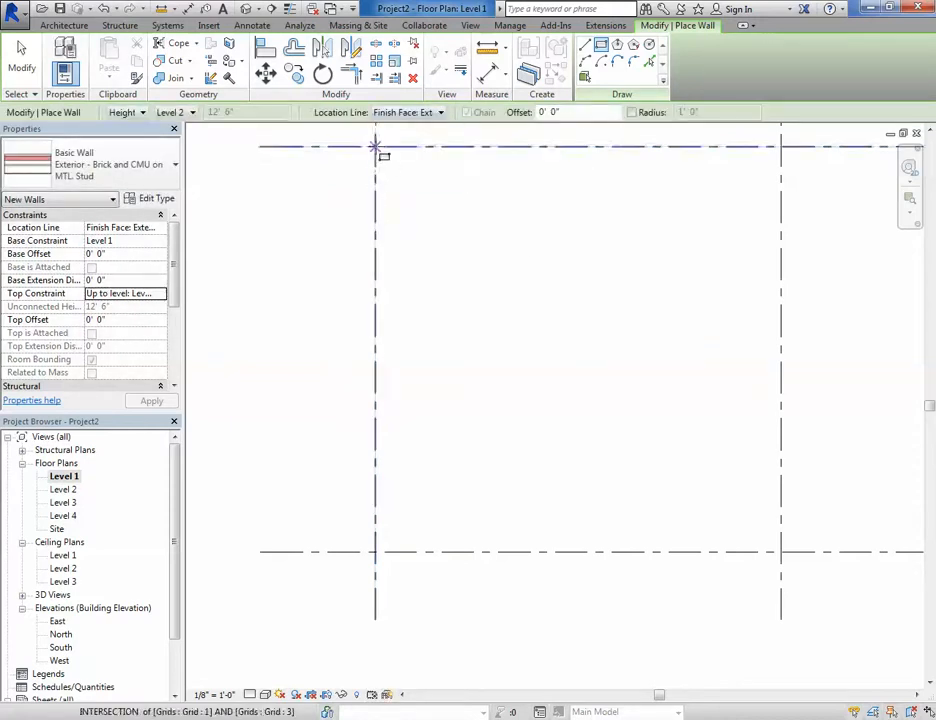
left_click(376, 147)
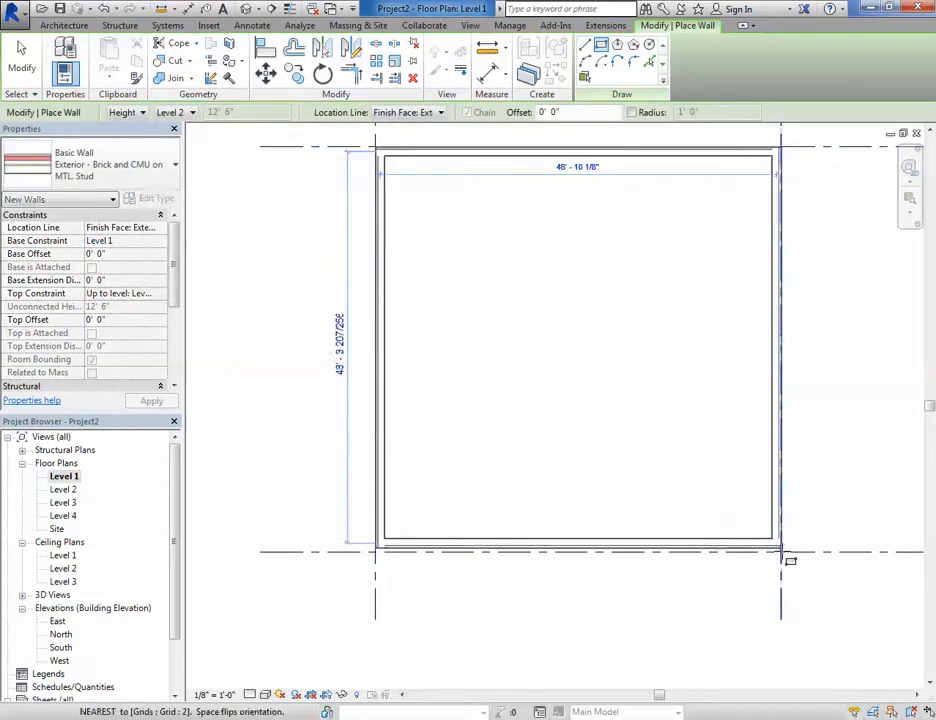
left_click(777, 552)
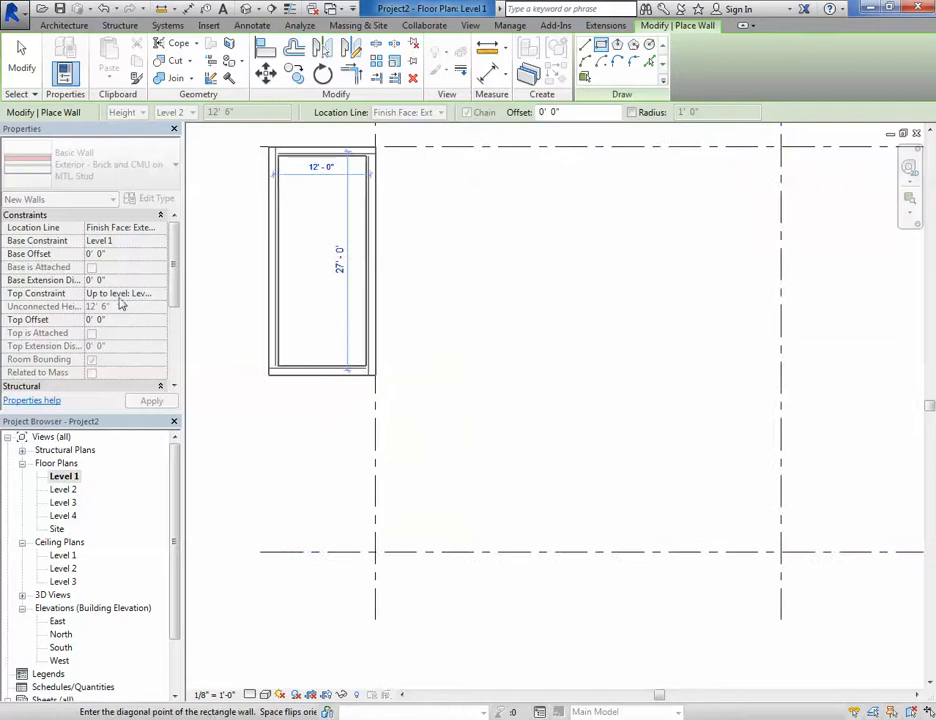
left_click(759, 566)
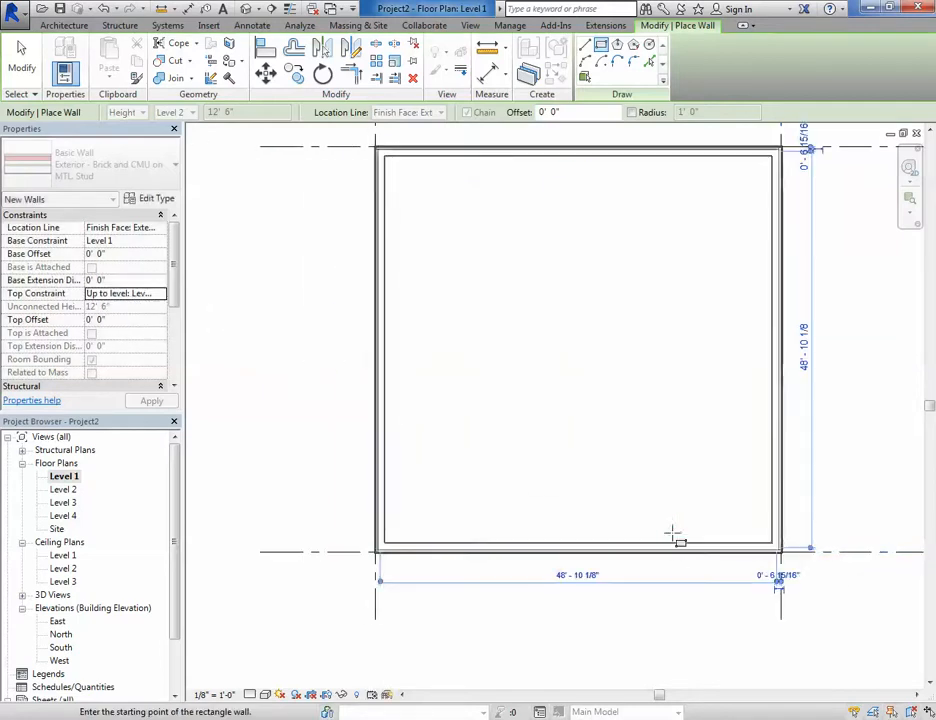
scroll(654, 454, "down", 2)
scroll(594, 434, "down", 1)
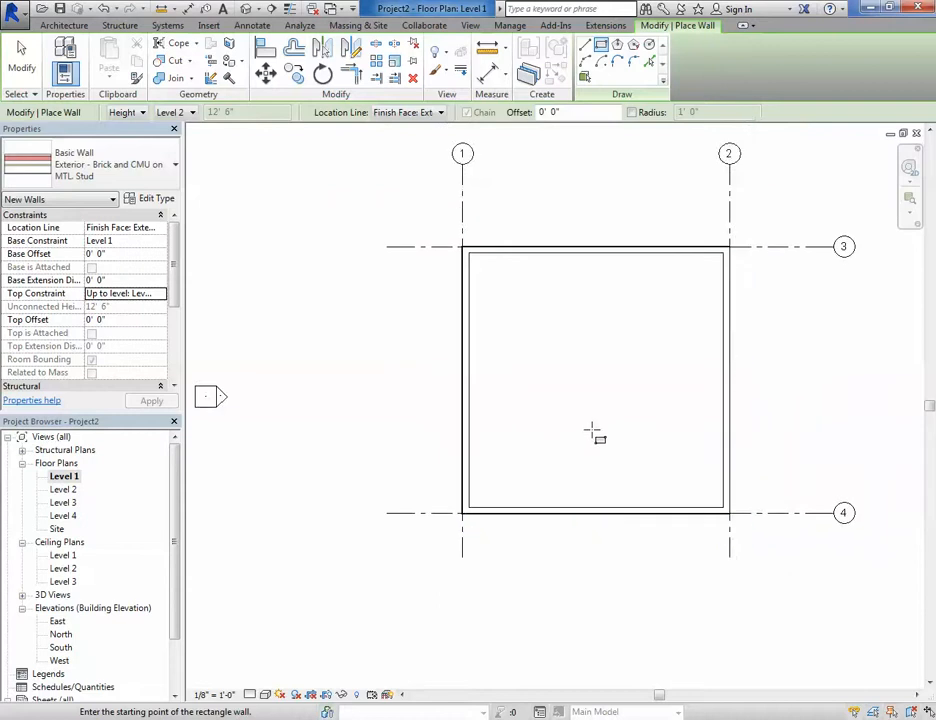
key("Escape")
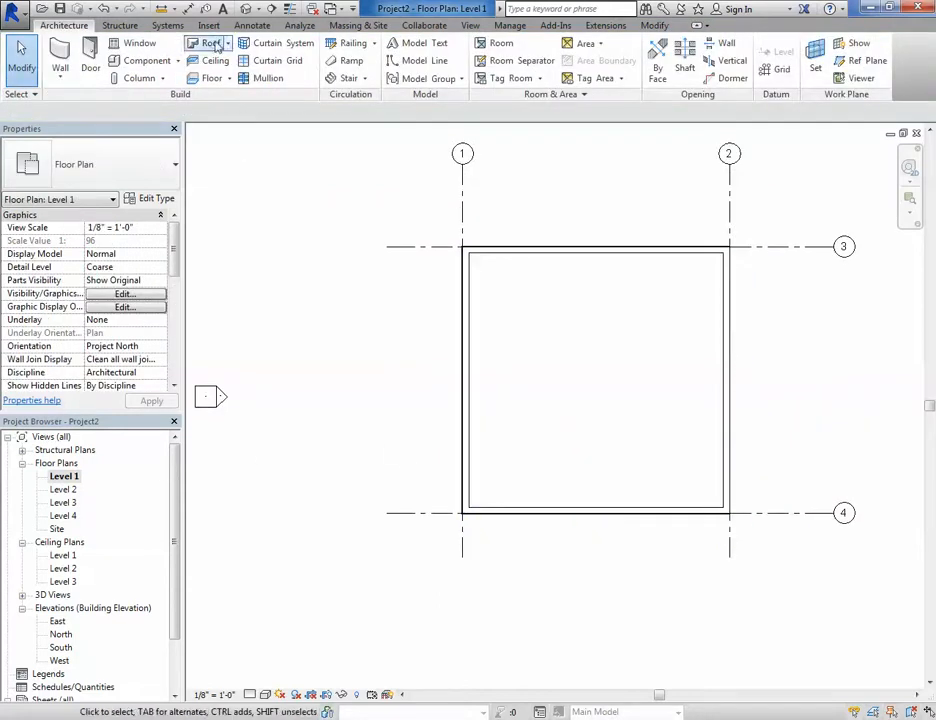
- Open the default 3D view and examine the exterior walls from several sides, including the front
left_click(245, 8)
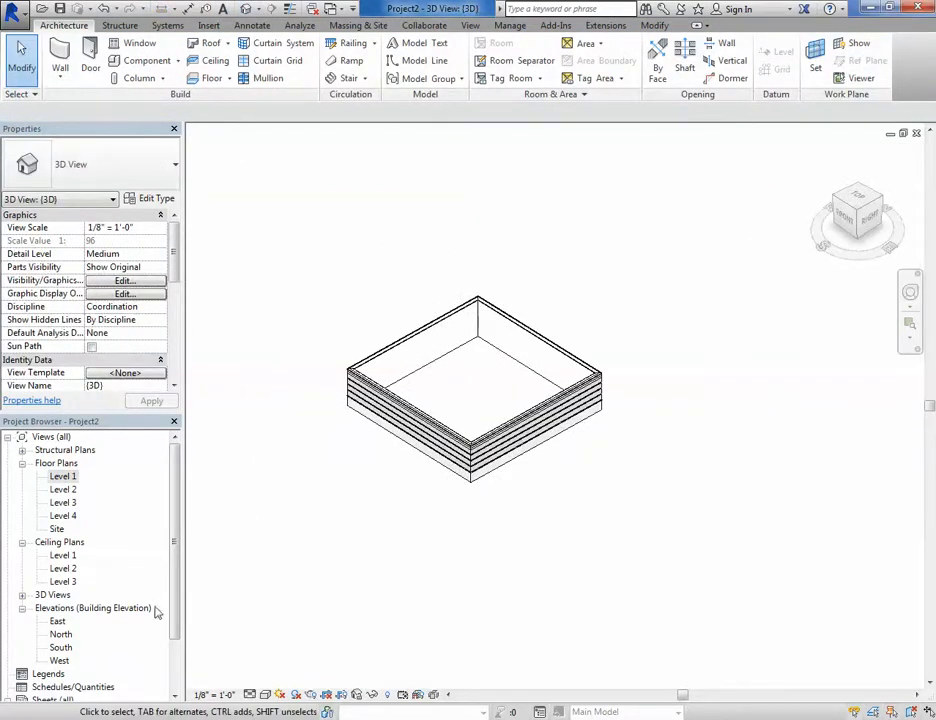
scroll(407, 425, "up", 2)
middle_click_drag(390, 427, 676, 370, "shift")
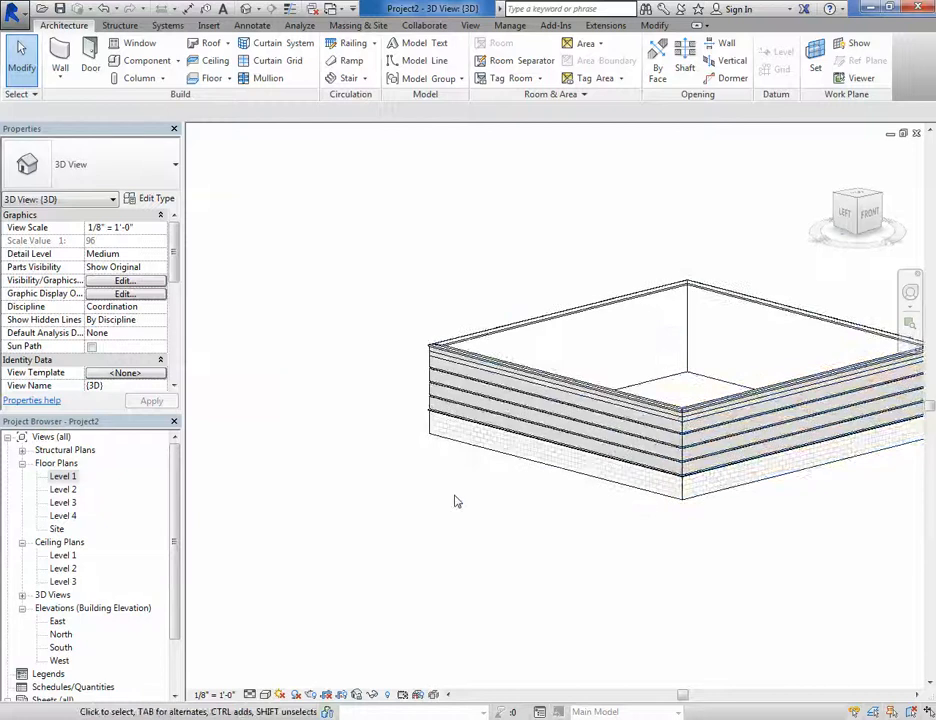
scroll(386, 482, "up", 3)
scroll(288, 384, "down", 2)
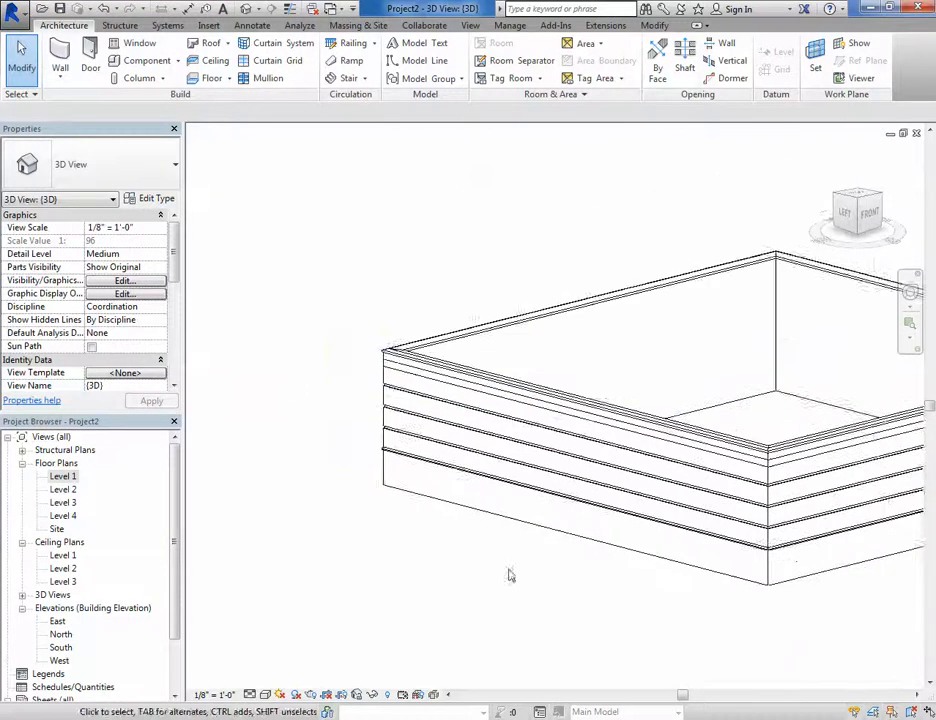
middle_click_drag(510, 575, 553, 536, "shift")
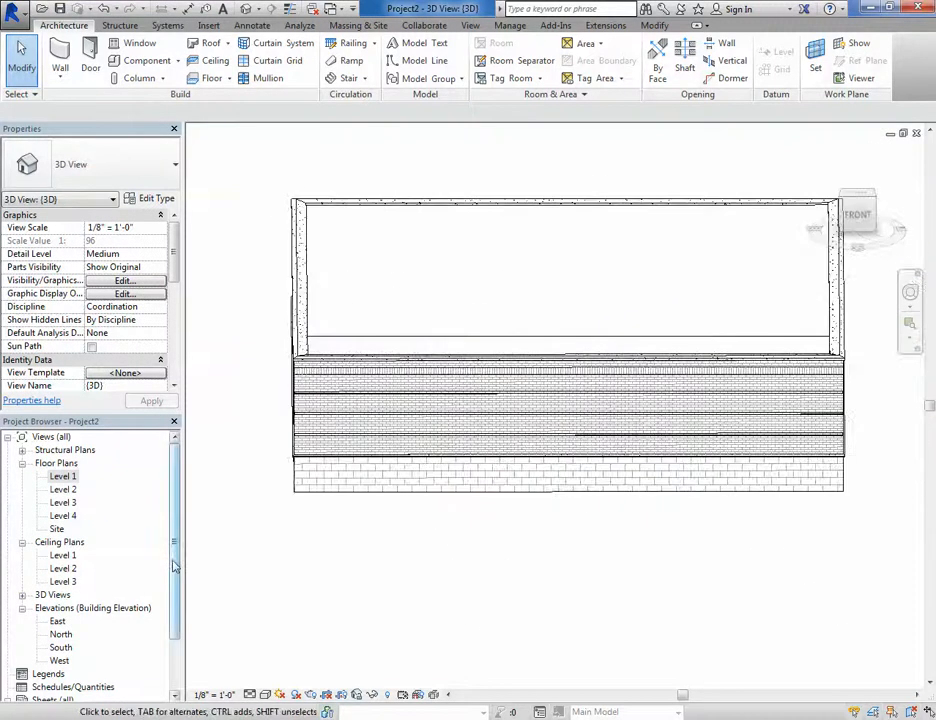
- In the East elevation, raise Level 2 to an elevation of 16' 6"
left_click_drag(173, 566, 178, 594)
double_click(57, 581)
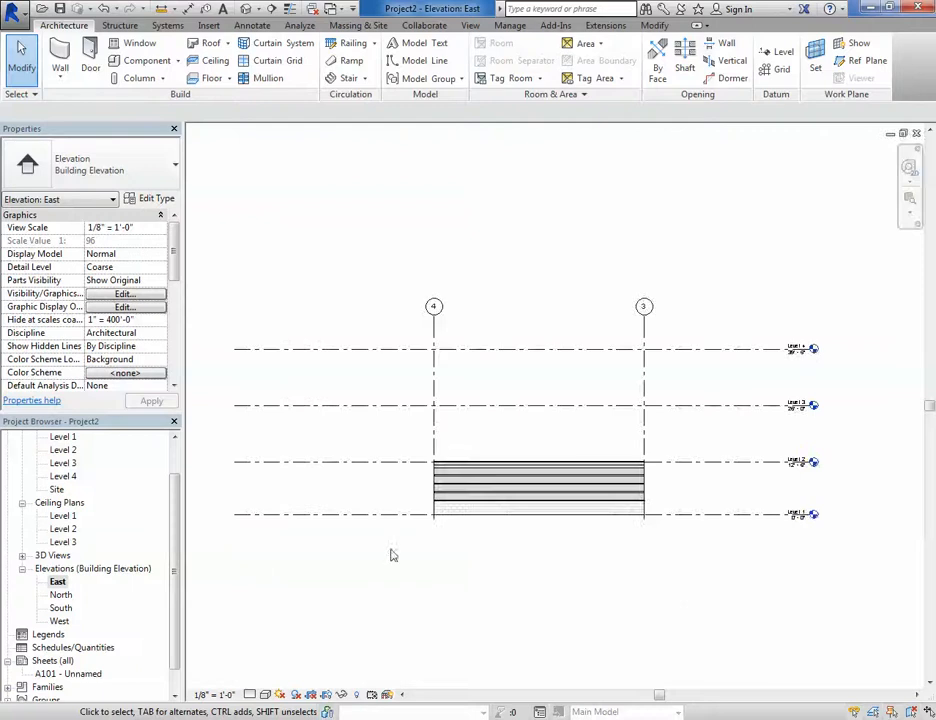
scroll(704, 553, "up", 2)
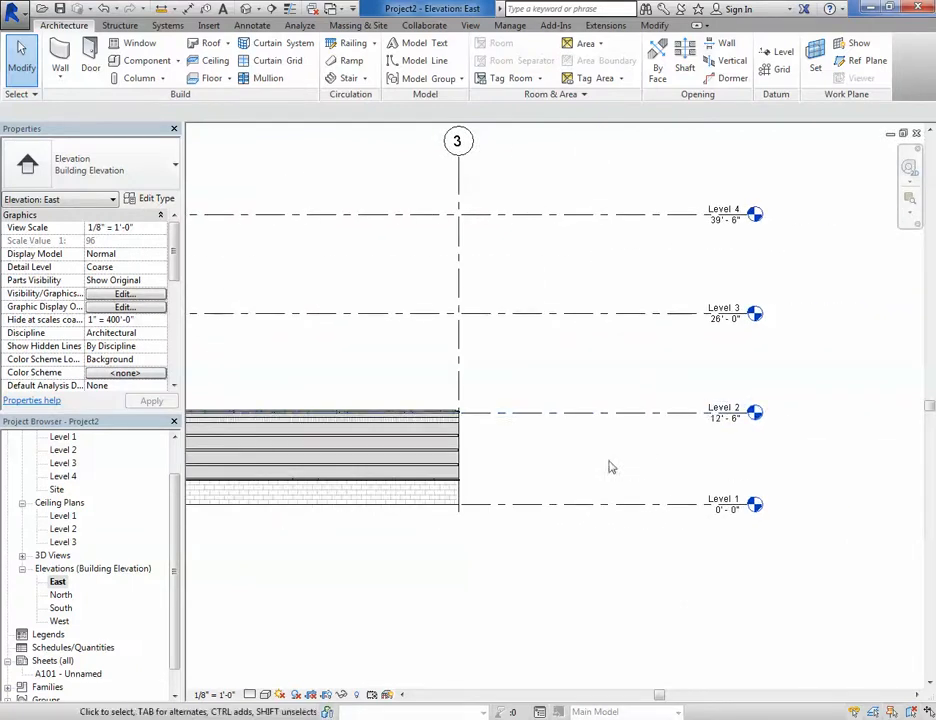
left_click(602, 414)
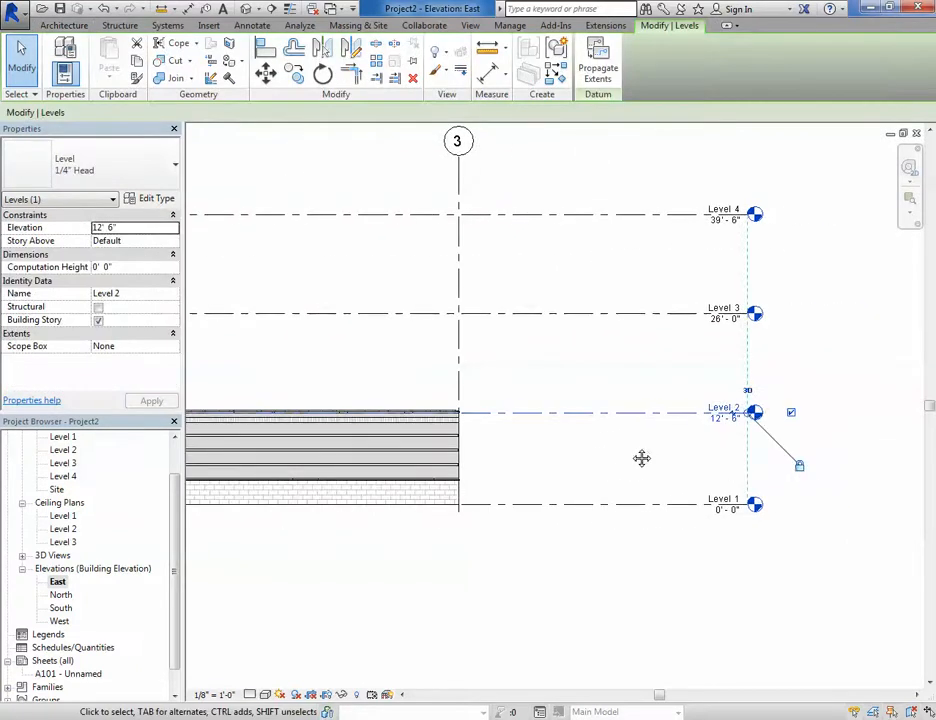
scroll(641, 457, "up", 1)
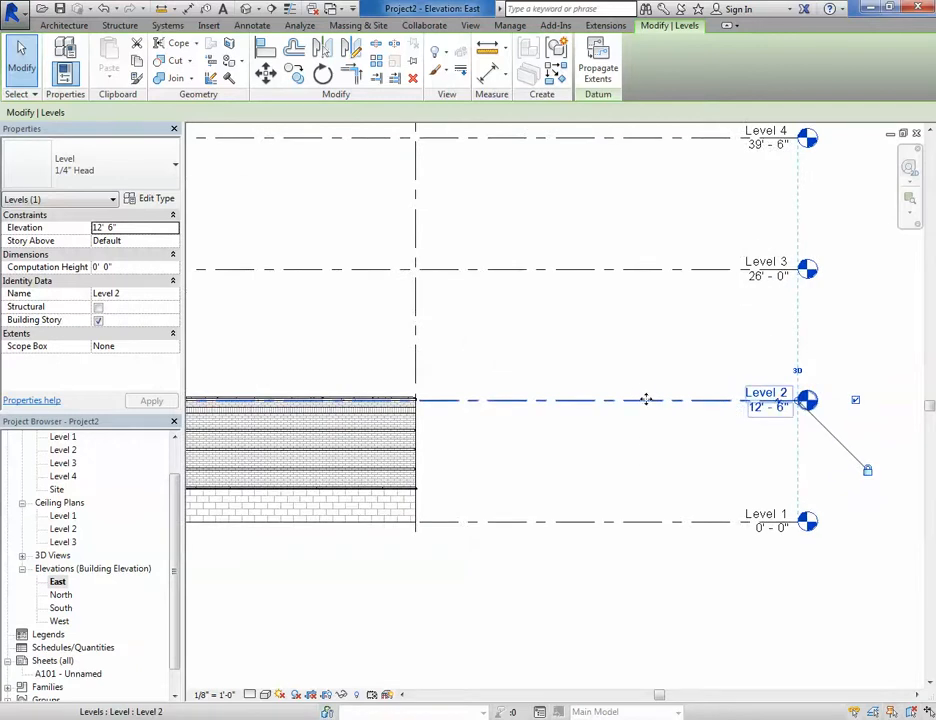
left_click_drag(648, 398, 645, 360)
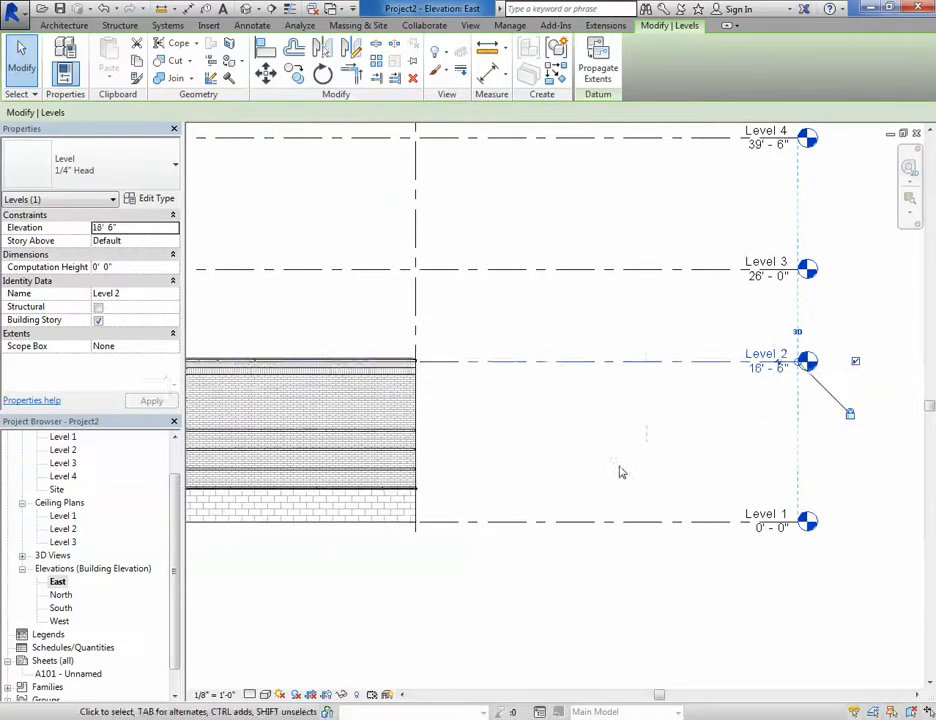
left_click(505, 476)
middle_click_drag(505, 476, 549, 491)
scroll(686, 485, "down", 1)
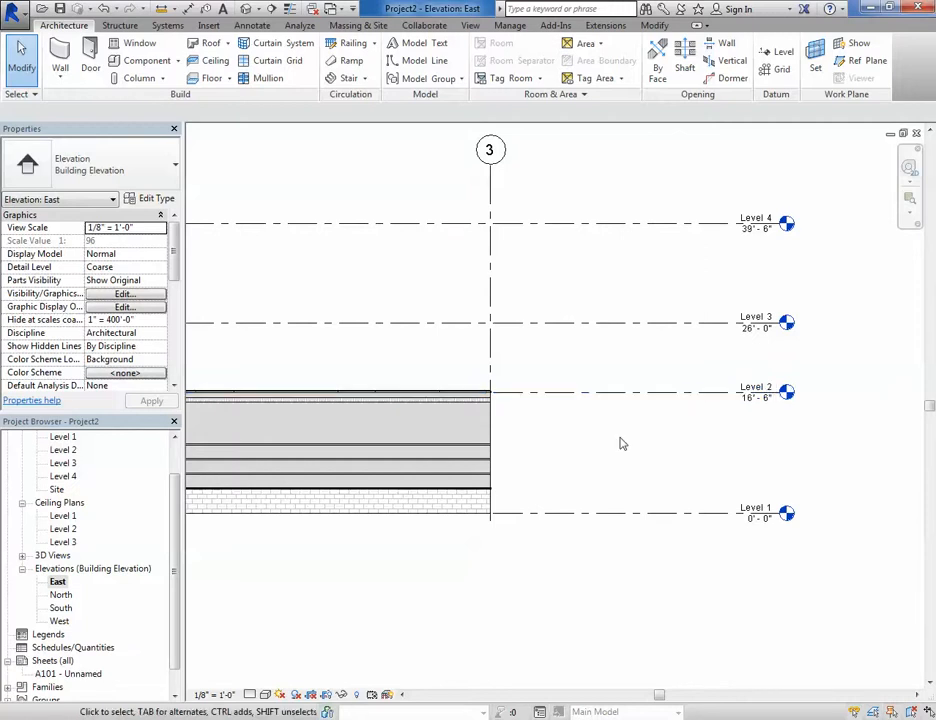
middle_click_drag(398, 463, 629, 474)
scroll(830, 410, "down", 1)
middle_click_drag(840, 438, 675, 424)
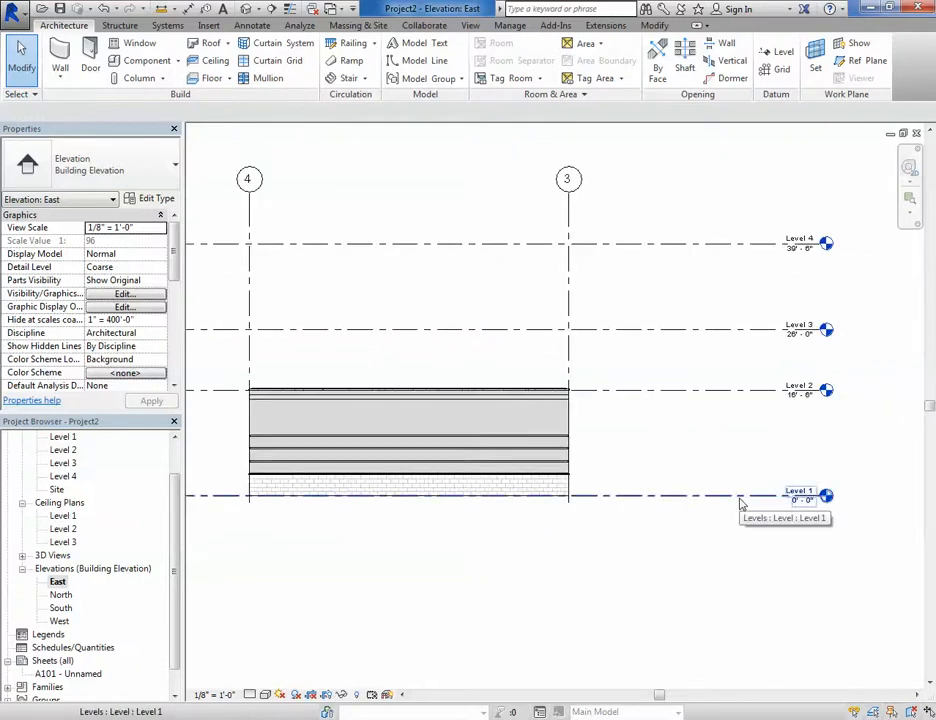
- Return to the Level 1 floor plan
scroll(168, 514, "up", 3)
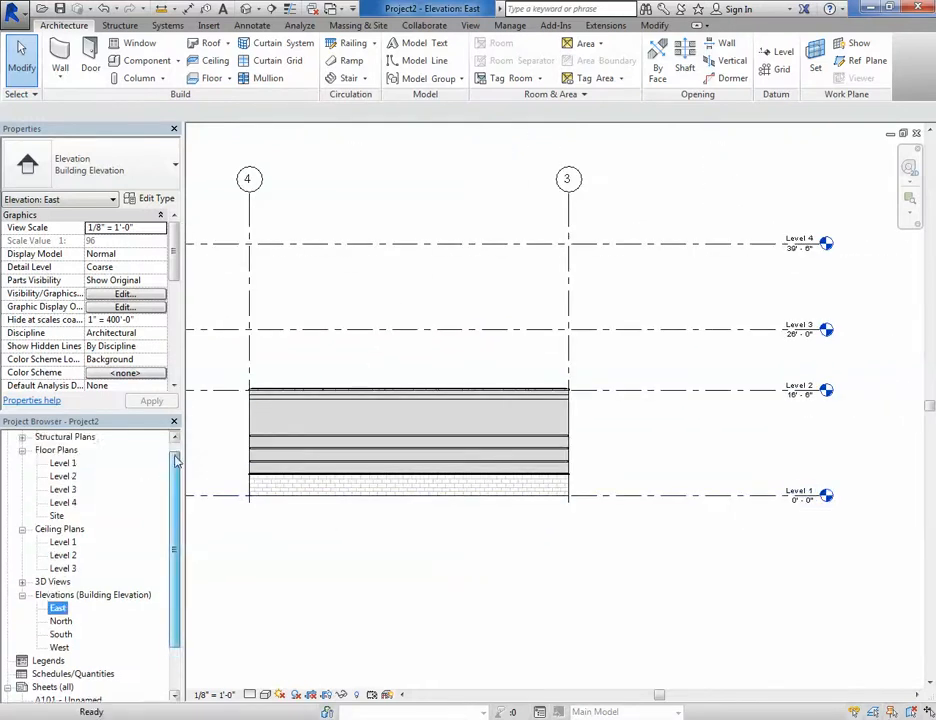
double_click(62, 476)
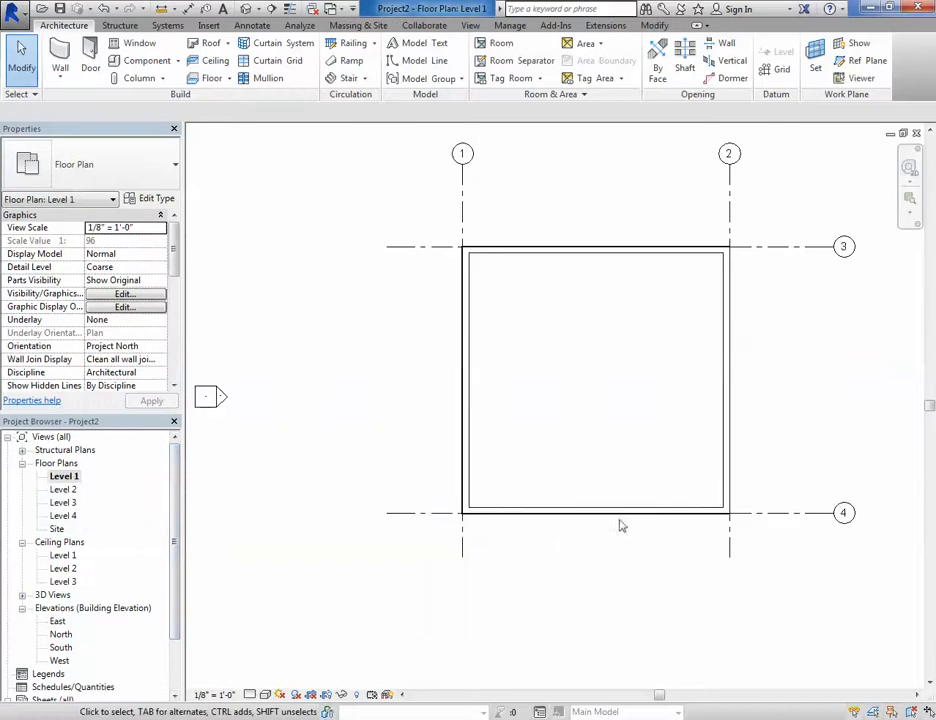
scroll(618, 519, "down", 1)
middle_click_drag(614, 511, 404, 514)
key("a")
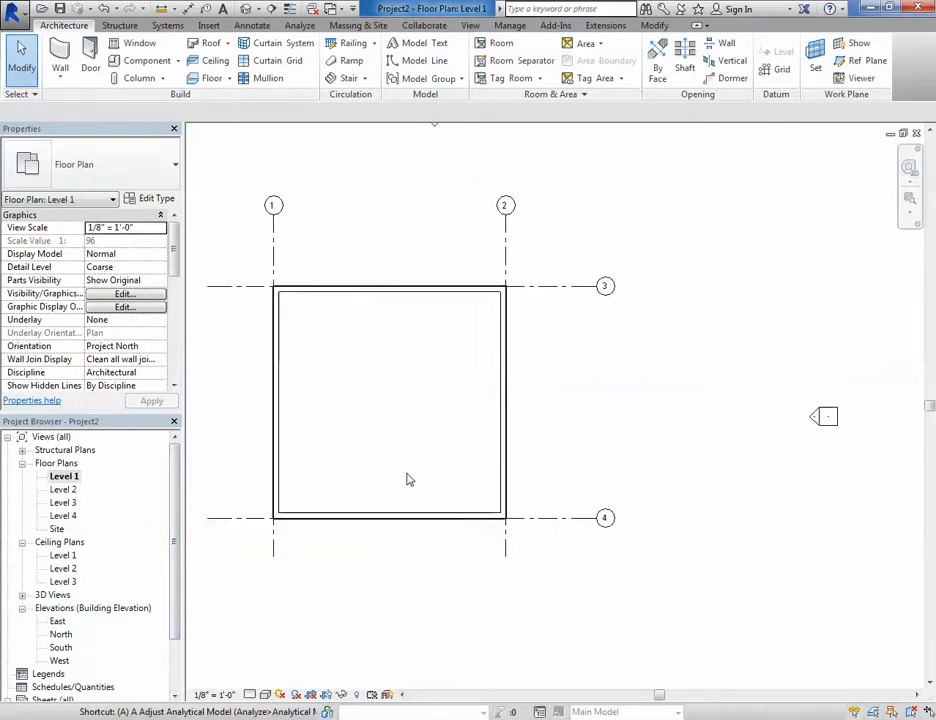
key("l")
key("Escape")
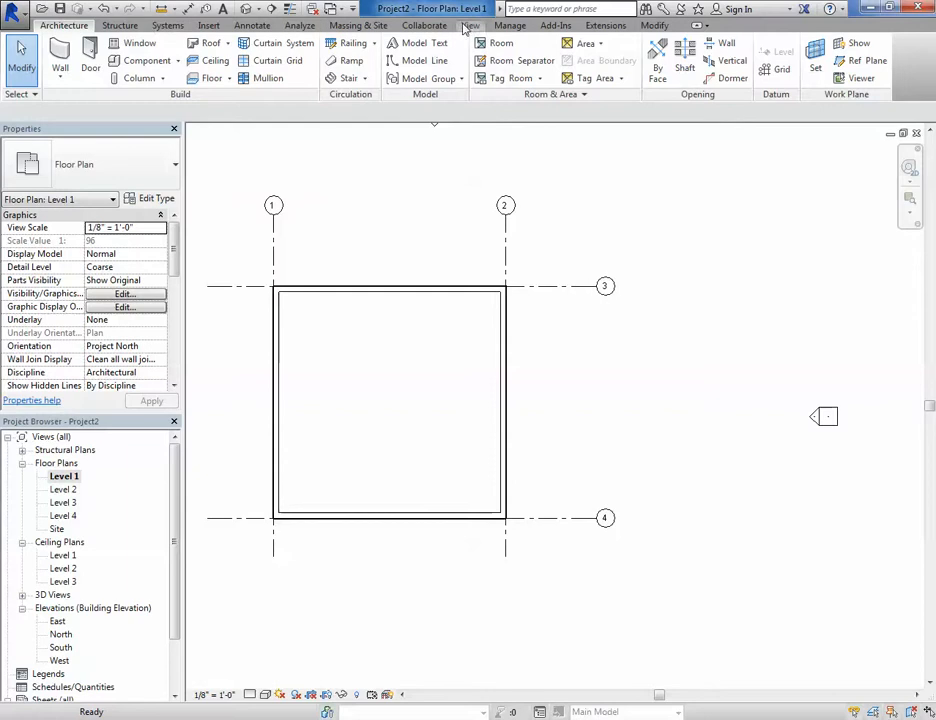
- Align the west wall's exterior face to grid 1 and lock the alignment
left_click(510, 27)
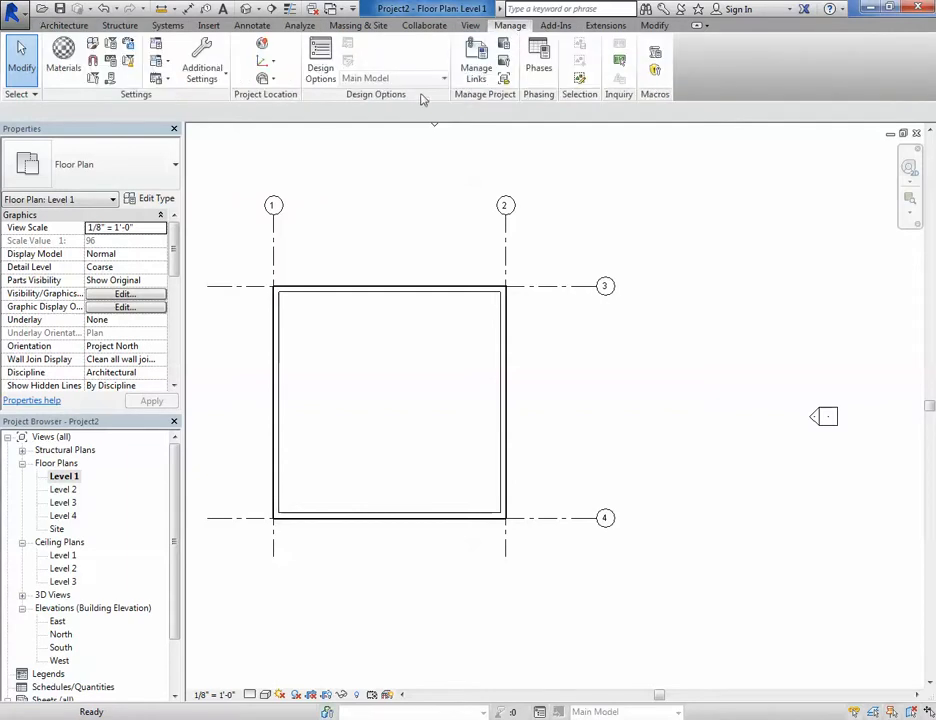
left_click(657, 27)
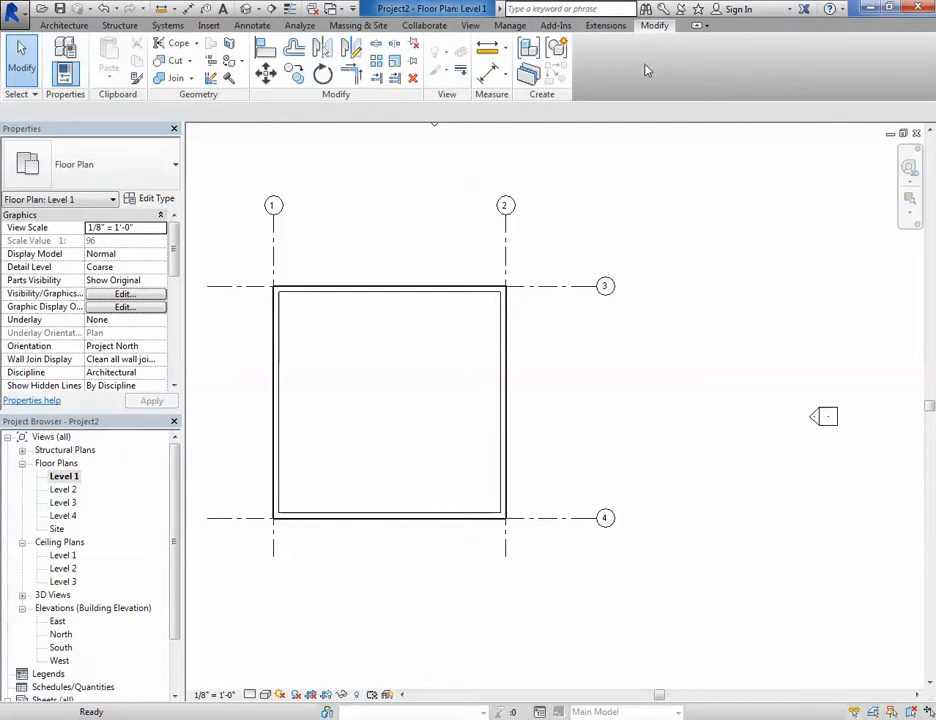
left_click(270, 50)
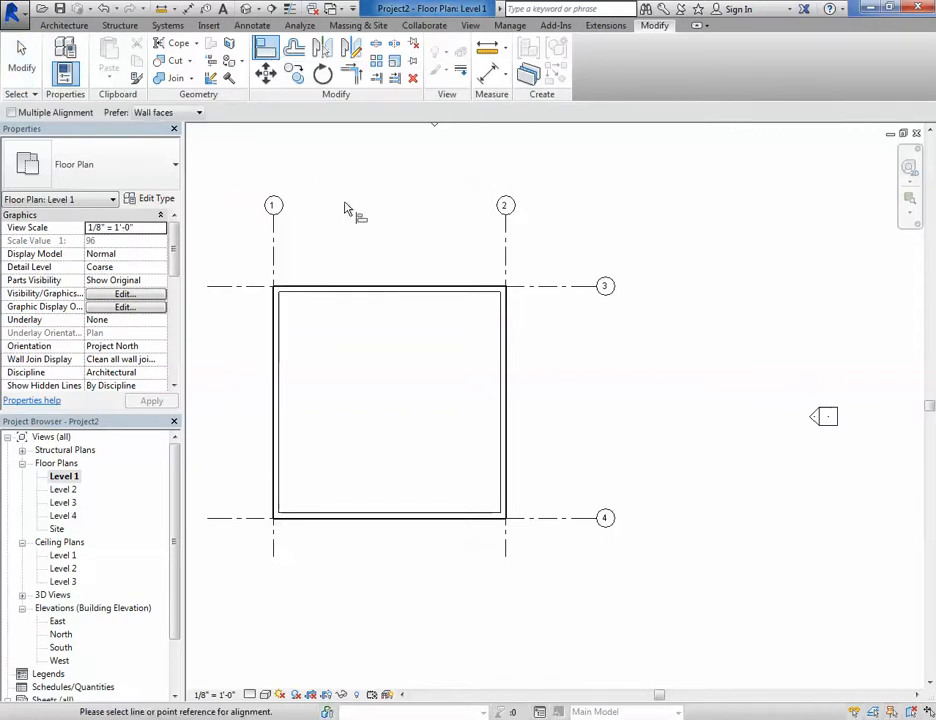
left_click(273, 247)
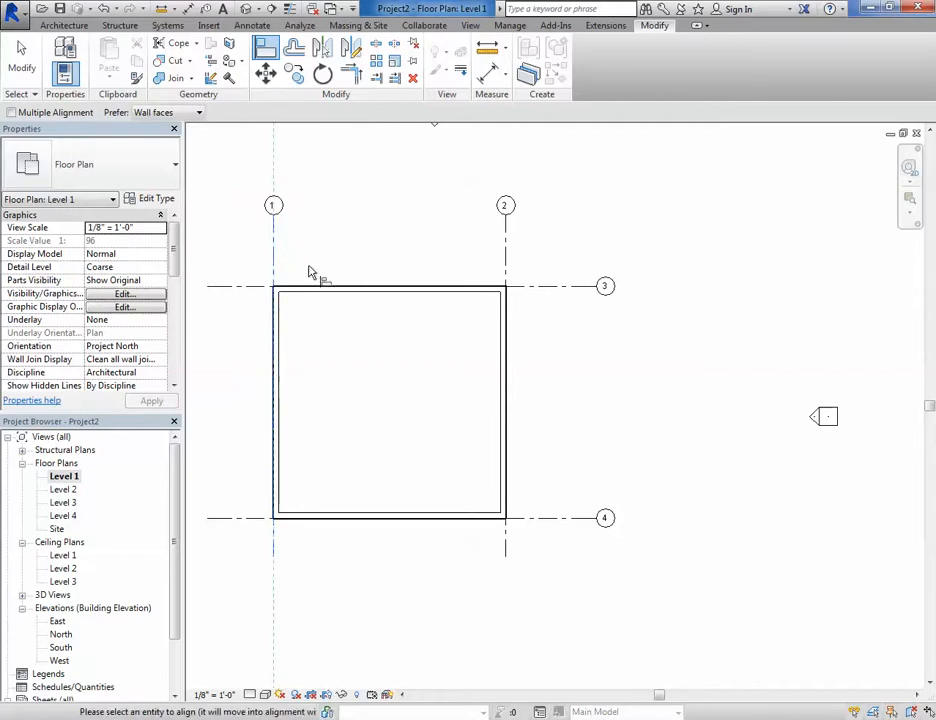
left_click(276, 338)
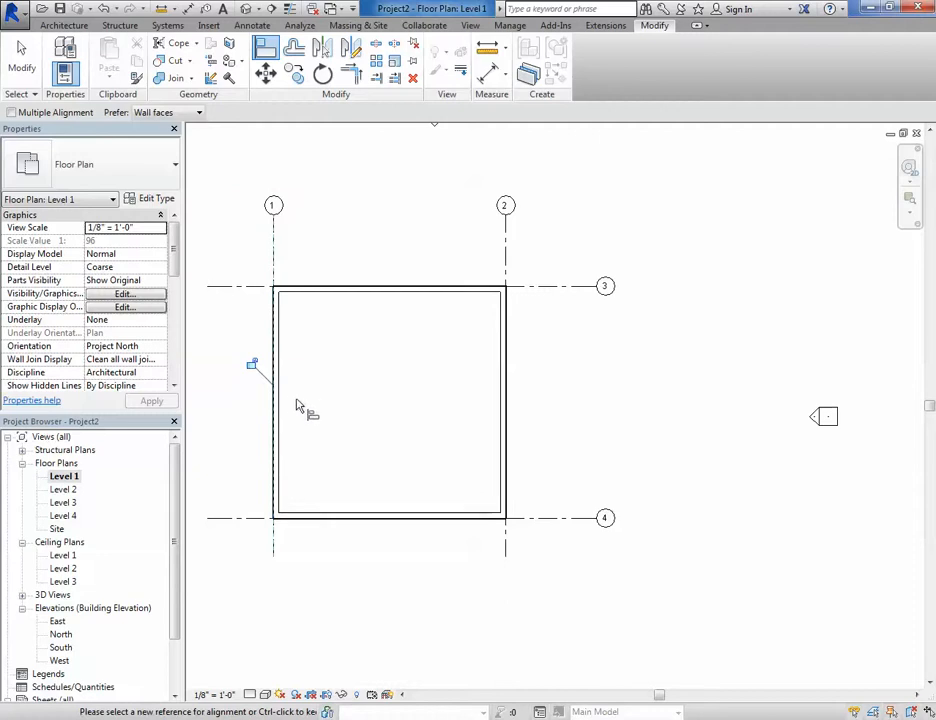
scroll(252, 368, "up", 3)
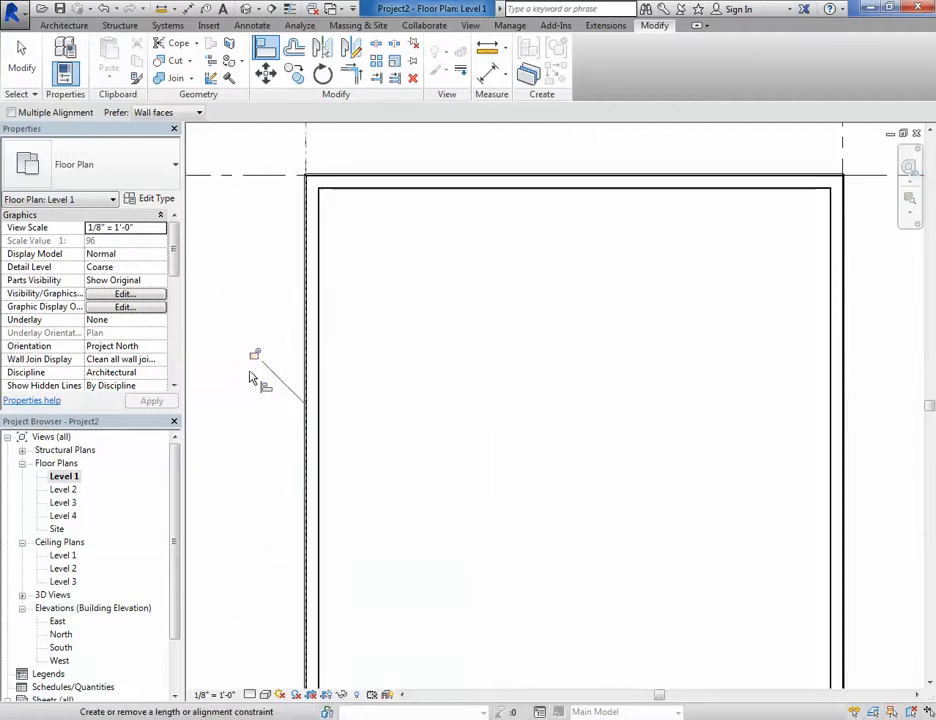
scroll(251, 360, "down", 1)
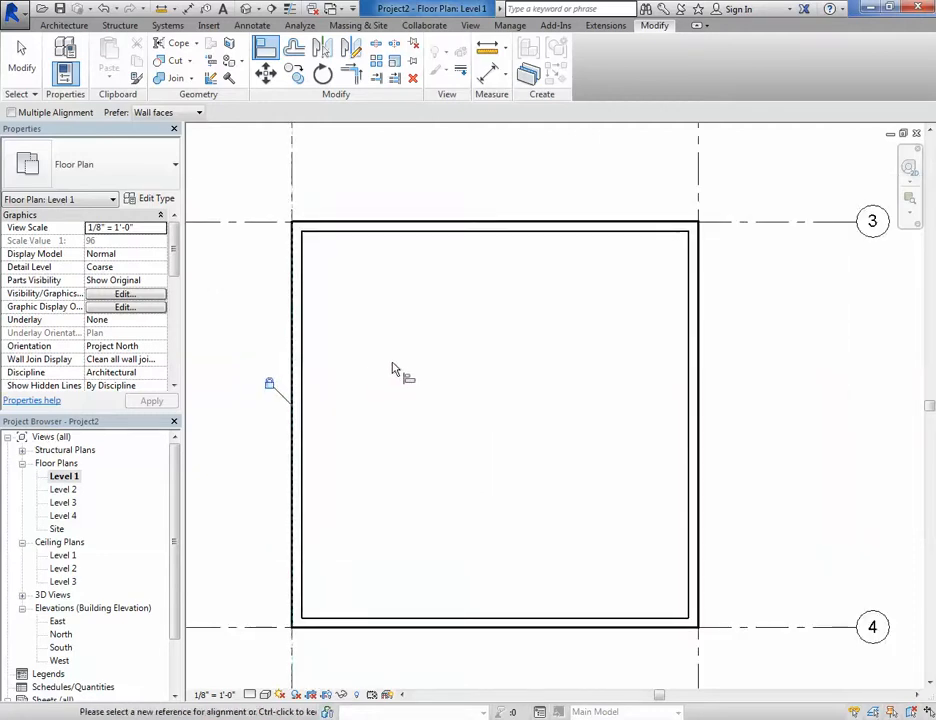
key("Escape")
key("Escape")
- Move the north wall south, away from grid 3
left_click(455, 234)
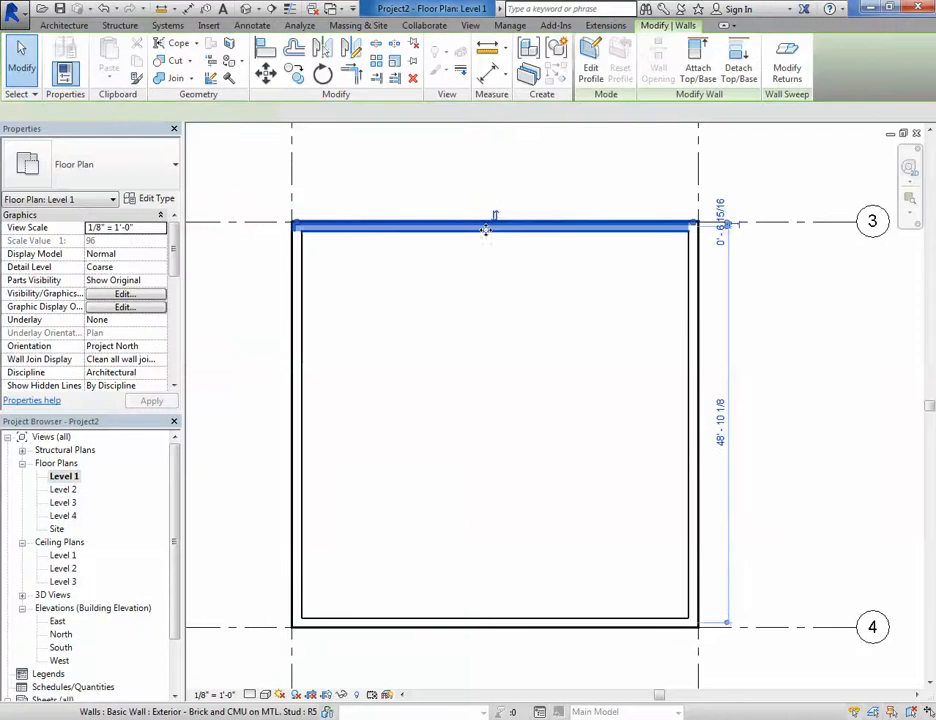
left_click_drag(487, 226, 487, 285)
left_click(479, 401)
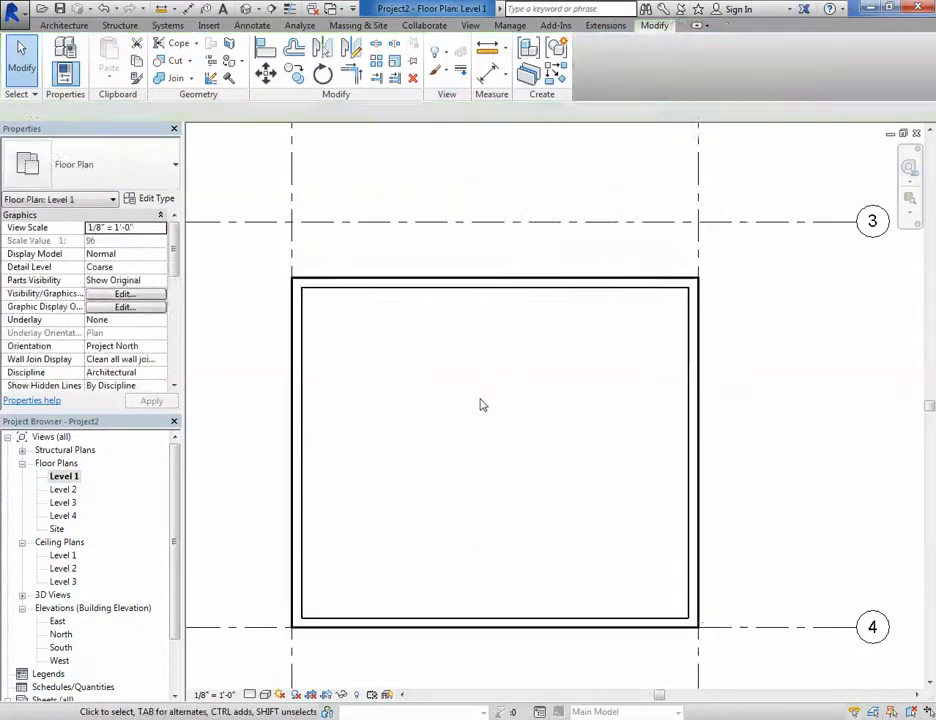
- Align the north wall's exterior face to grid 3 and lock the alignment
scroll(464, 379, "down", 1)
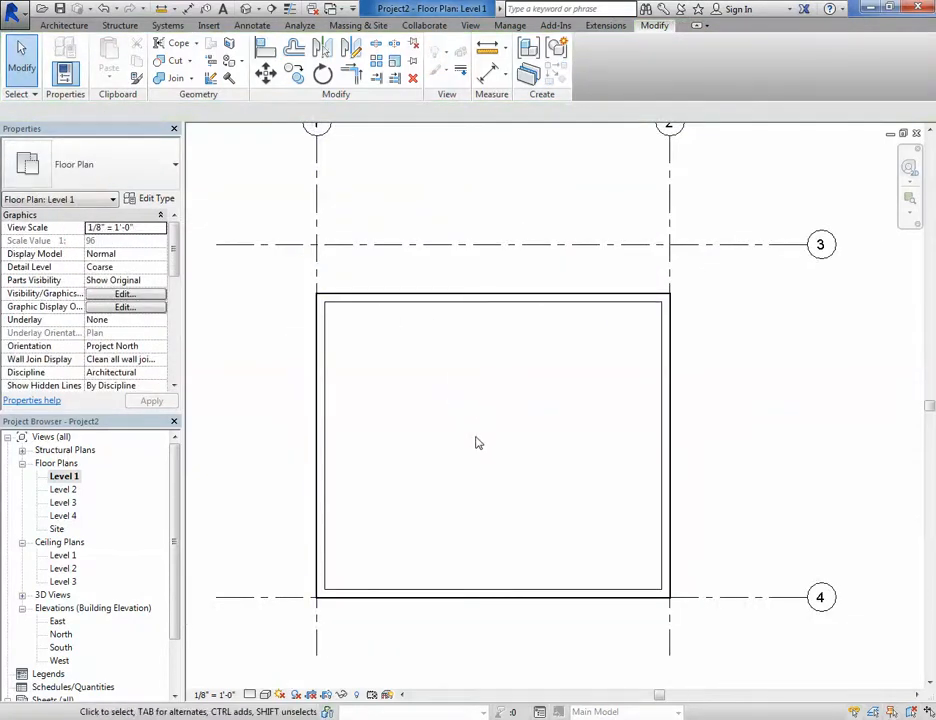
key("a")
key("l")
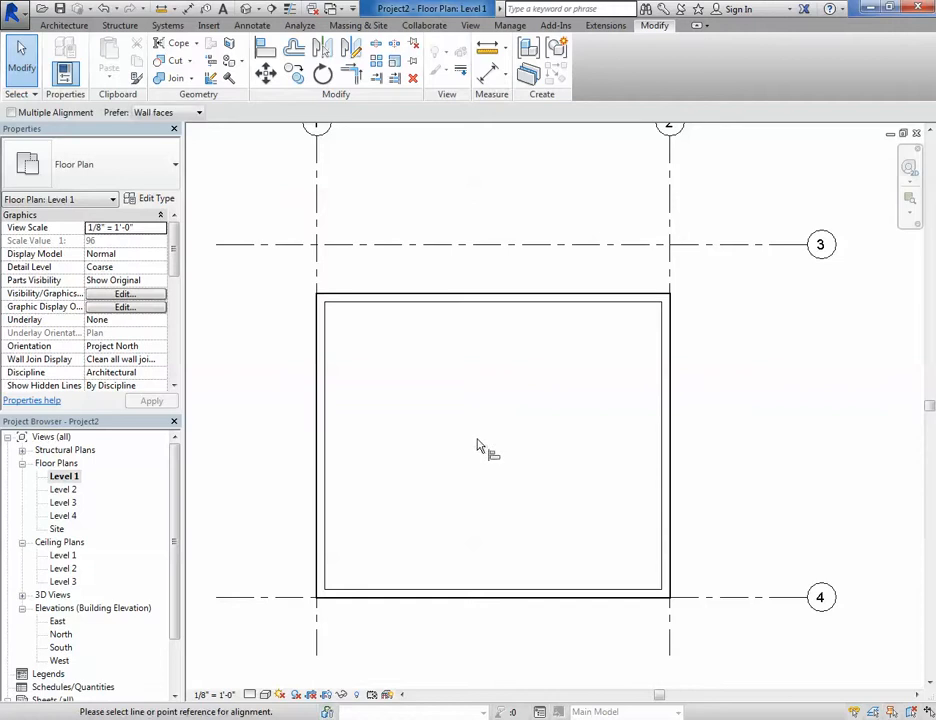
left_click(719, 247)
left_click(587, 294)
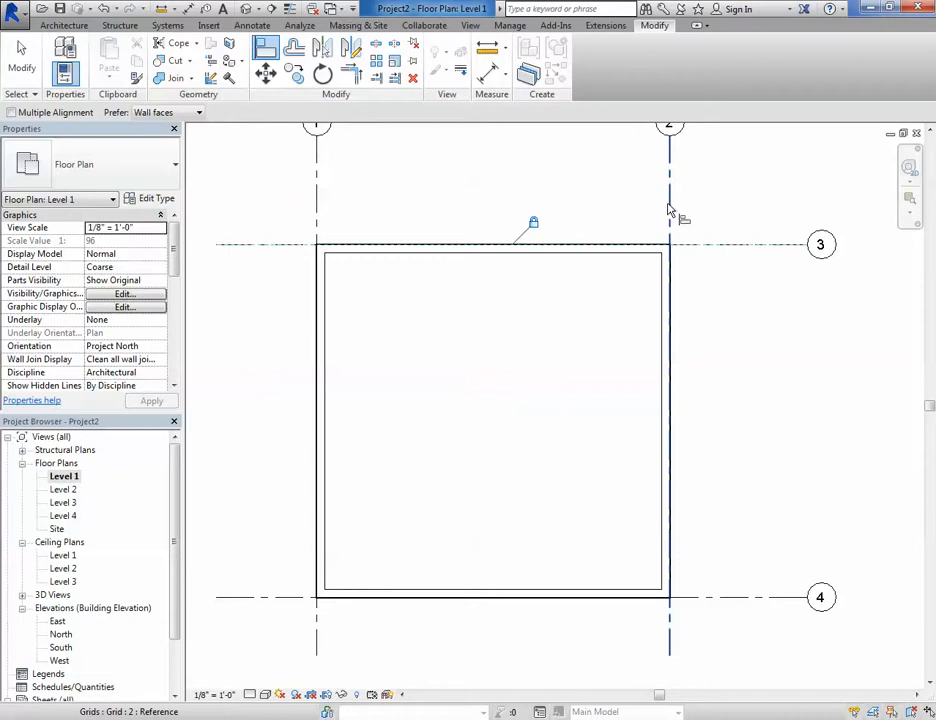
key("Escape")
key("Escape")
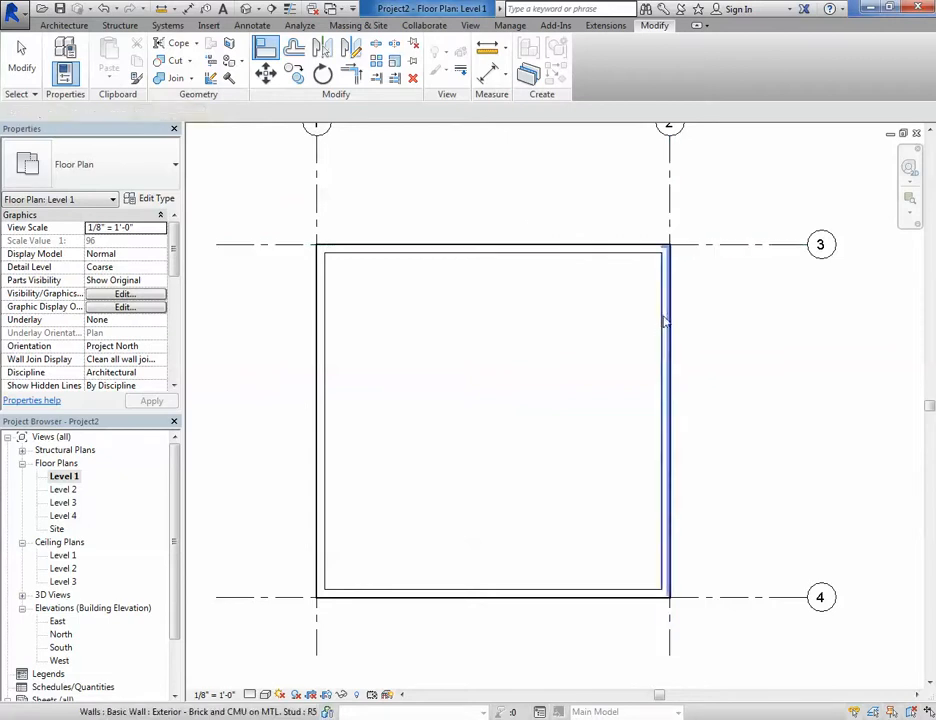
- Move the east wall inward off grid 2, and align its exterior face back to grid 2 with the alignment locked
left_click(661, 329)
left_click_drag(661, 329, 607, 333)
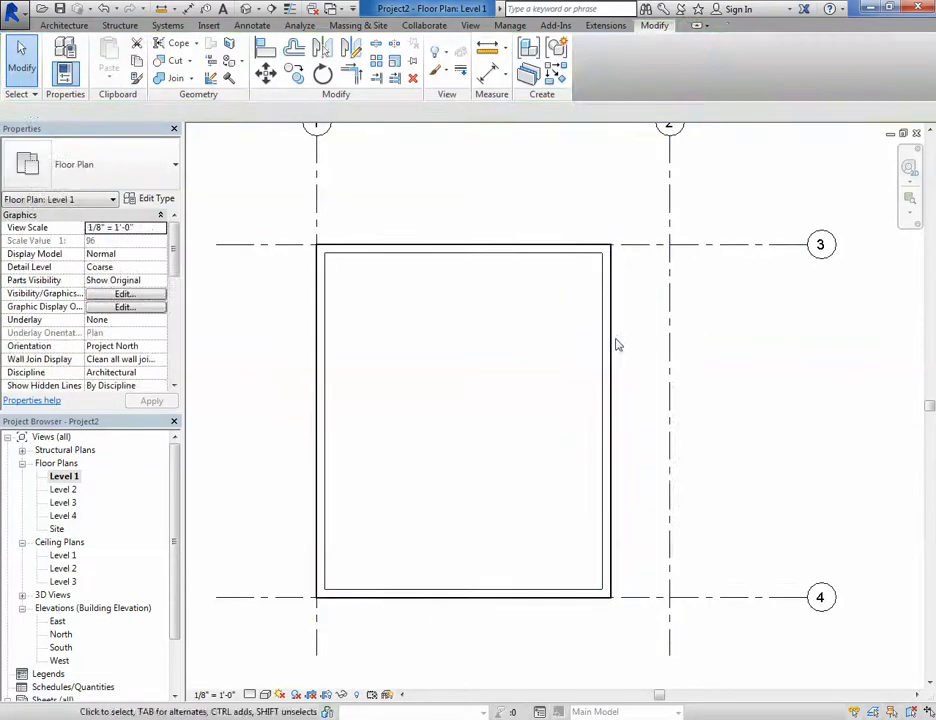
key("a")
key("l")
left_click(671, 198)
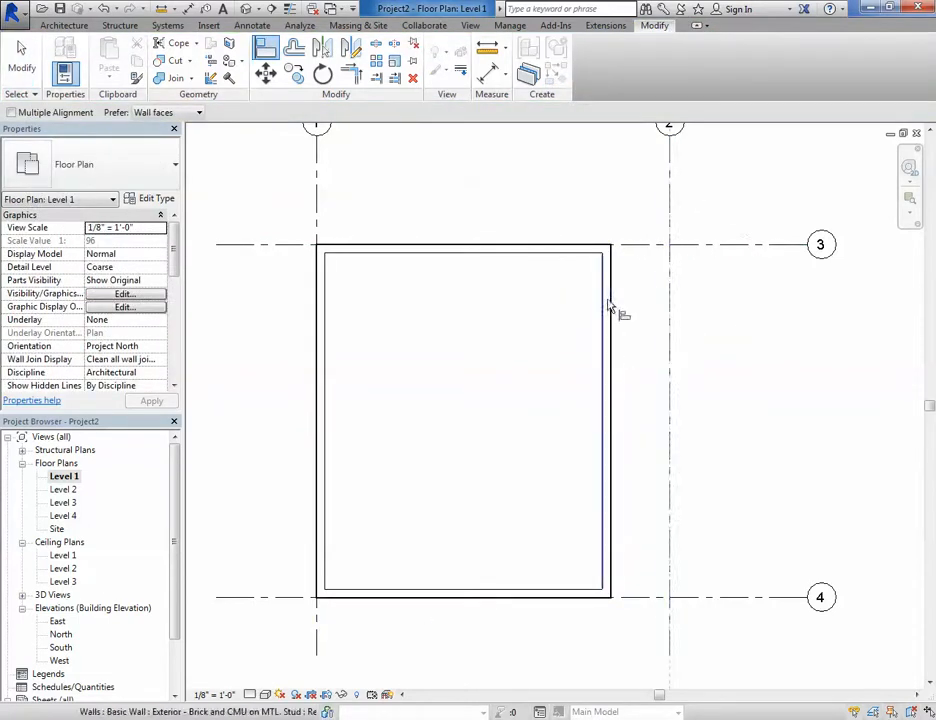
left_click(611, 307)
scroll(655, 548, "down", 1)
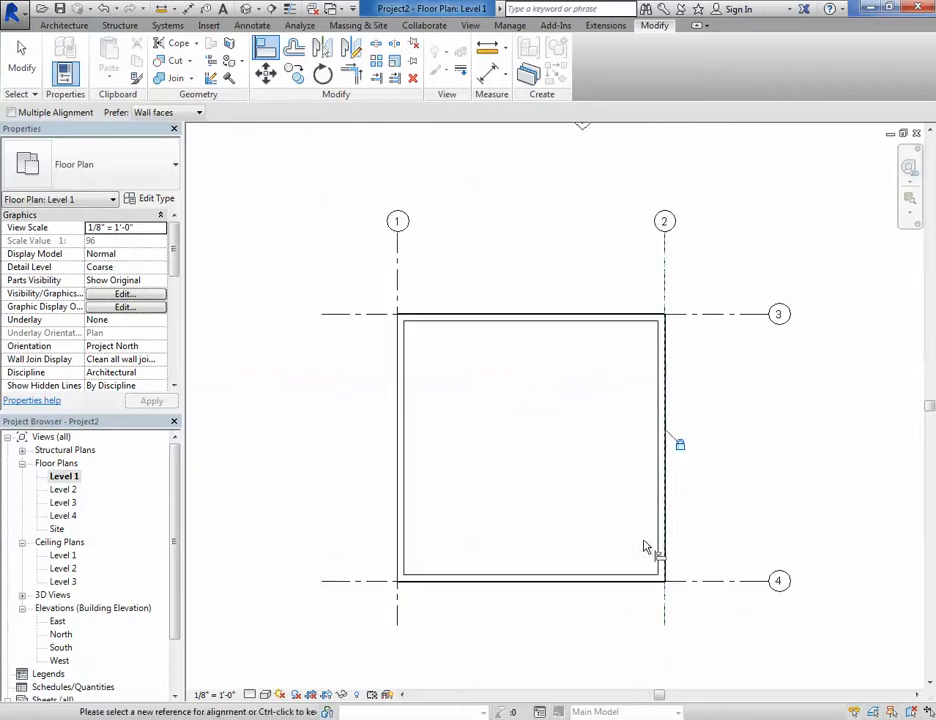
key("Escape")
- Align the south wall's exterior face to grid 4 and lock the alignment
key("a")
key("l")
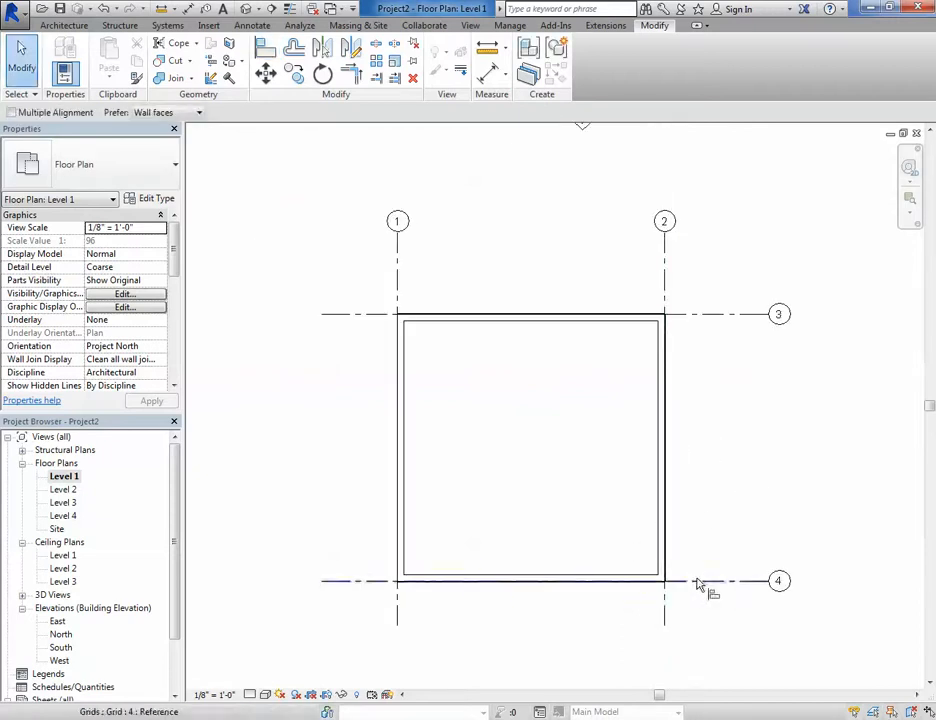
left_click(616, 583)
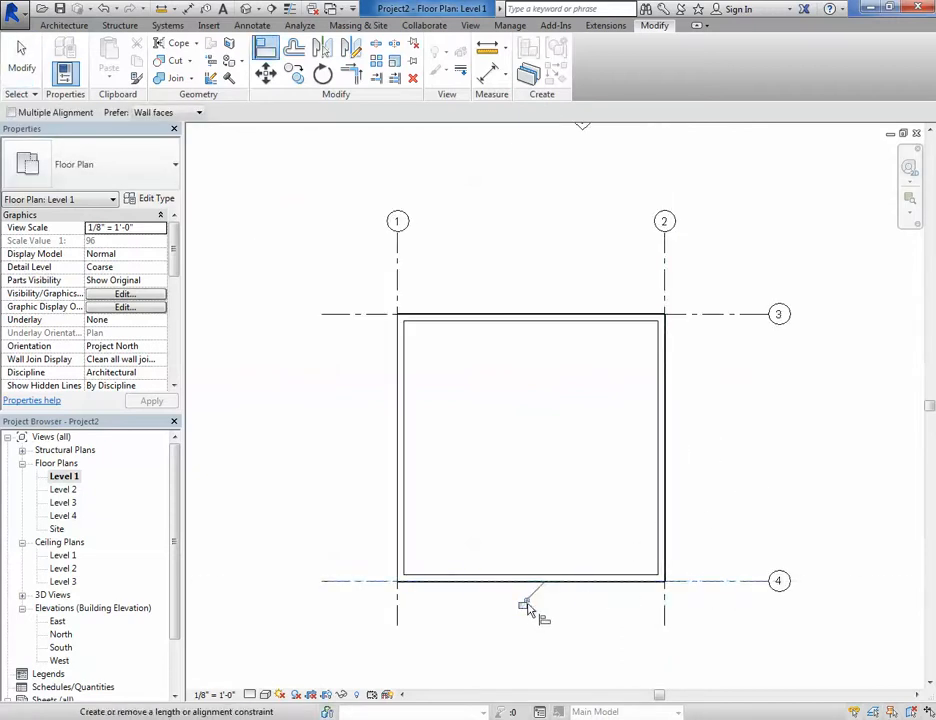
key("Escape")
- Move grid 2 east, away from grid 1, and shift grid 3 slightly north of its original position
left_click(665, 256)
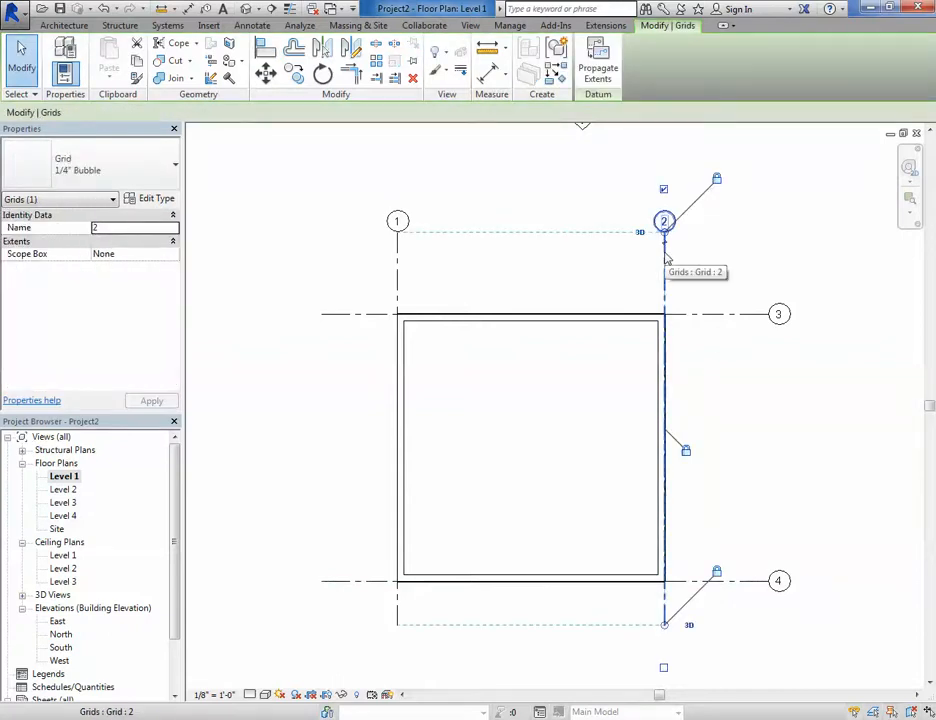
left_click_drag(664, 280, 707, 292)
left_click(355, 313)
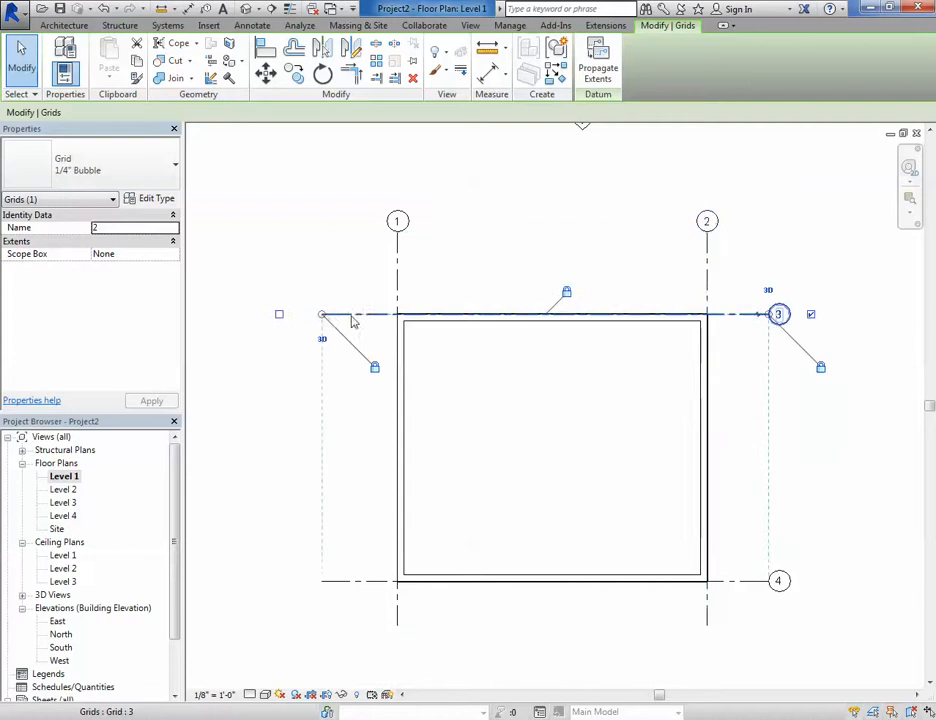
left_click_drag(366, 303, 437, 423)
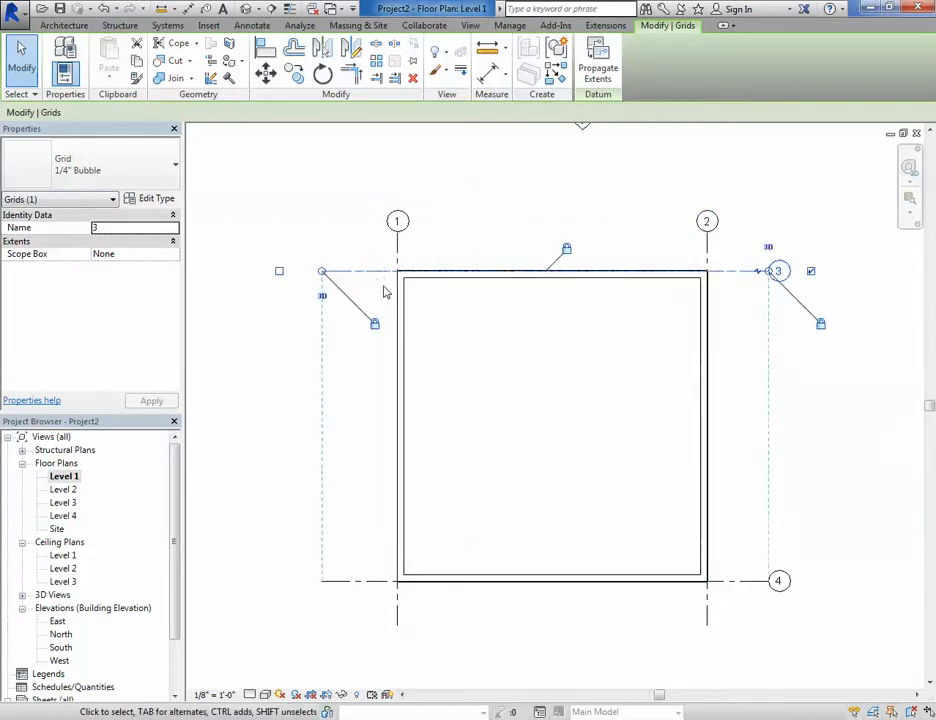
left_click_drag(373, 270, 378, 326)
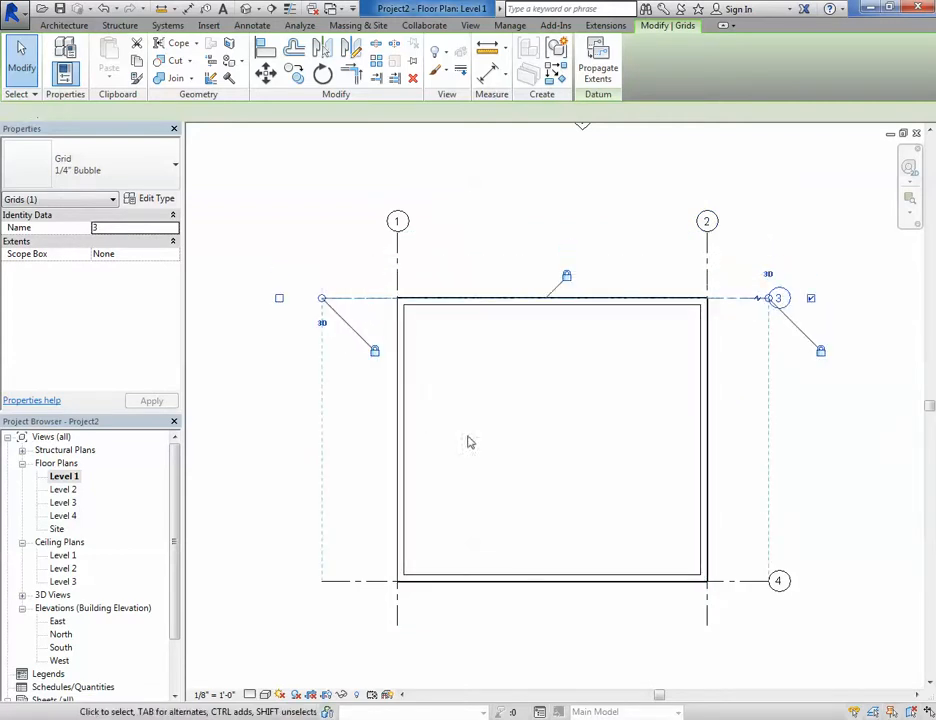
left_click(821, 499)
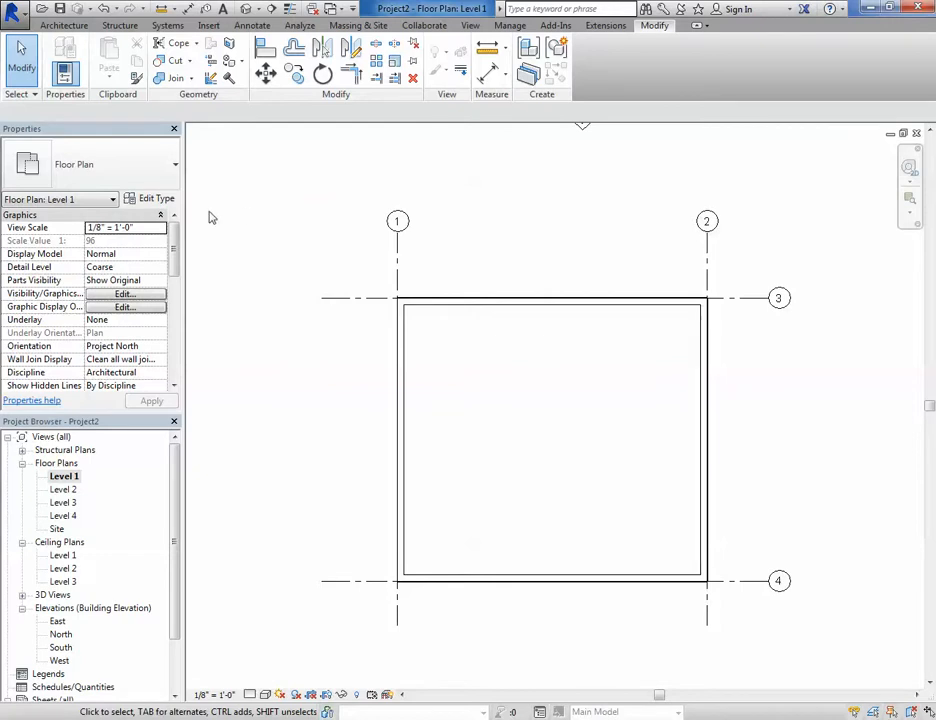
- In the Level 2 floor plan, set up new Exterior - Brick on Mtl. Stud walls with the top constraint up to Level 3
left_click(80, 26)
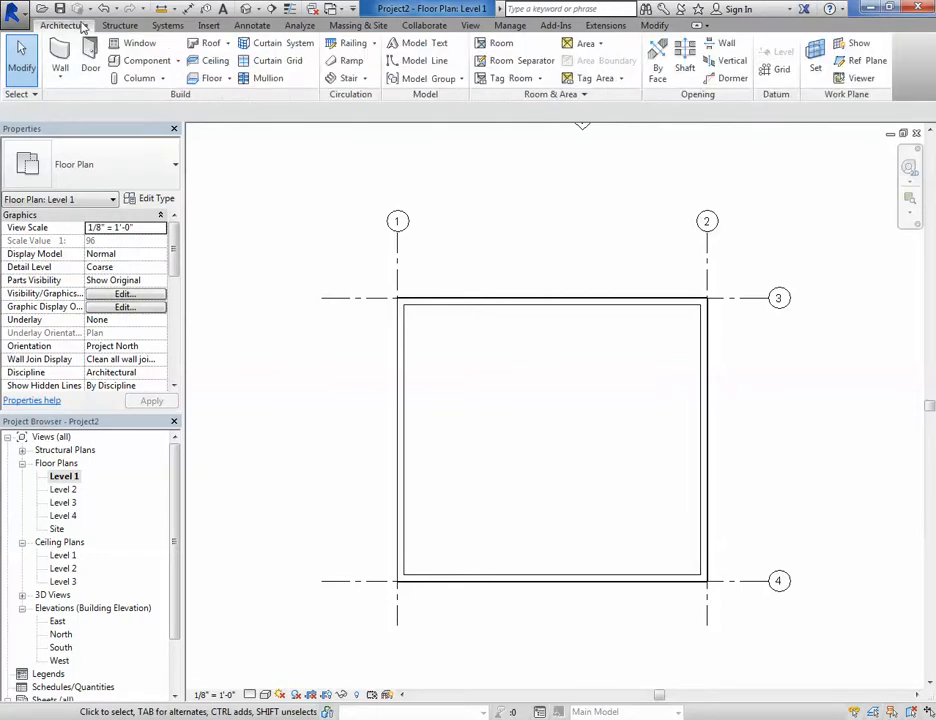
double_click(66, 490)
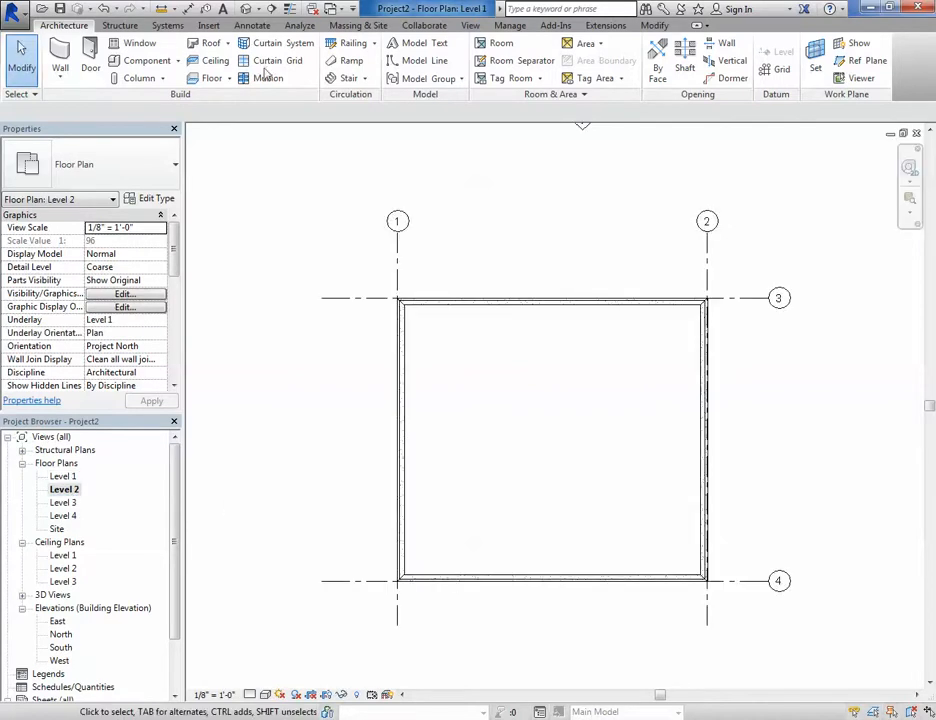
left_click(62, 62)
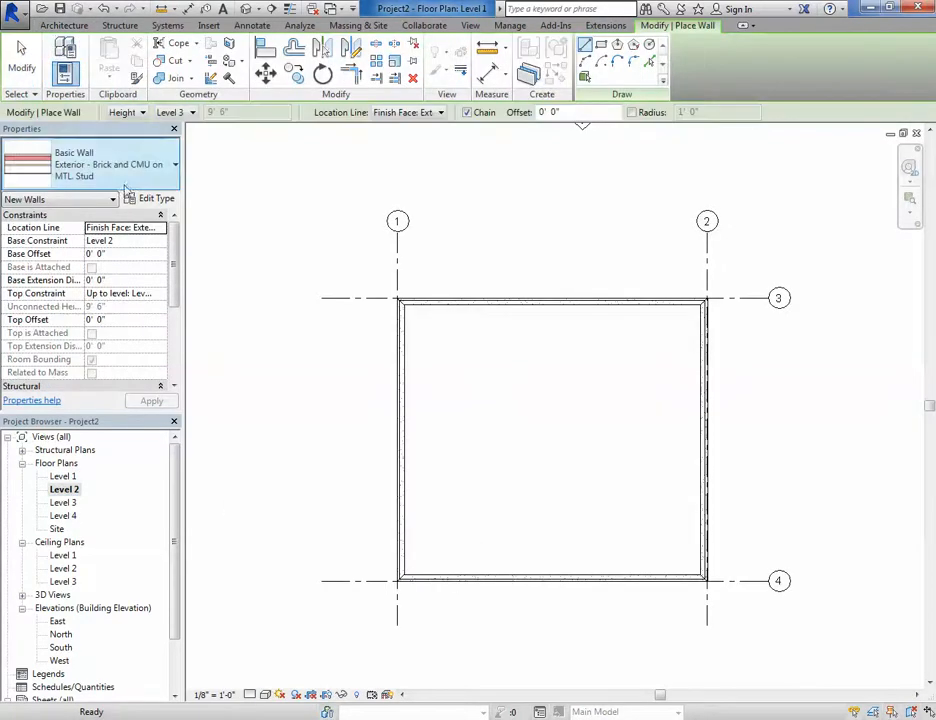
left_click(174, 166)
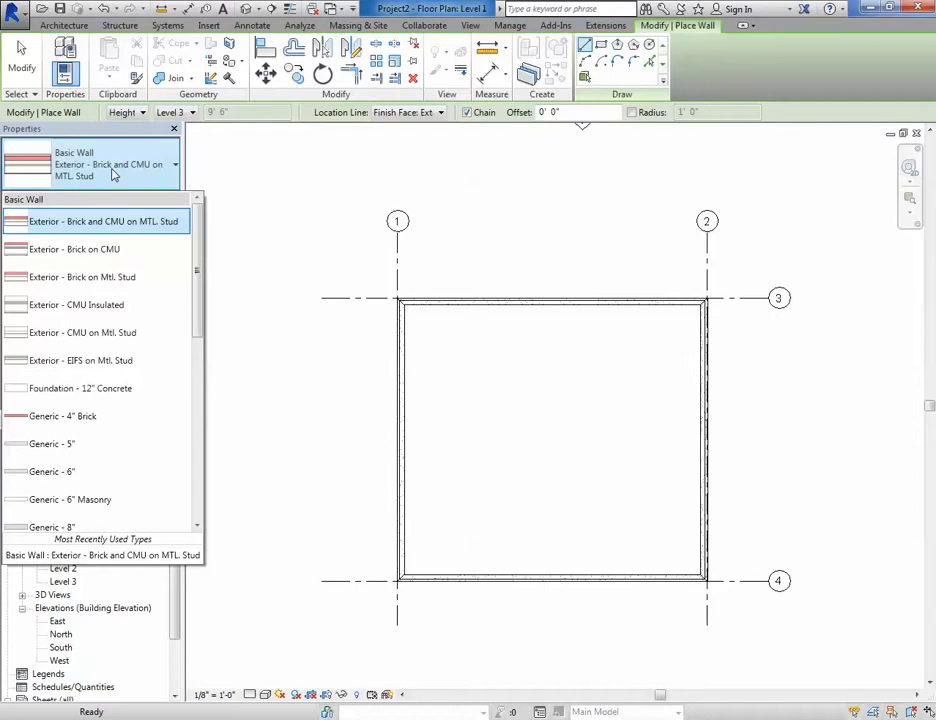
left_click(101, 278)
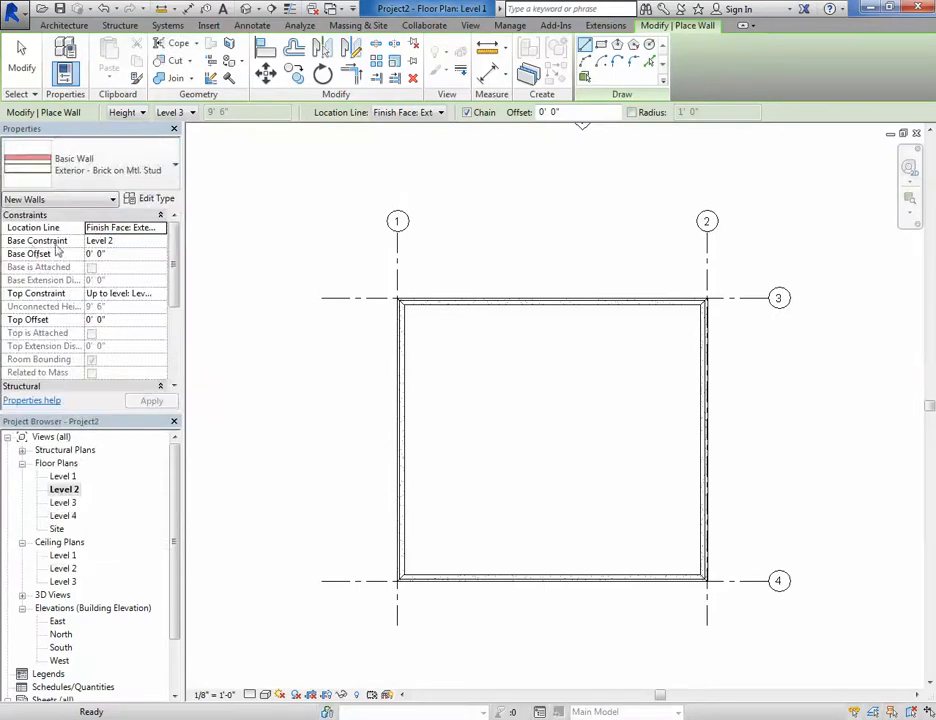
left_click(160, 293)
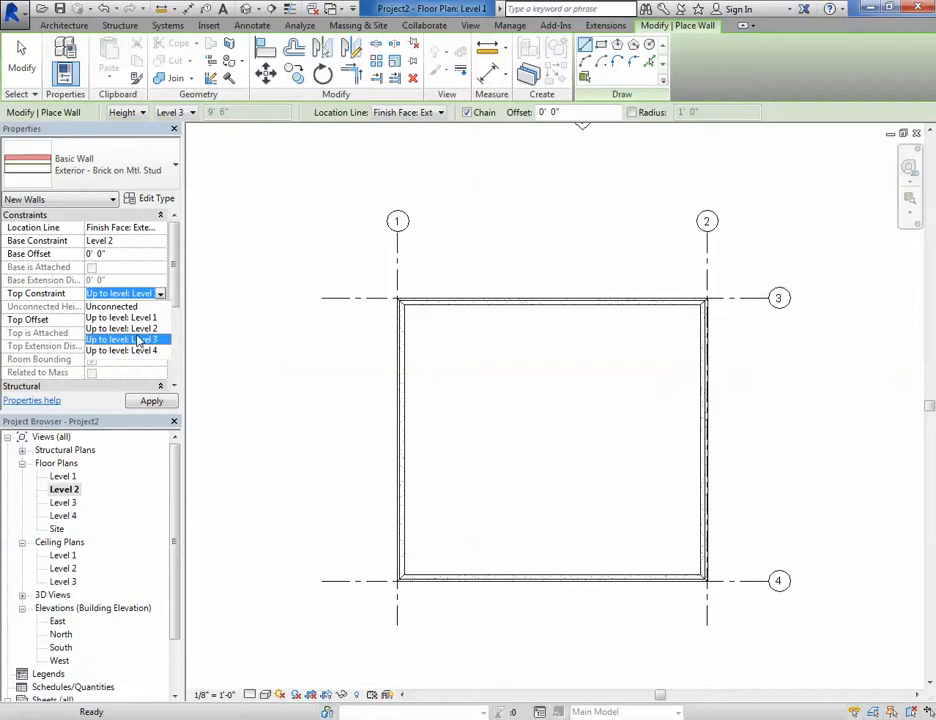
left_click(138, 340)
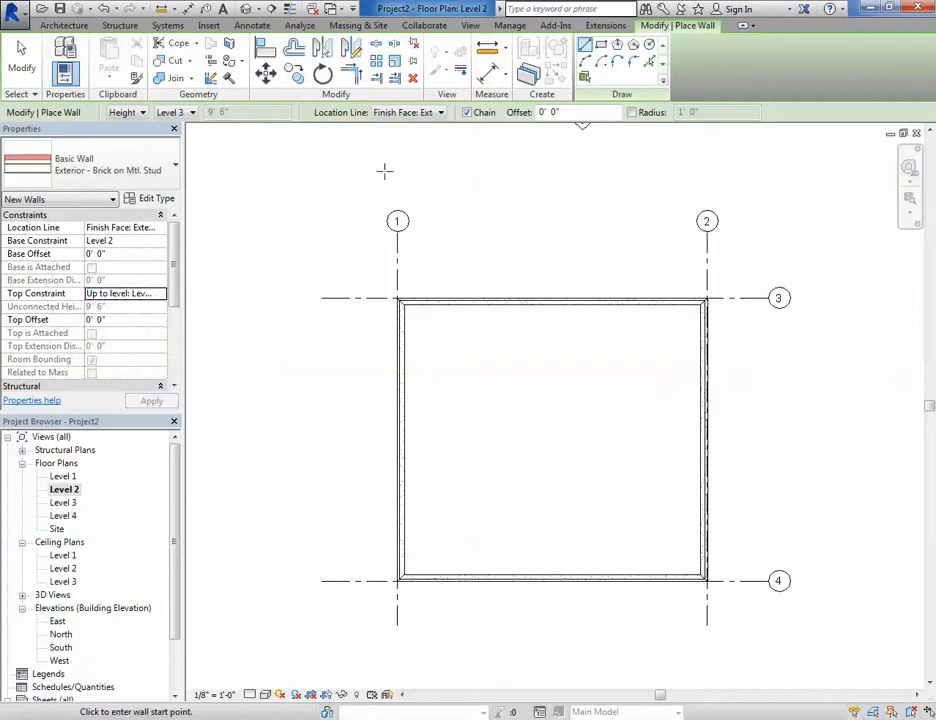
- Draw a rectangle of walls by Finish Face: Exterior, from the intersection of grids 1 and 3 to that of grids 2 and 4
left_click(601, 44)
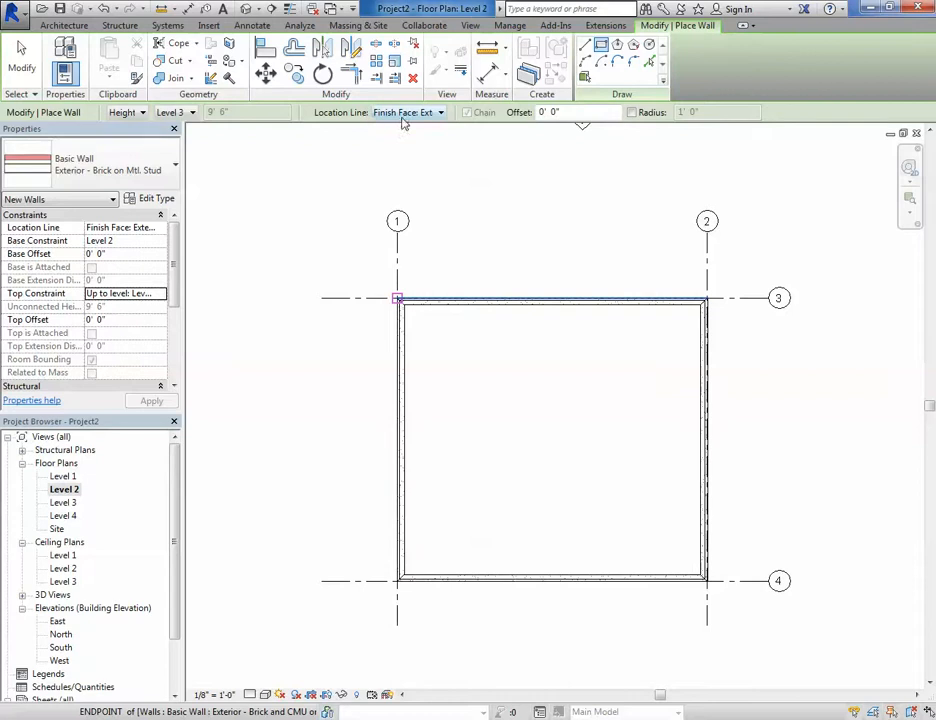
left_click(403, 114)
left_click(395, 150)
left_click(396, 297)
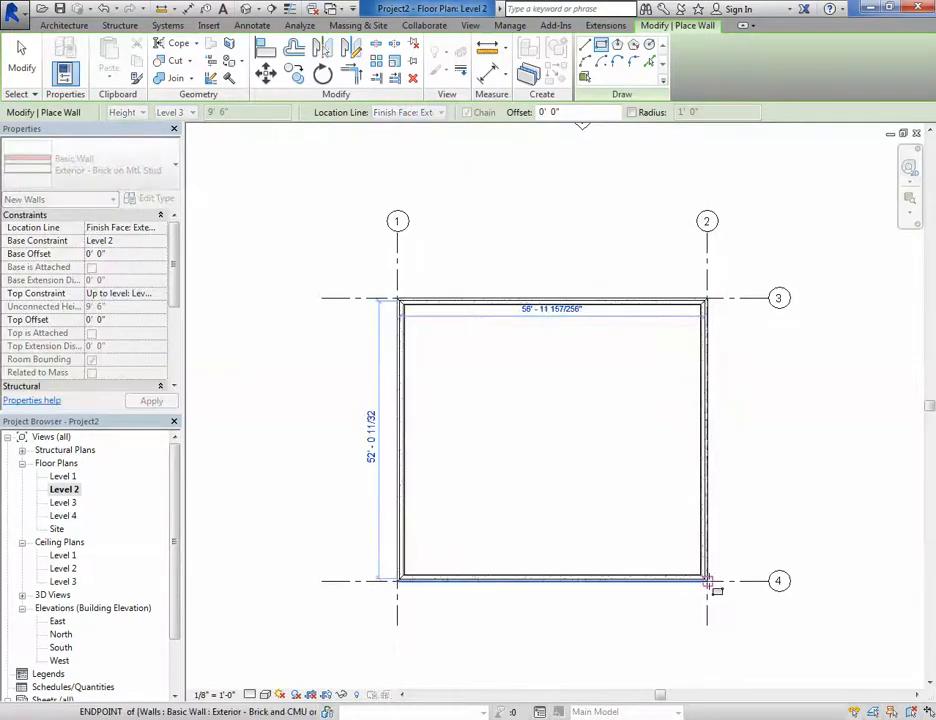
left_click(708, 581)
key("Escape")
key("Escape")
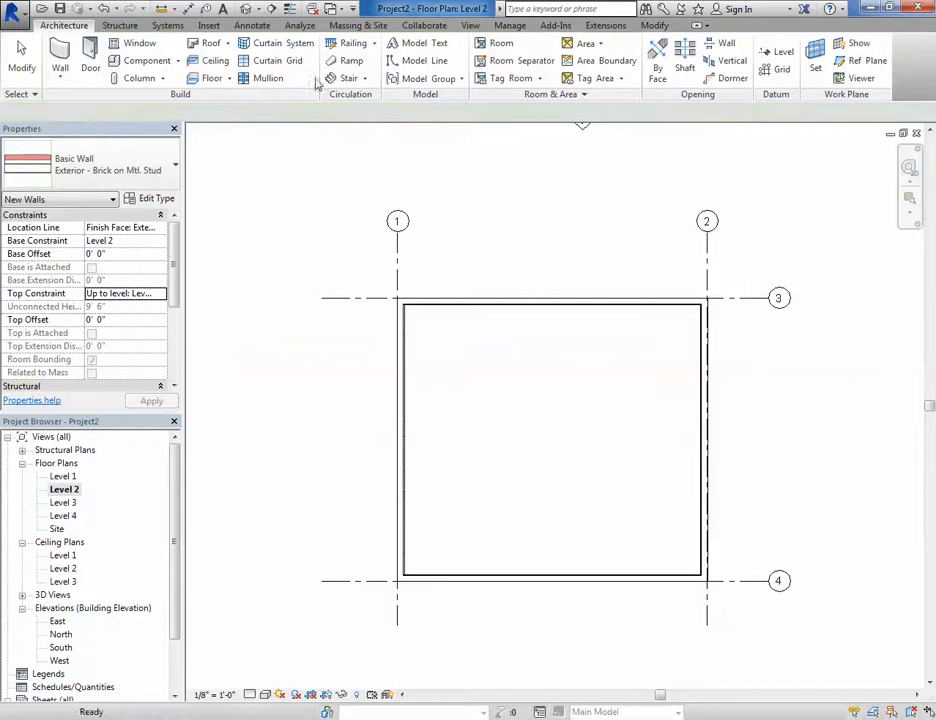
- Examine the new upper wall's vertical extent against the levels in the East elevation
double_click(57, 621)
scroll(517, 371, "up", 2)
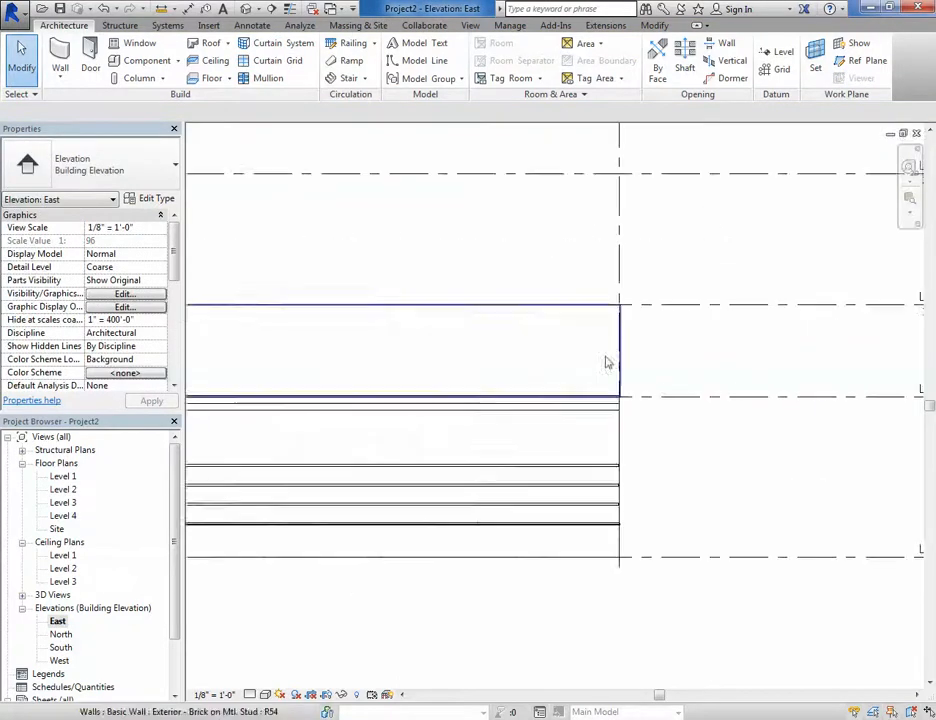
left_click(612, 352)
scroll(704, 393, "down", 1)
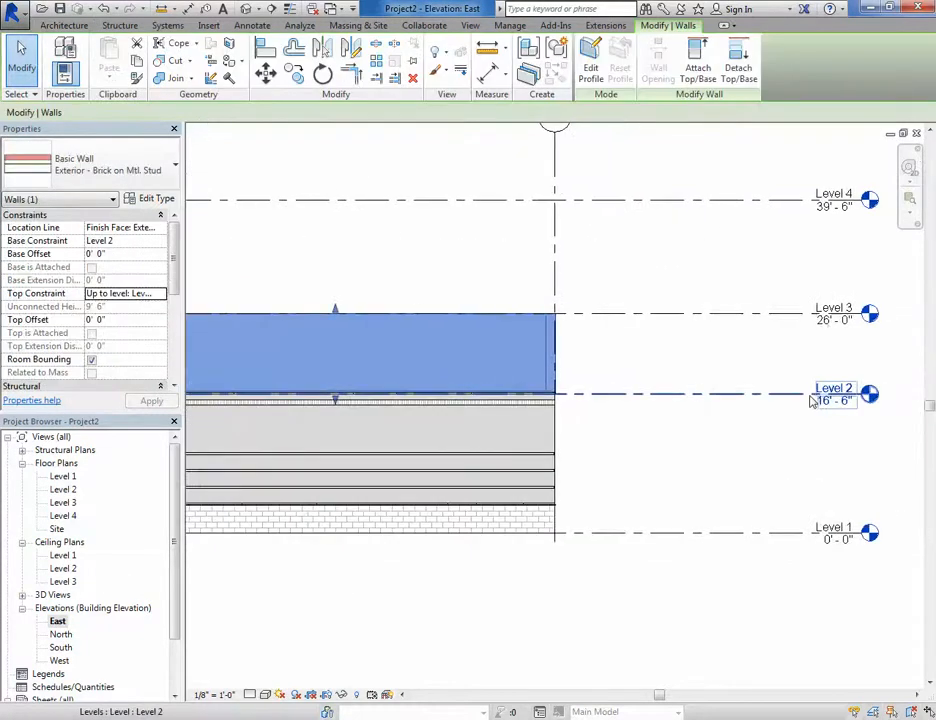
left_click(712, 351)
- Try raising Level 3 to 31' 6" in the elevation, undo the move, and reopen the Level 2 floor plan
left_click(698, 313)
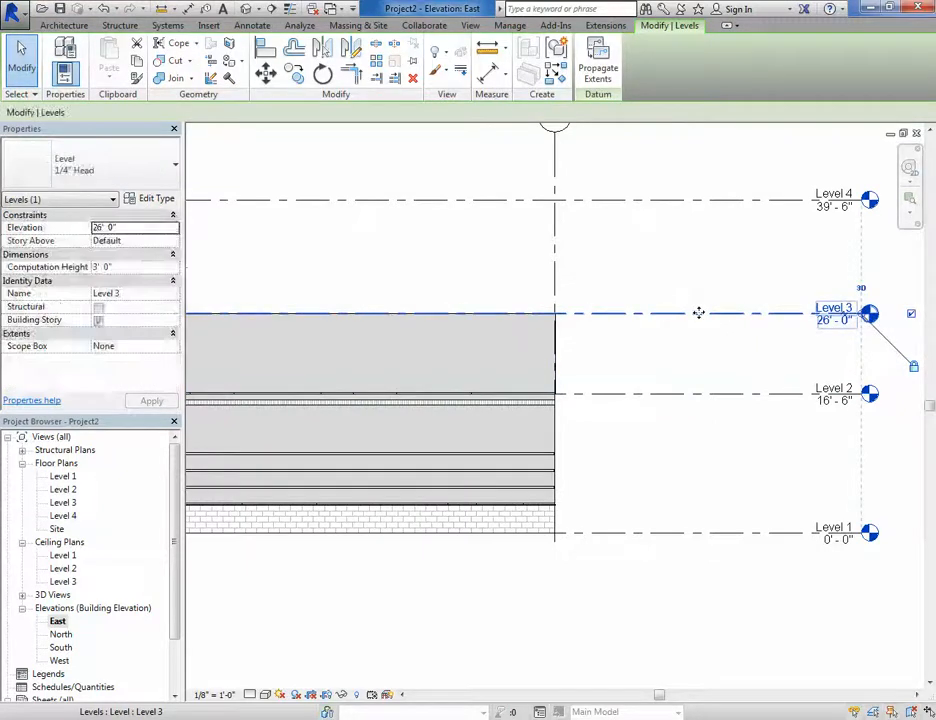
left_click_drag(698, 313, 698, 266)
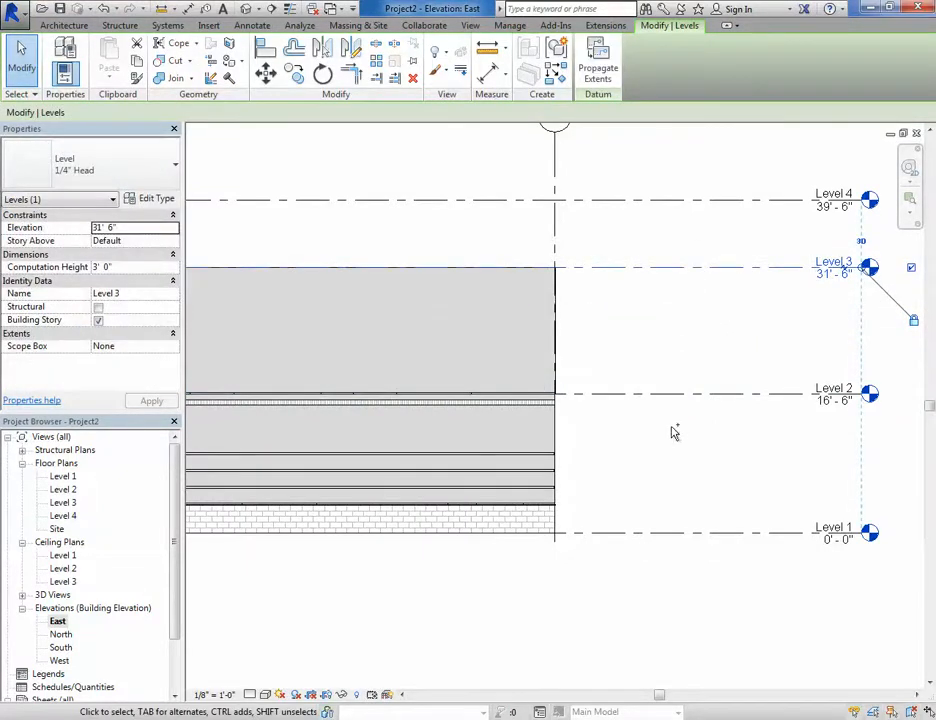
key("ctrl+z")
scroll(702, 389, "down", 2)
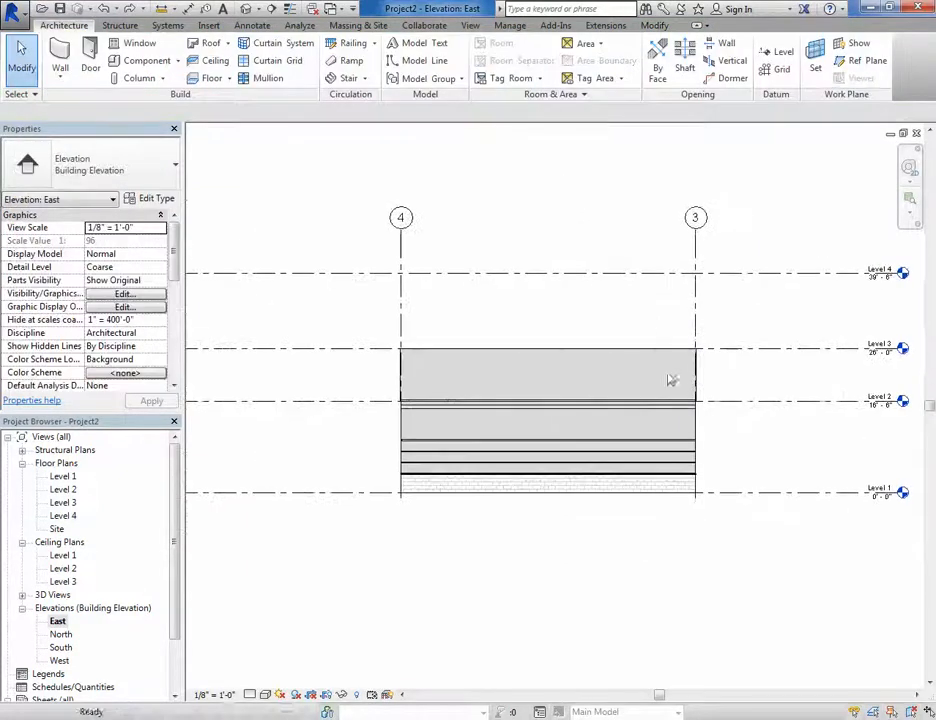
double_click(64, 489)
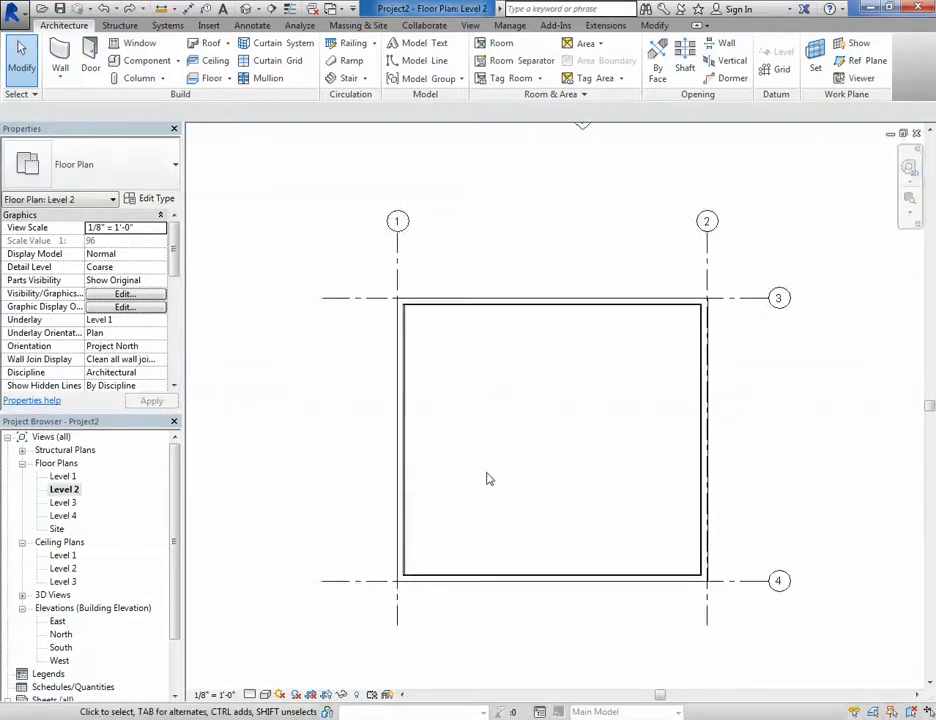